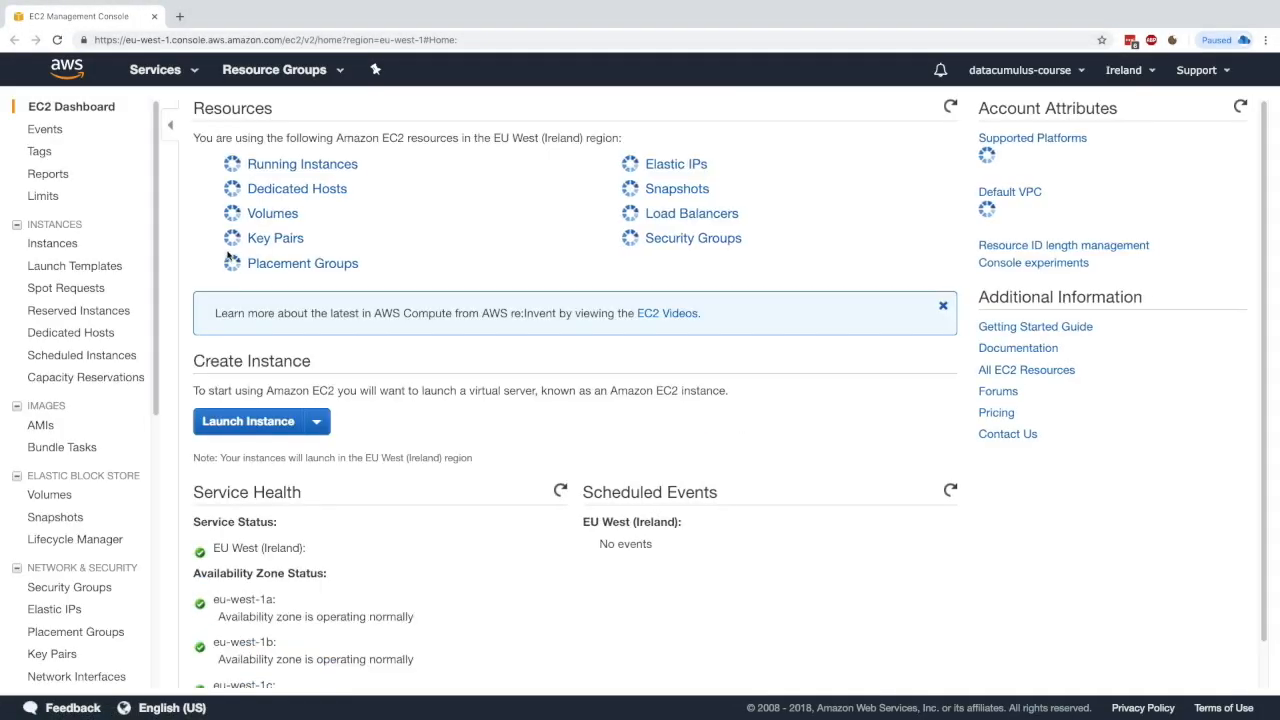
Launch a new Amazon Linux 2 t2.micro instance and advance through details to the storage step
{"action": "left_click", "coordinate": [49, 244]}
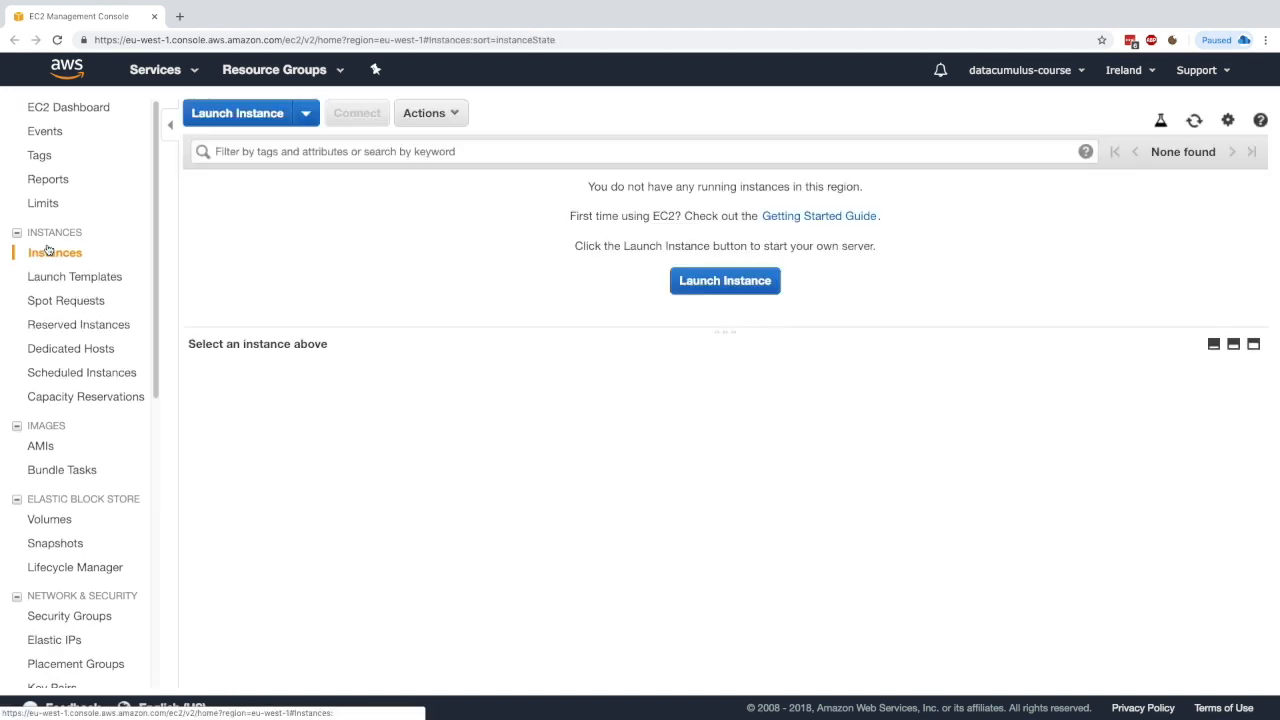
{"action": "left_click", "coordinate": [237, 112]}
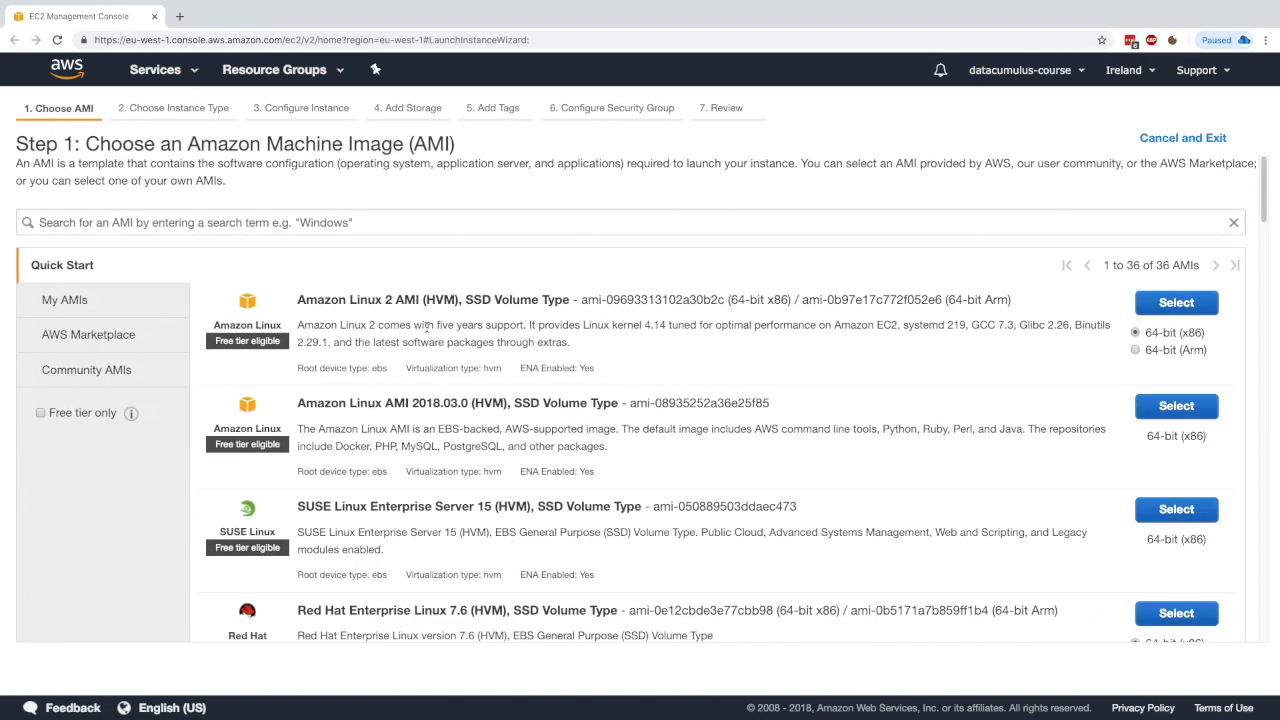
{"action": "left_click", "coordinate": [1176, 302]}
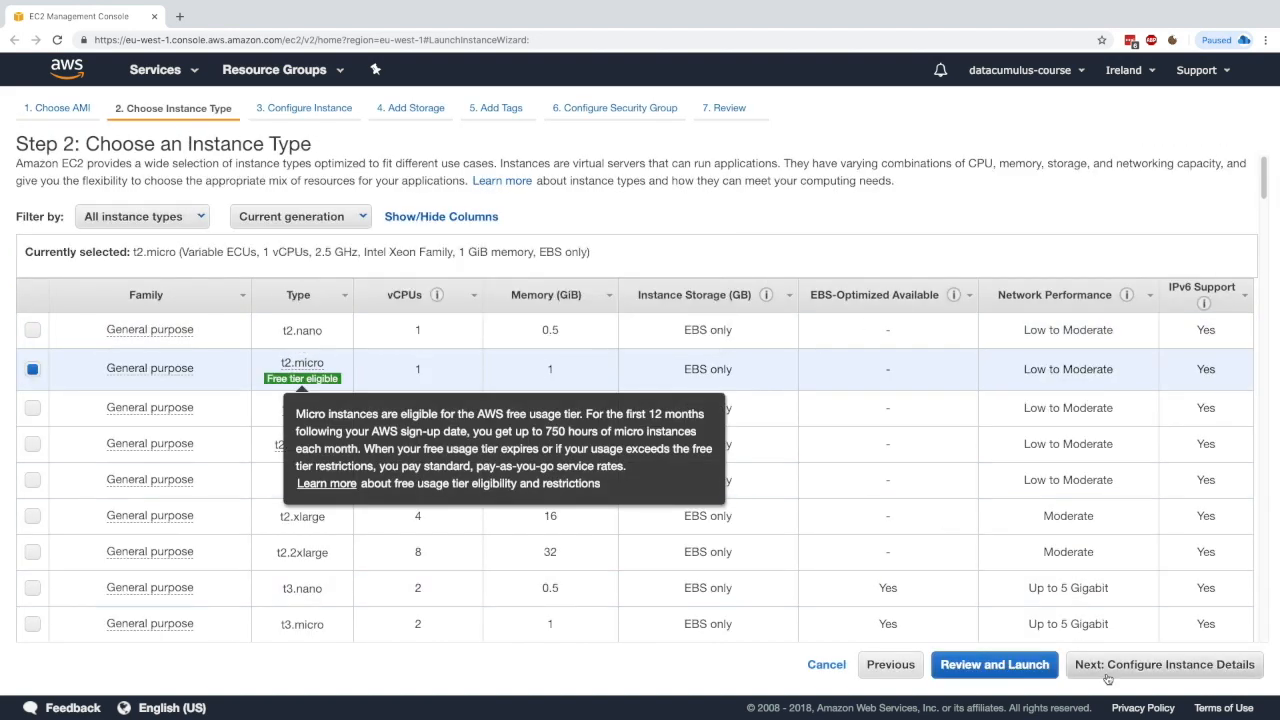
{"action": "left_click", "coordinate": [1164, 664]}
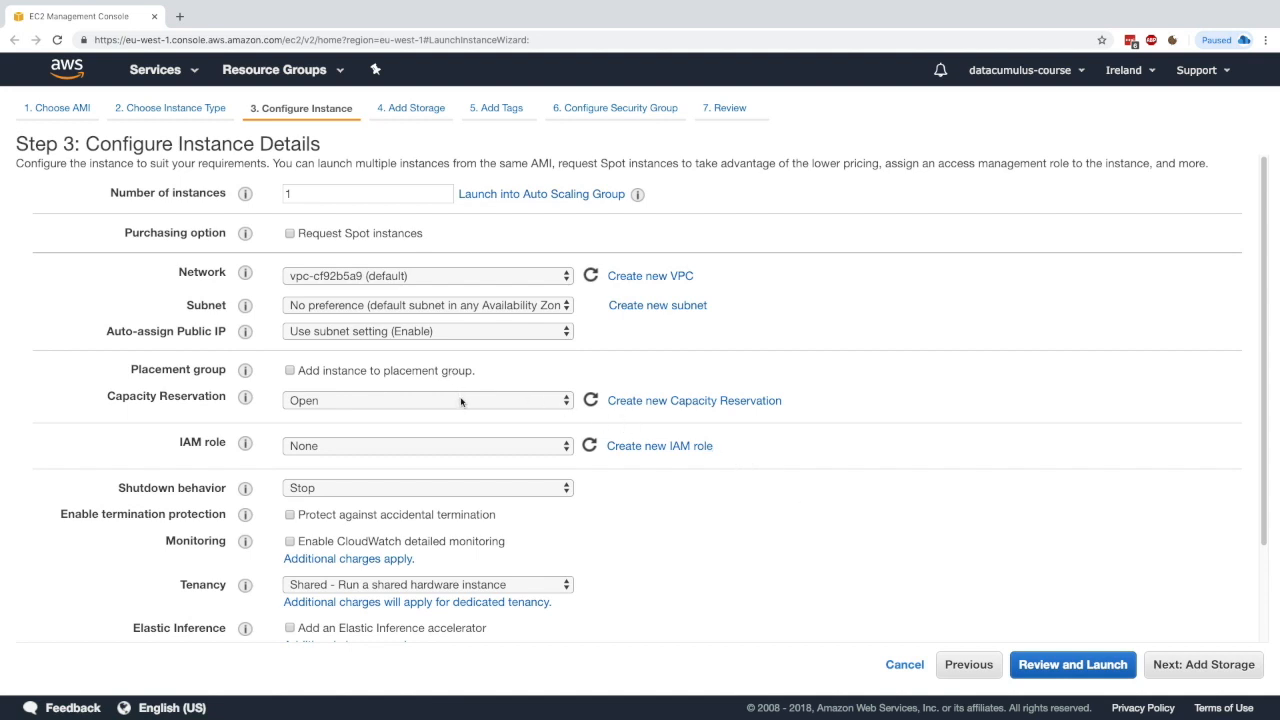
{"action": "scroll", "coordinate": [461, 401], "scroll_direction": "down", "scroll_amount": 2}
{"action": "scroll", "coordinate": [620, 454], "scroll_direction": "down", "scroll_amount": 2}
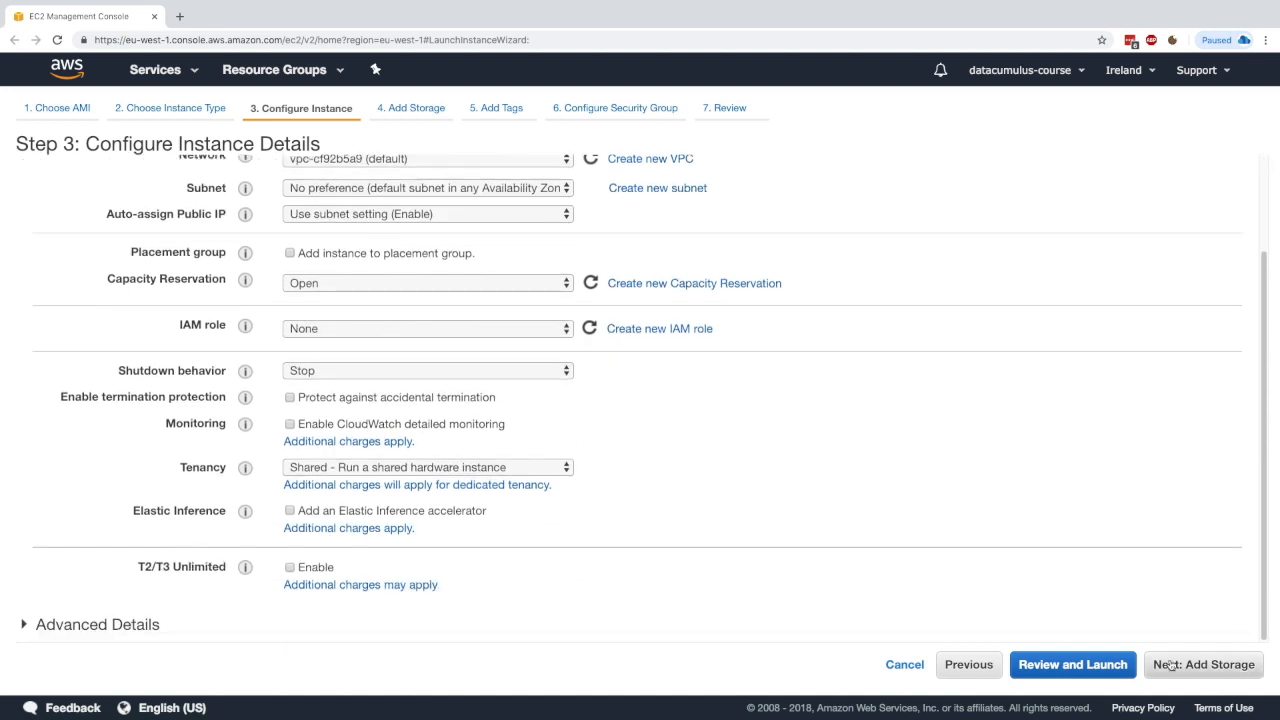
{"action": "left_click", "coordinate": [1203, 664]}
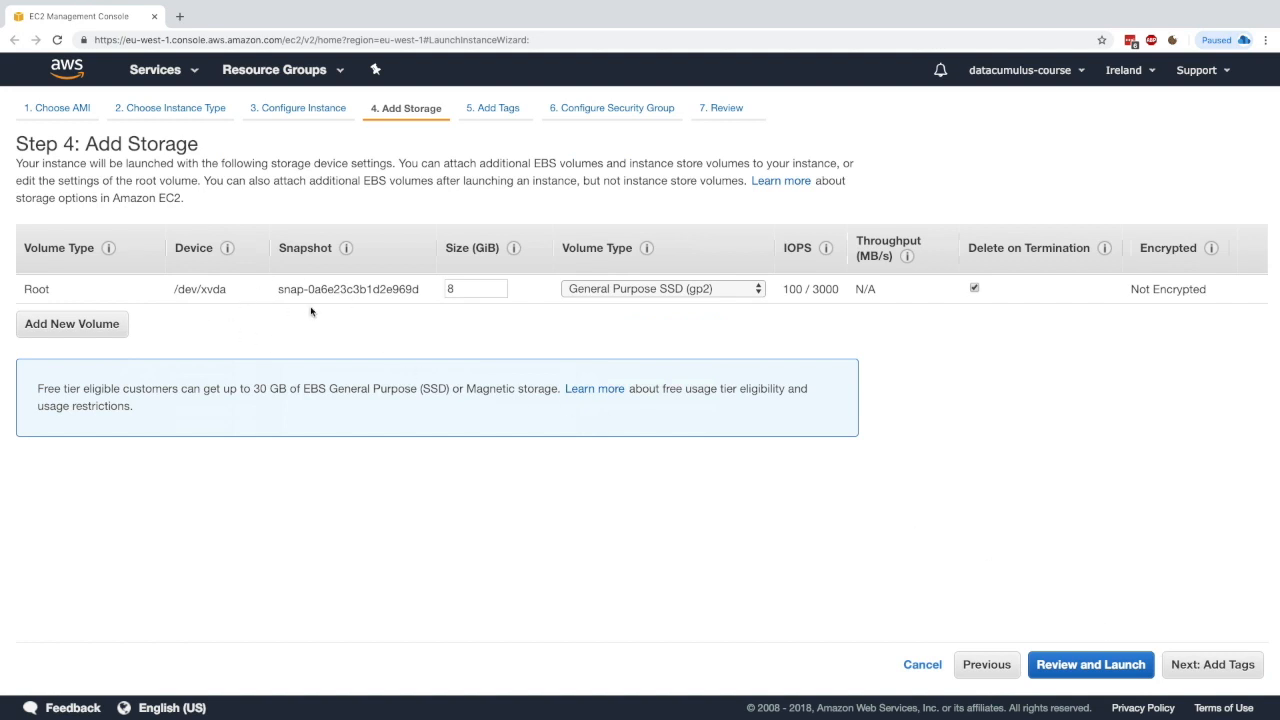
Review the 8 GiB root volume /dev/xvda, keeping General Purpose SSD and checking its IOPS
{"action": "left_click_drag", "start_coordinate": [45, 289], "coordinate": [230, 289]}
{"action": "left_click", "coordinate": [241, 292]}
{"action": "left_click", "coordinate": [449, 290]}
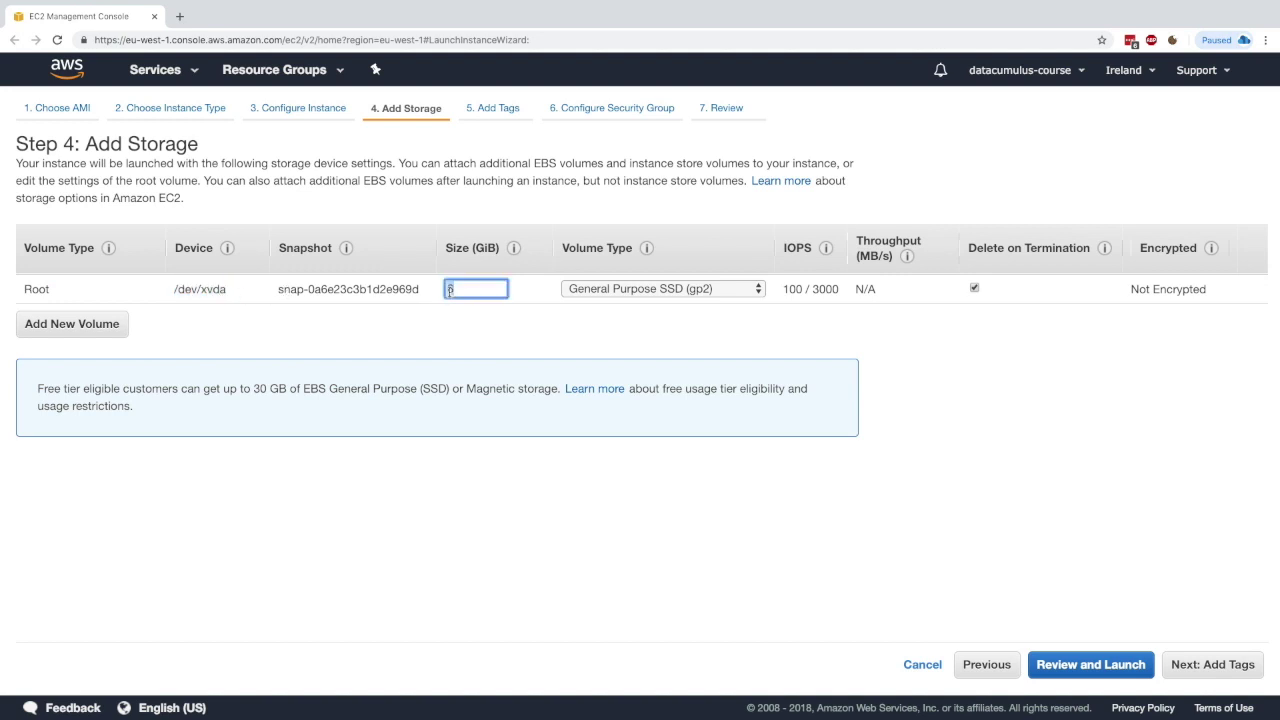
{"action": "left_click", "coordinate": [591, 289]}
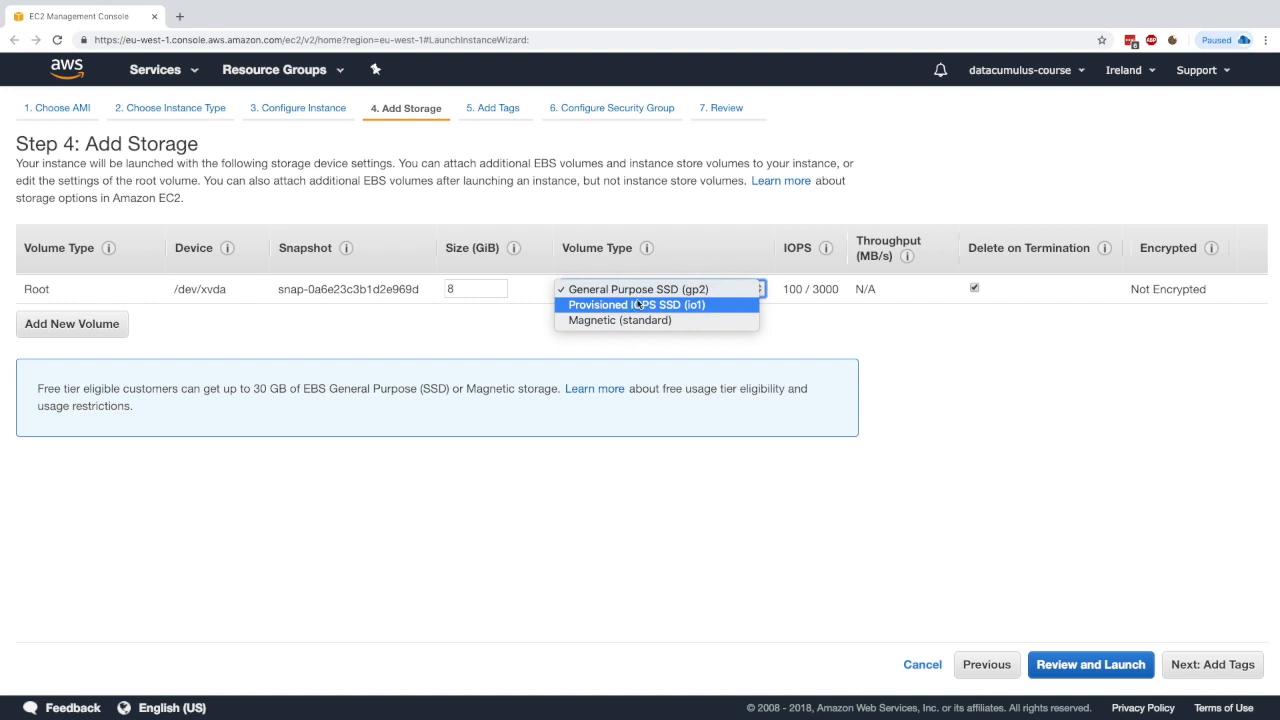
{"action": "left_click", "coordinate": [550, 322]}
{"action": "mouse_move", "coordinate": [810, 289]}
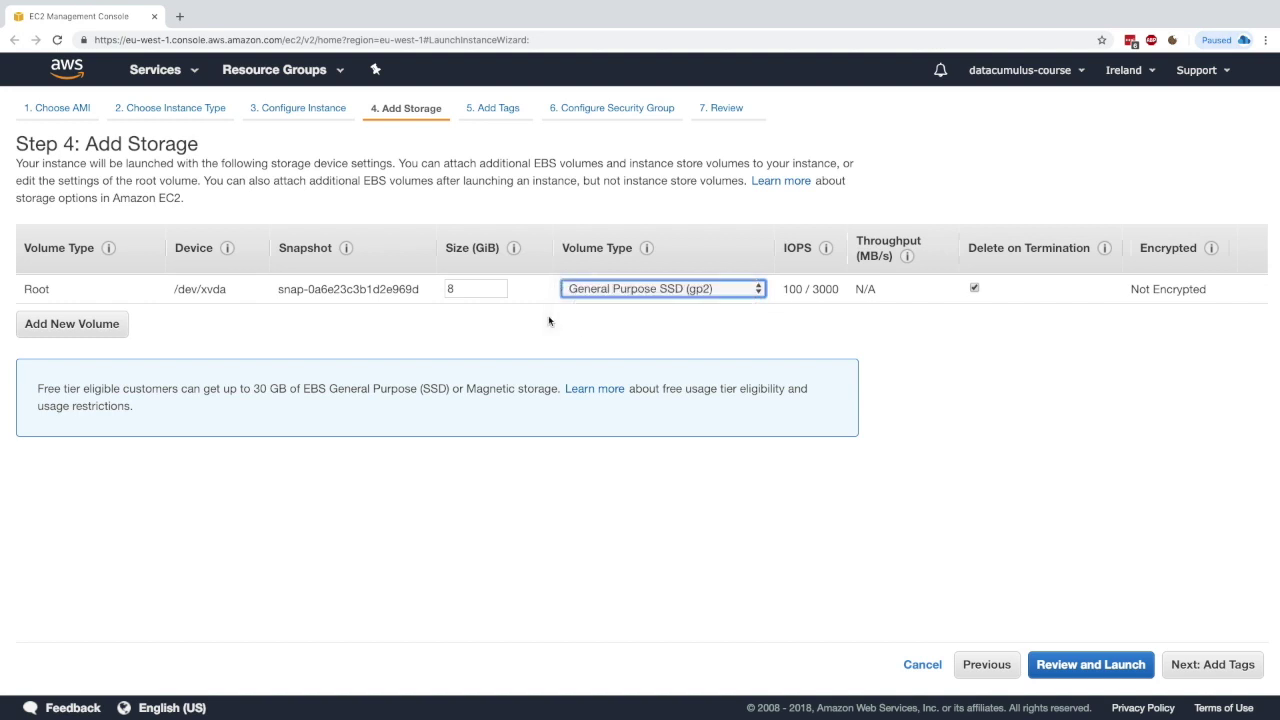
{"action": "double_click", "coordinate": [807, 290]}
{"action": "left_click", "coordinate": [850, 320]}
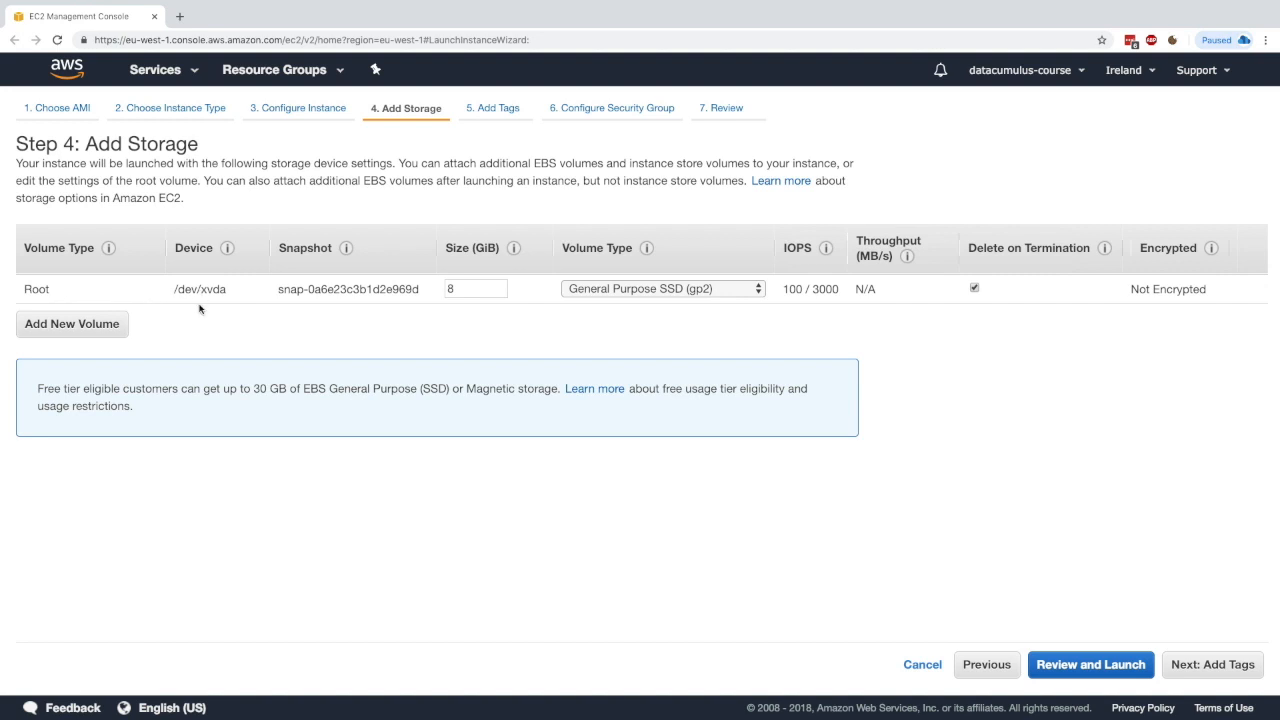
Add a second unencrypted 2 GiB EBS volume at /dev/sdb
{"action": "left_click", "coordinate": [72, 323]}
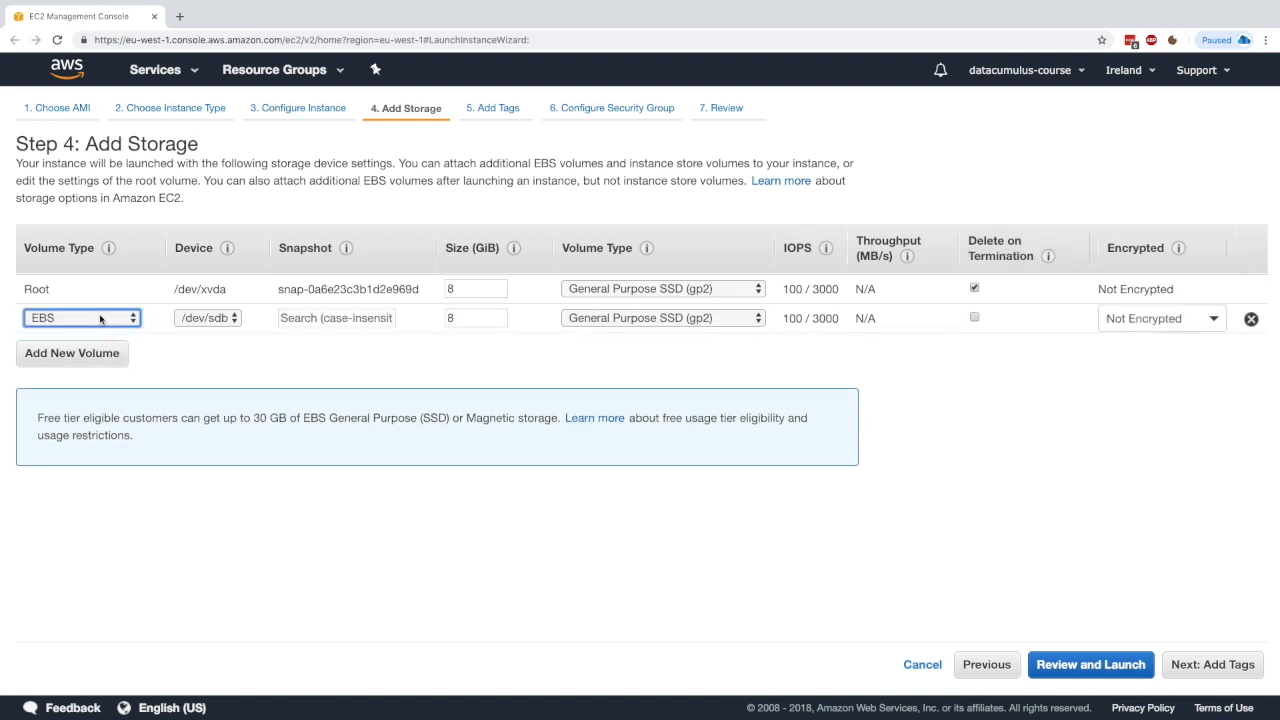
{"action": "left_click", "coordinate": [101, 317]}
{"action": "left_click", "coordinate": [101, 317]}
{"action": "left_click", "coordinate": [208, 318]}
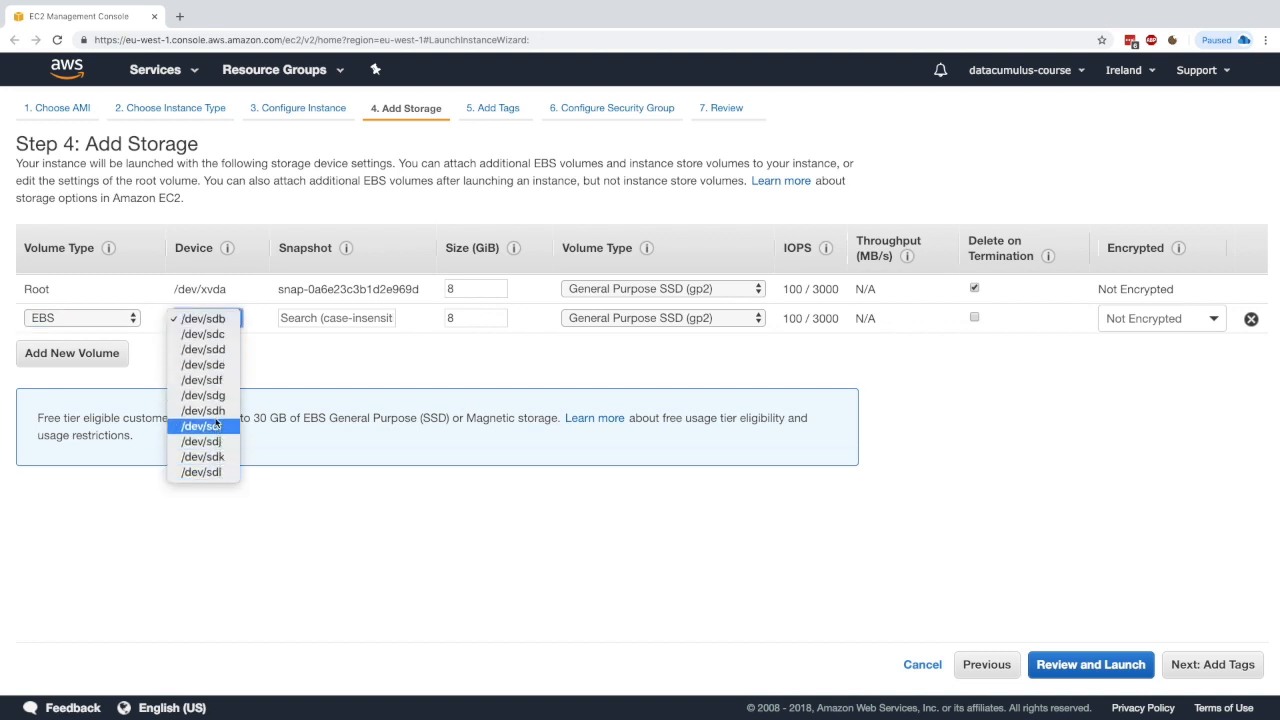
{"action": "left_click", "coordinate": [208, 318]}
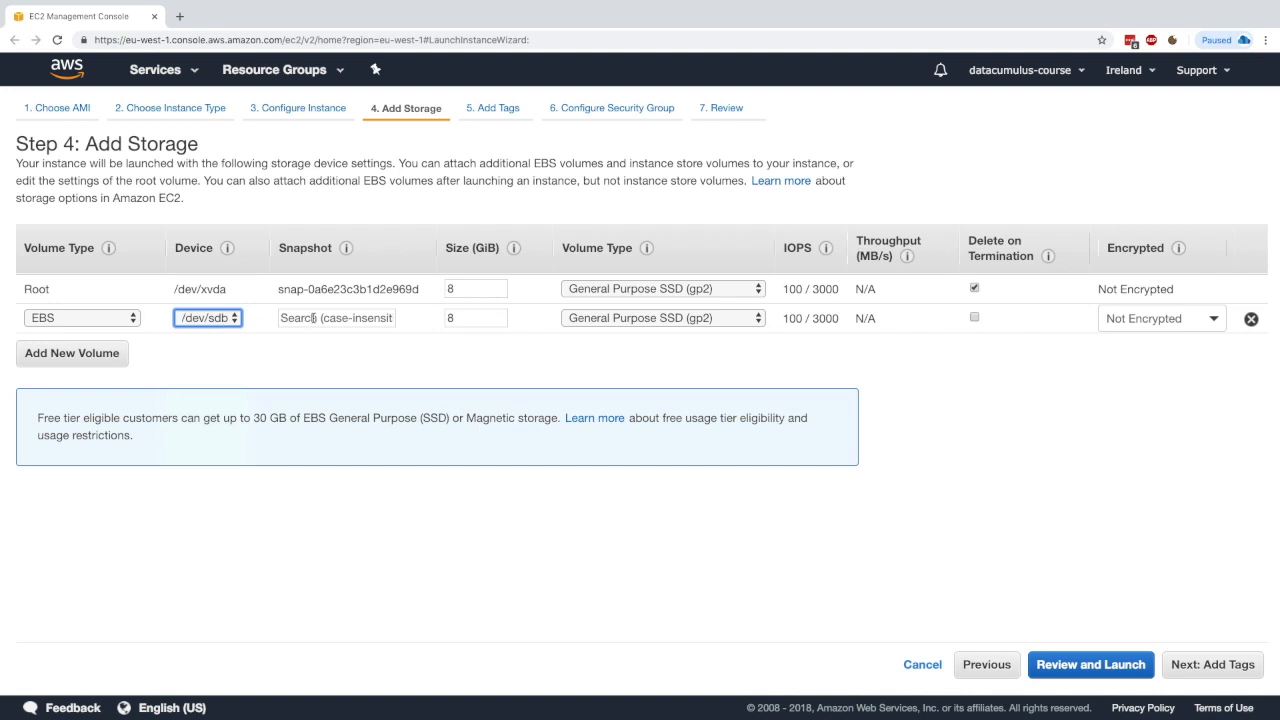
{"action": "double_click", "coordinate": [461, 318]}
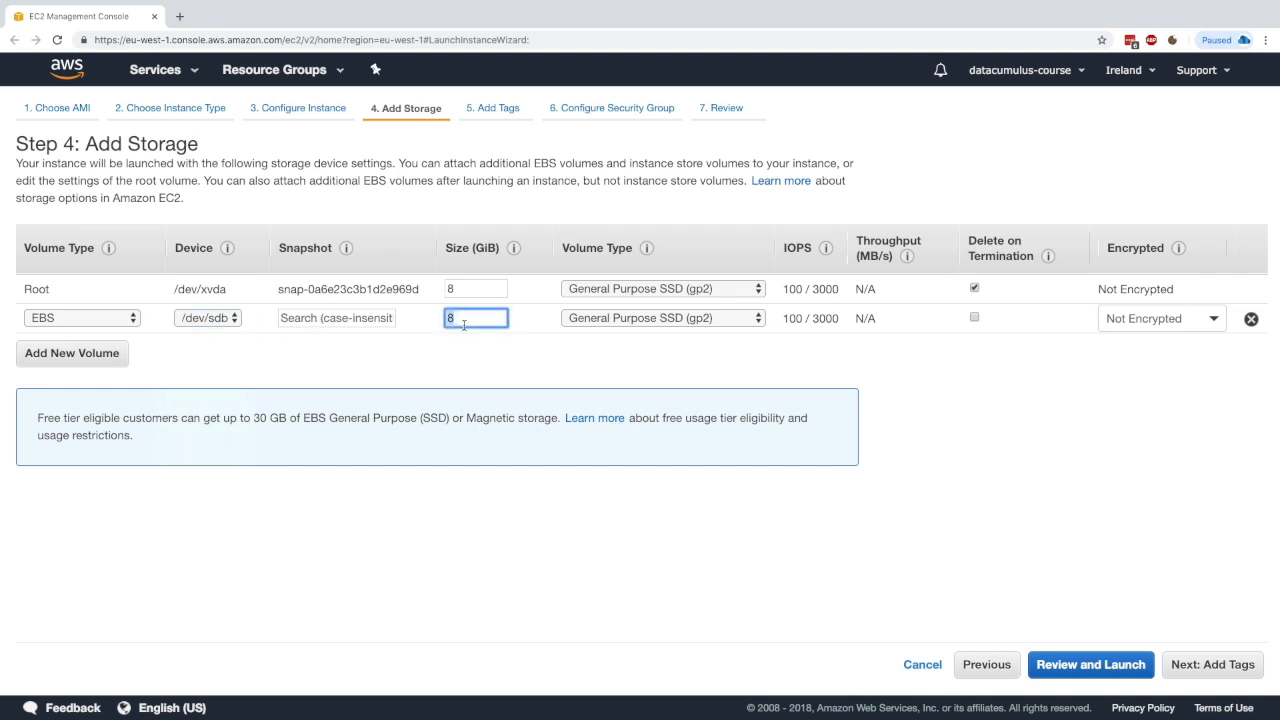
{"action": "type", "text": "2"}
{"action": "left_click", "coordinate": [465, 337]}
{"action": "left_click", "coordinate": [1135, 318]}
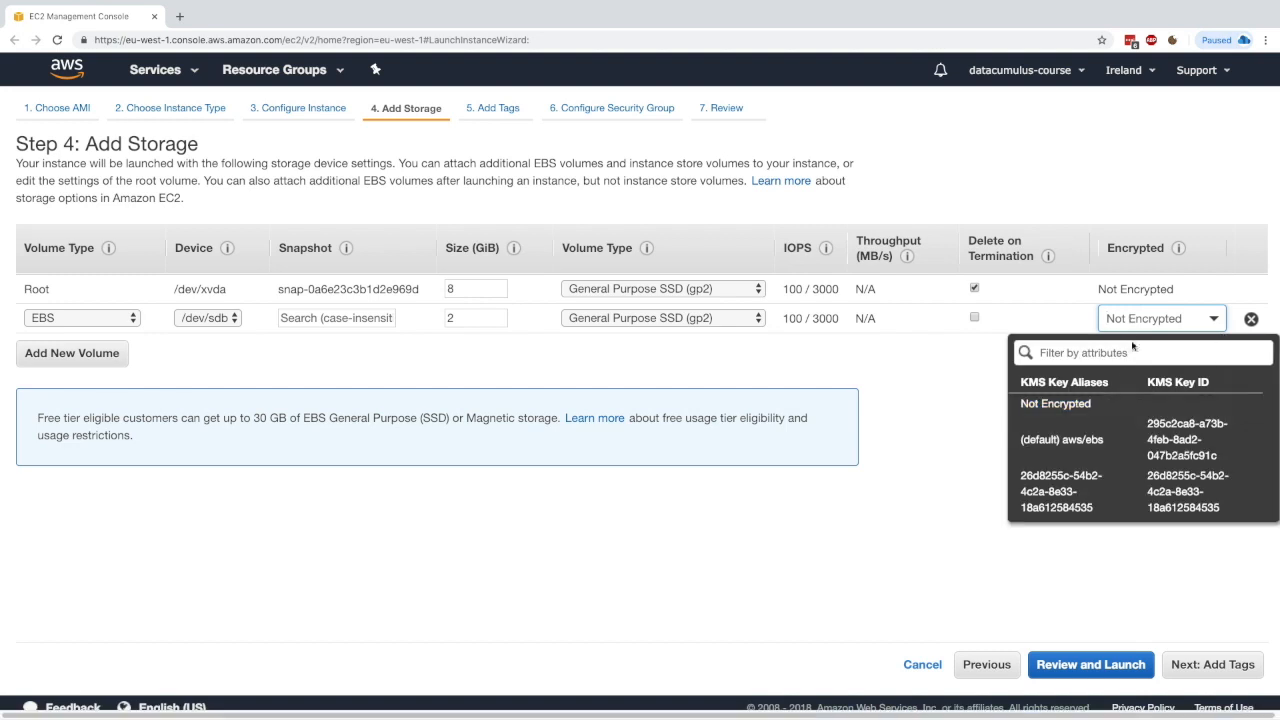
{"action": "left_click", "coordinate": [1055, 403]}
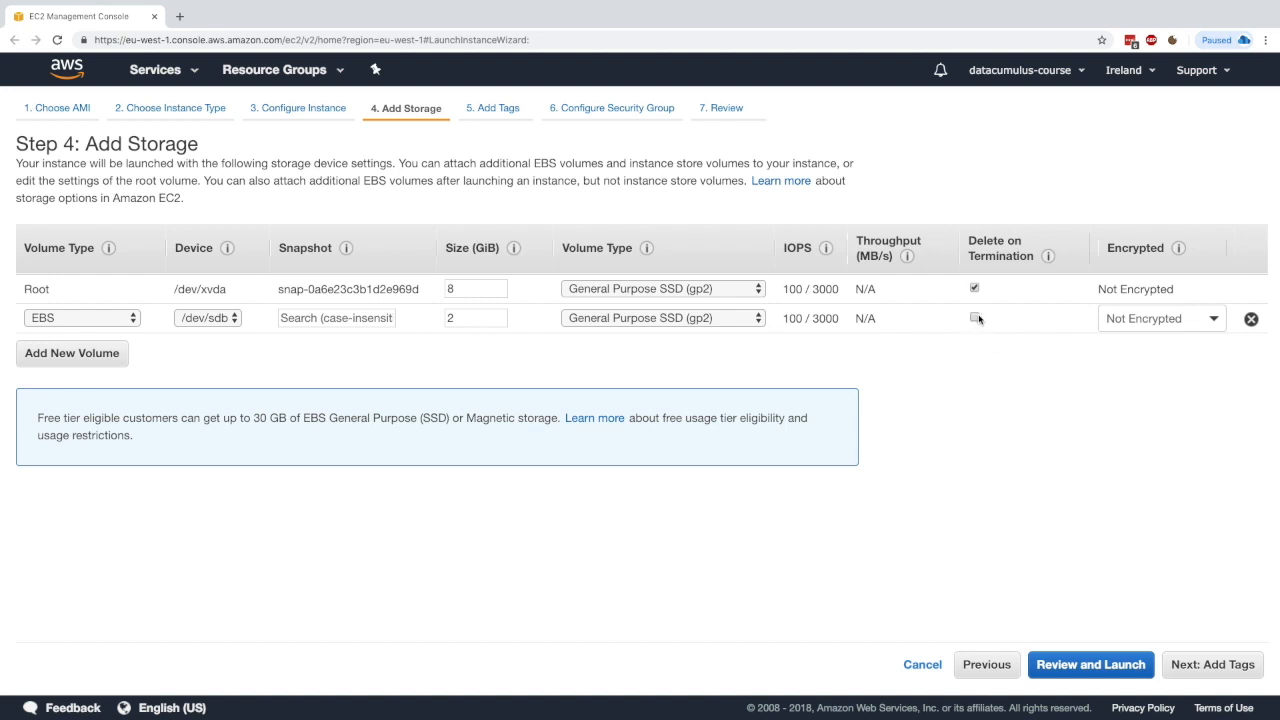
Review the 30 GB free tier storage note and continue to the tagging step
{"action": "left_click_drag", "start_coordinate": [48, 418], "coordinate": [439, 420]}
{"action": "left_click", "coordinate": [243, 418]}
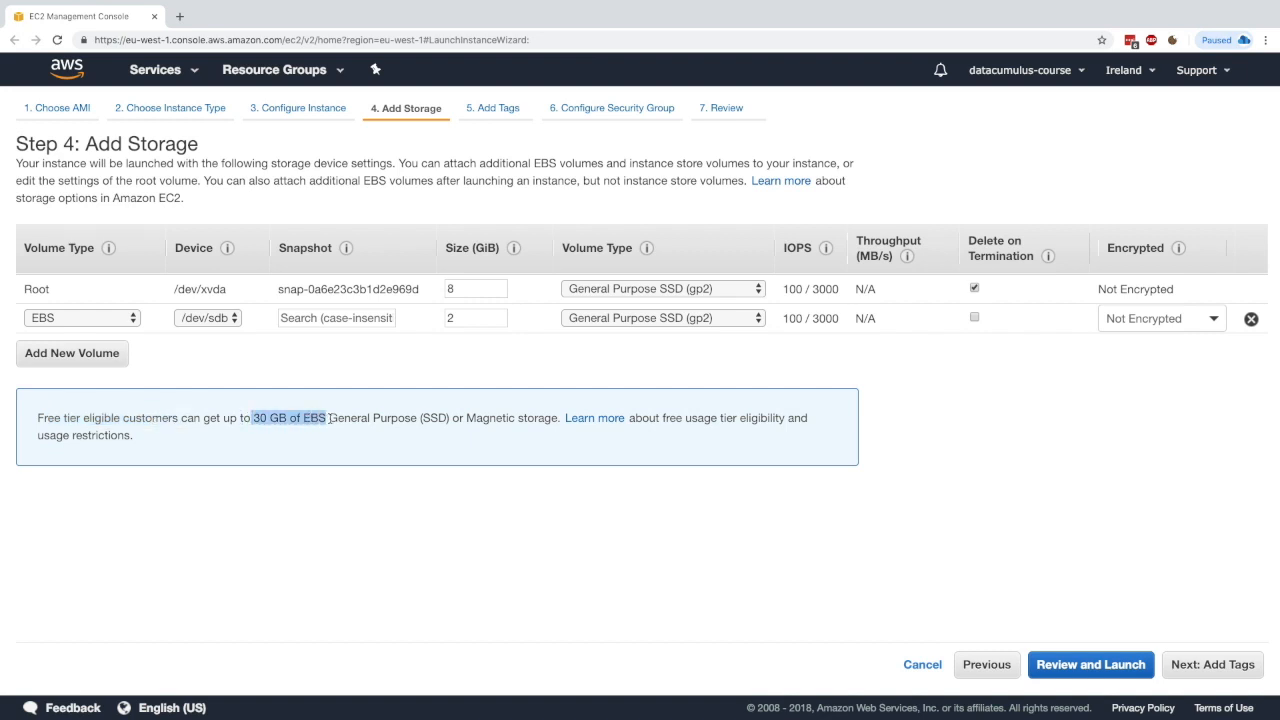
{"action": "left_click", "coordinate": [459, 464]}
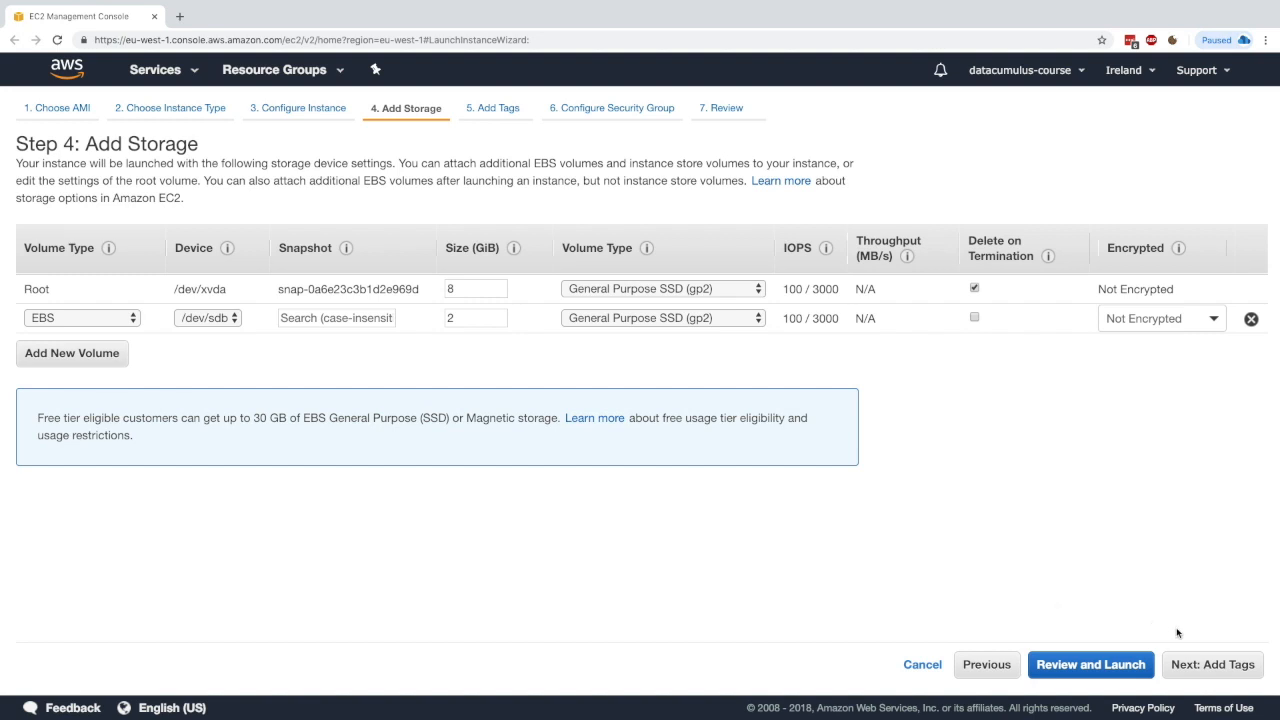
{"action": "left_click", "coordinate": [1197, 664]}
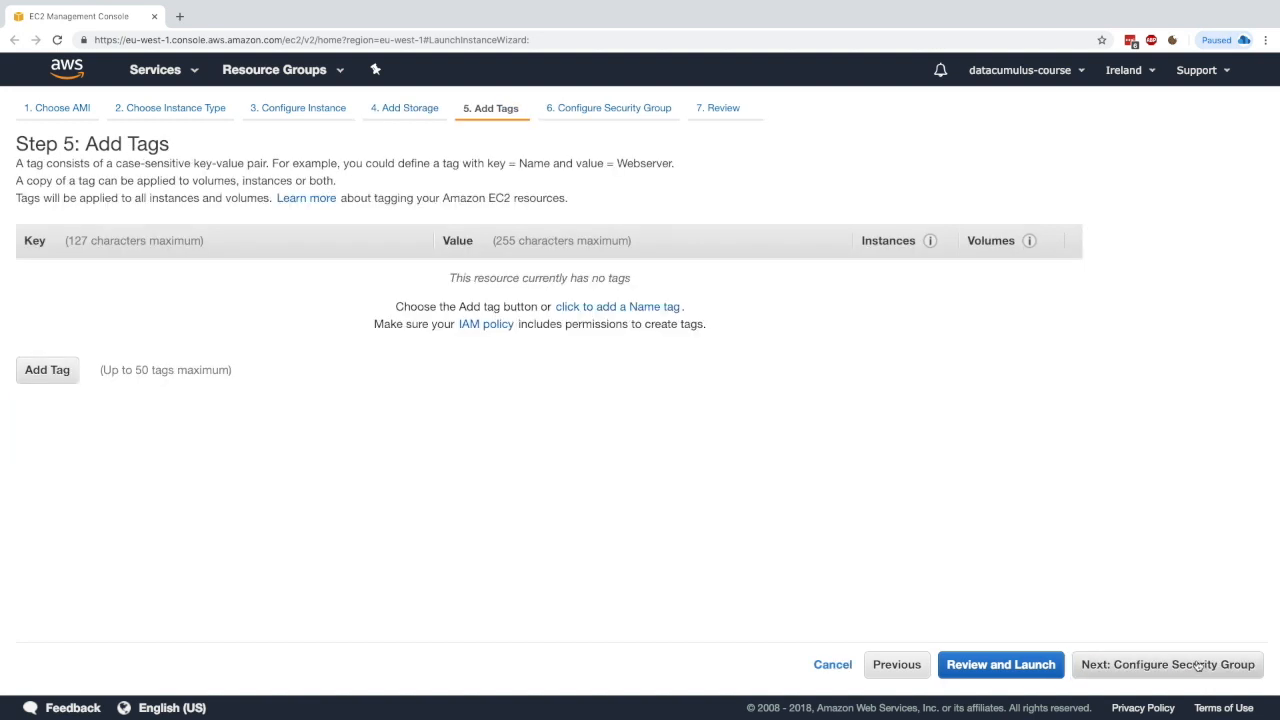
Add a Name tag with value EBSDemo and continue to the security group step
{"action": "left_click", "coordinate": [47, 369]}
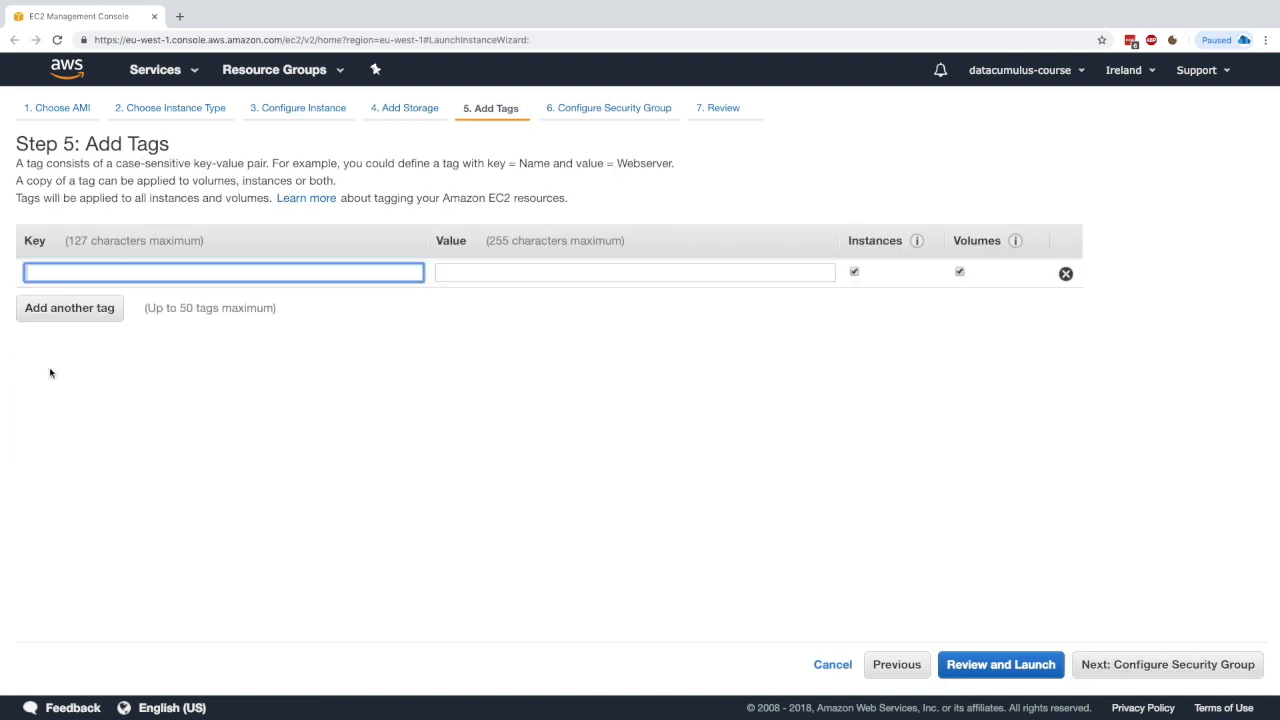
{"action": "type", "text": "Name"}
{"action": "key", "text": "Tab"}
{"action": "type", "text": "EBS"}
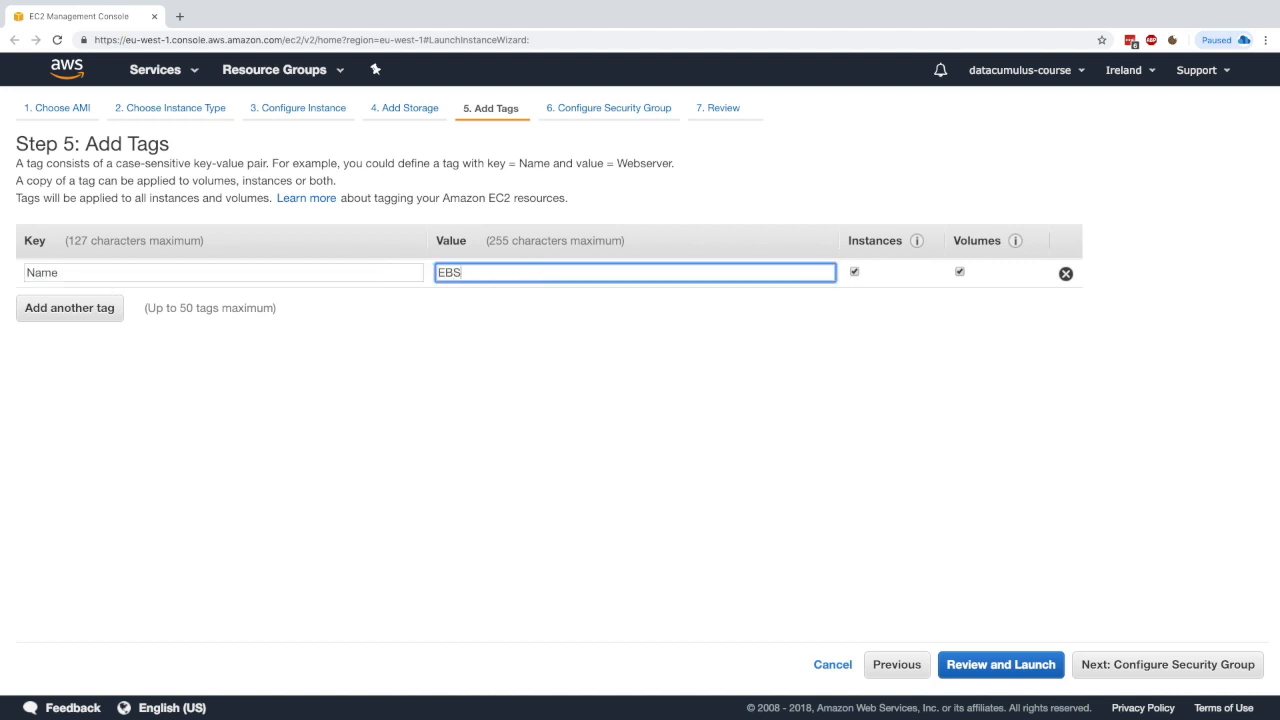
{"action": "type", "text": "Demo"}
{"action": "left_click", "coordinate": [880, 400]}
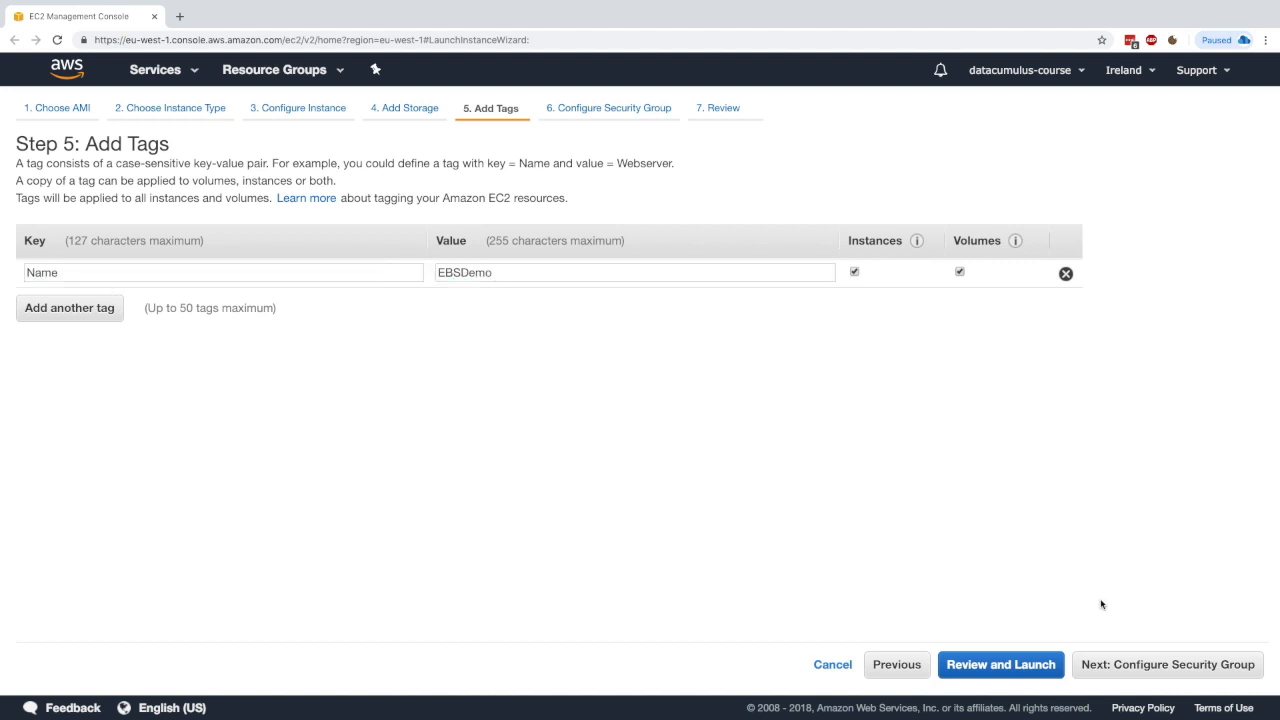
{"action": "left_click", "coordinate": [1104, 661]}
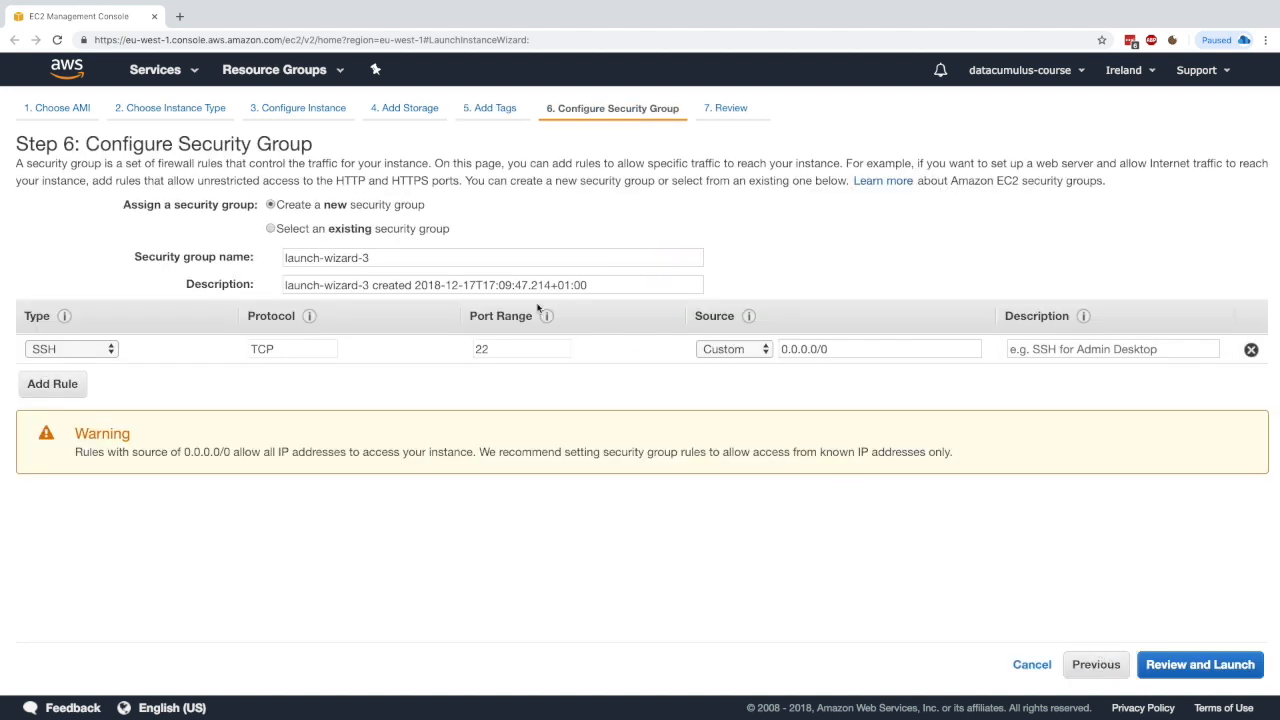
Select the existing AWSSSH security group and proceed through review to launch
{"action": "left_click", "coordinate": [361, 229]}
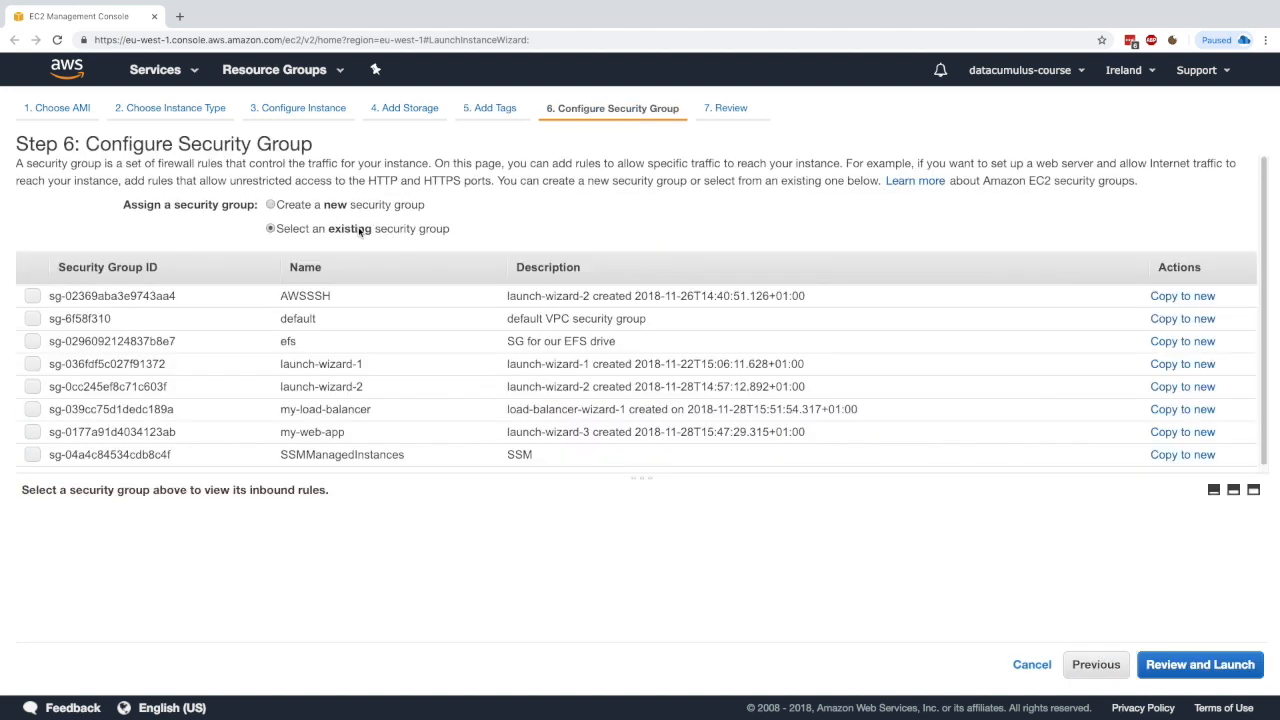
{"action": "left_click", "coordinate": [401, 296]}
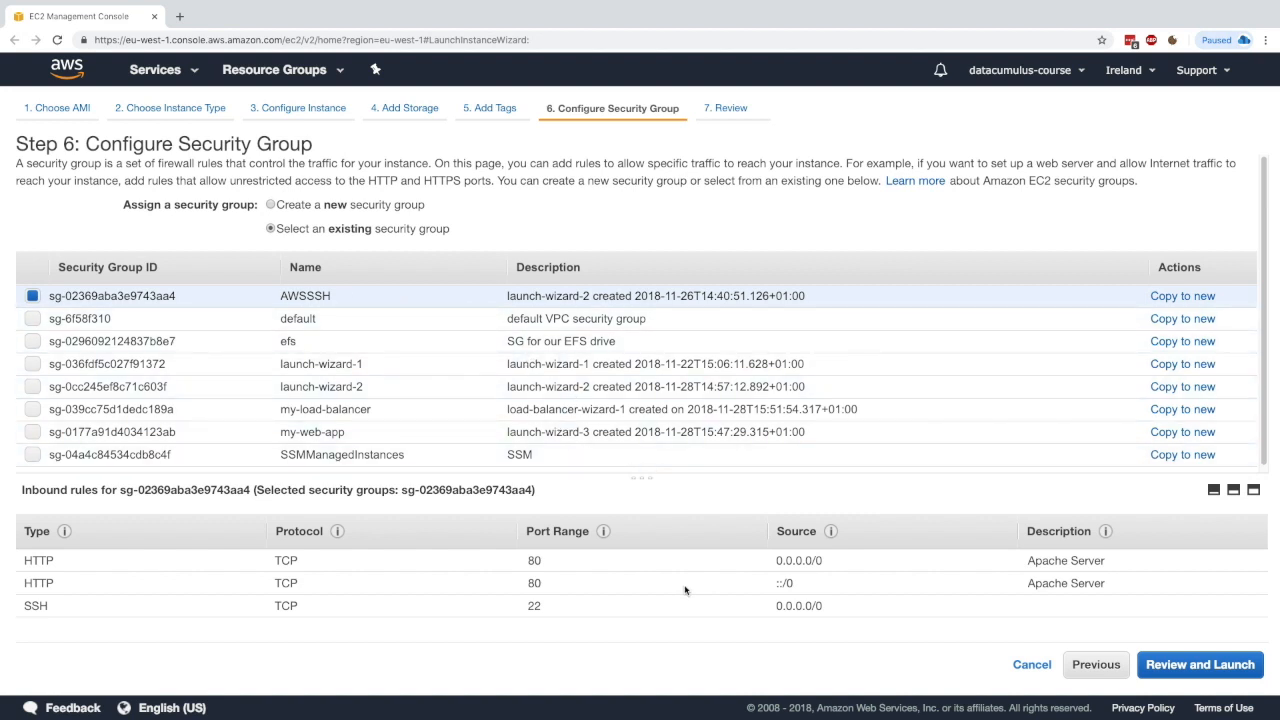
{"action": "left_click", "coordinate": [1200, 664]}
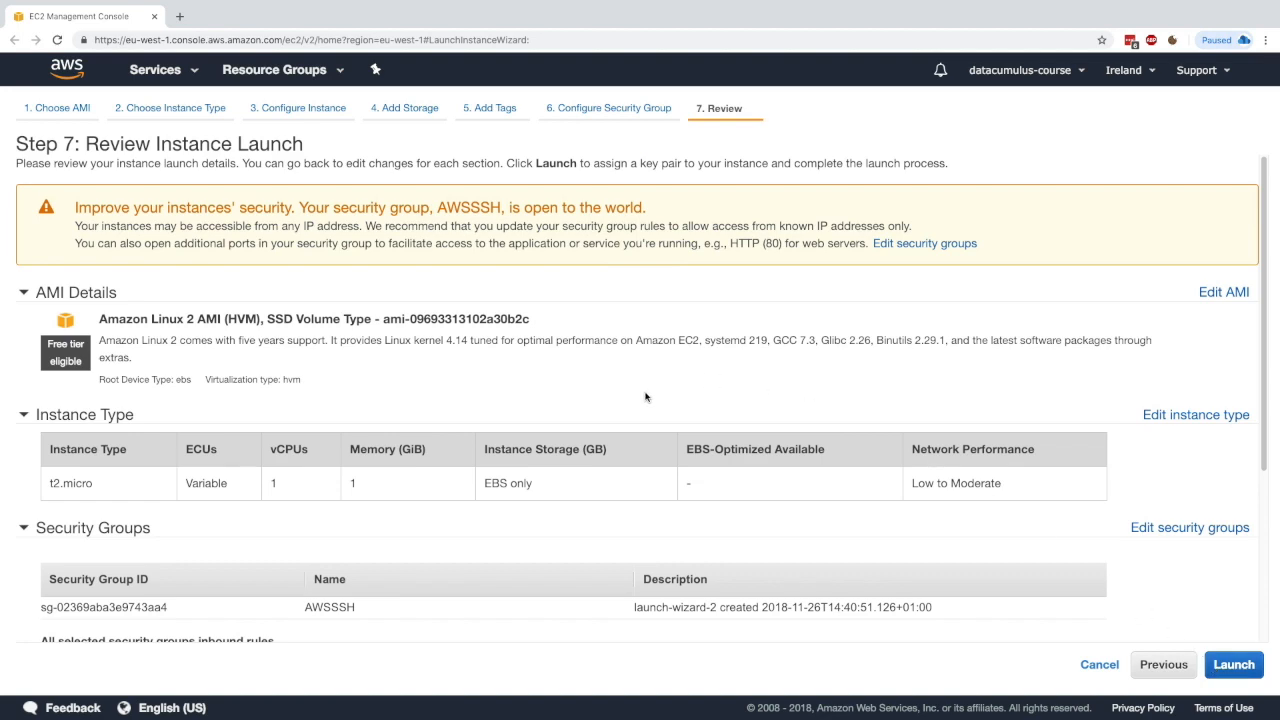
{"action": "scroll", "coordinate": [645, 396], "scroll_direction": "down", "scroll_amount": 5}
{"action": "left_click", "coordinate": [1233, 664]}
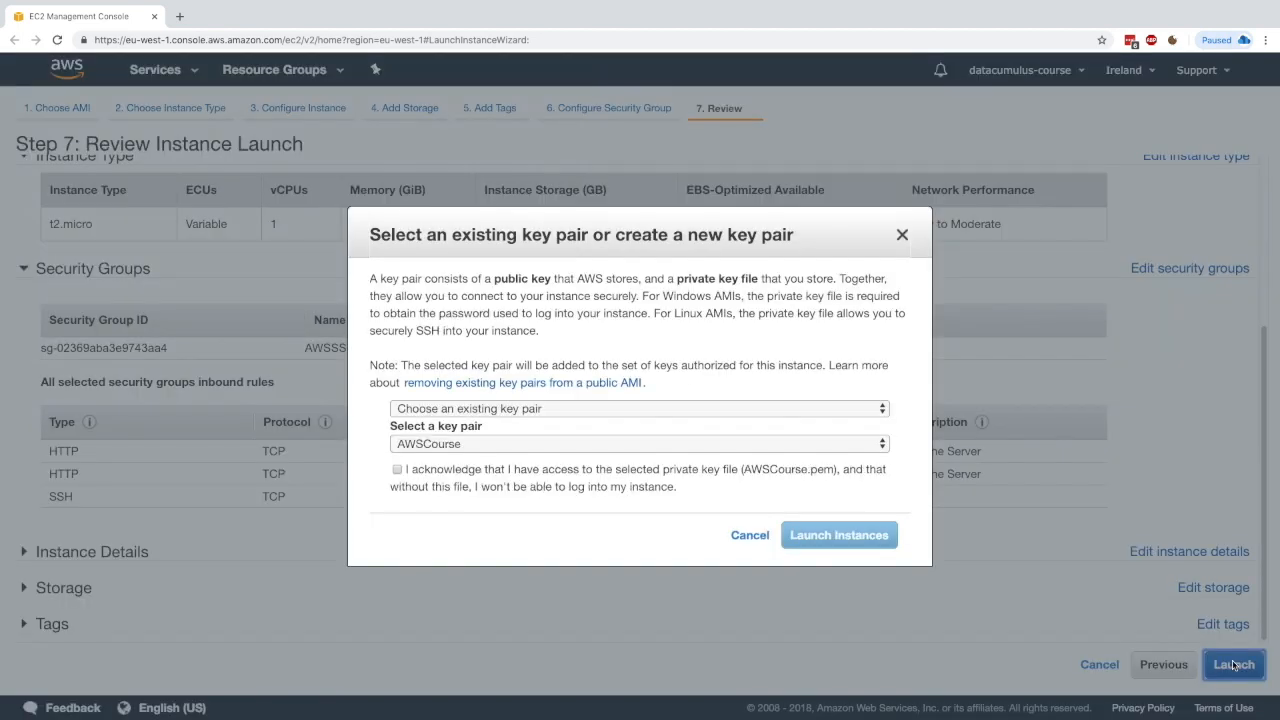
Launch the instance with the AWSCourse key pair, acknowledging access to AWSCourse.pem
{"action": "left_click", "coordinate": [523, 470]}
{"action": "left_click", "coordinate": [530, 444]}
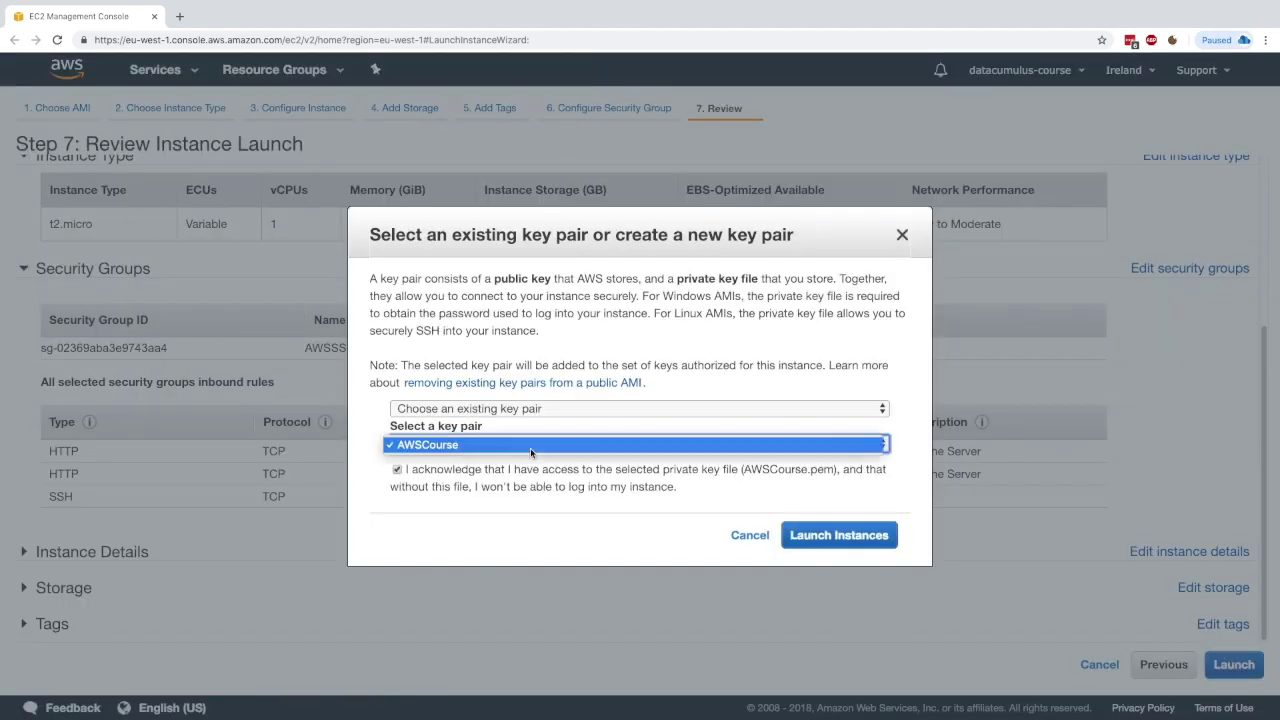
{"action": "left_click", "coordinate": [440, 450]}
{"action": "left_click", "coordinate": [839, 535]}
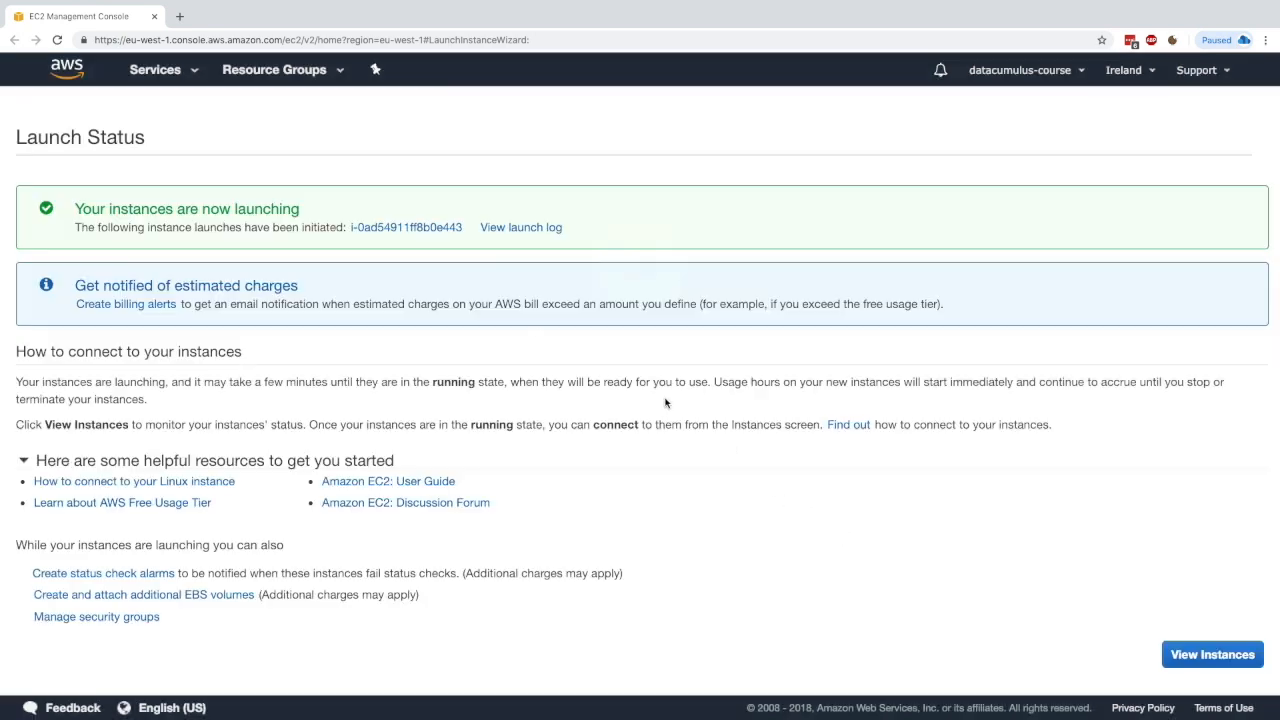
Open the newly launched EBSDemo instance and enlarge its details pane
{"action": "left_click", "coordinate": [406, 227]}
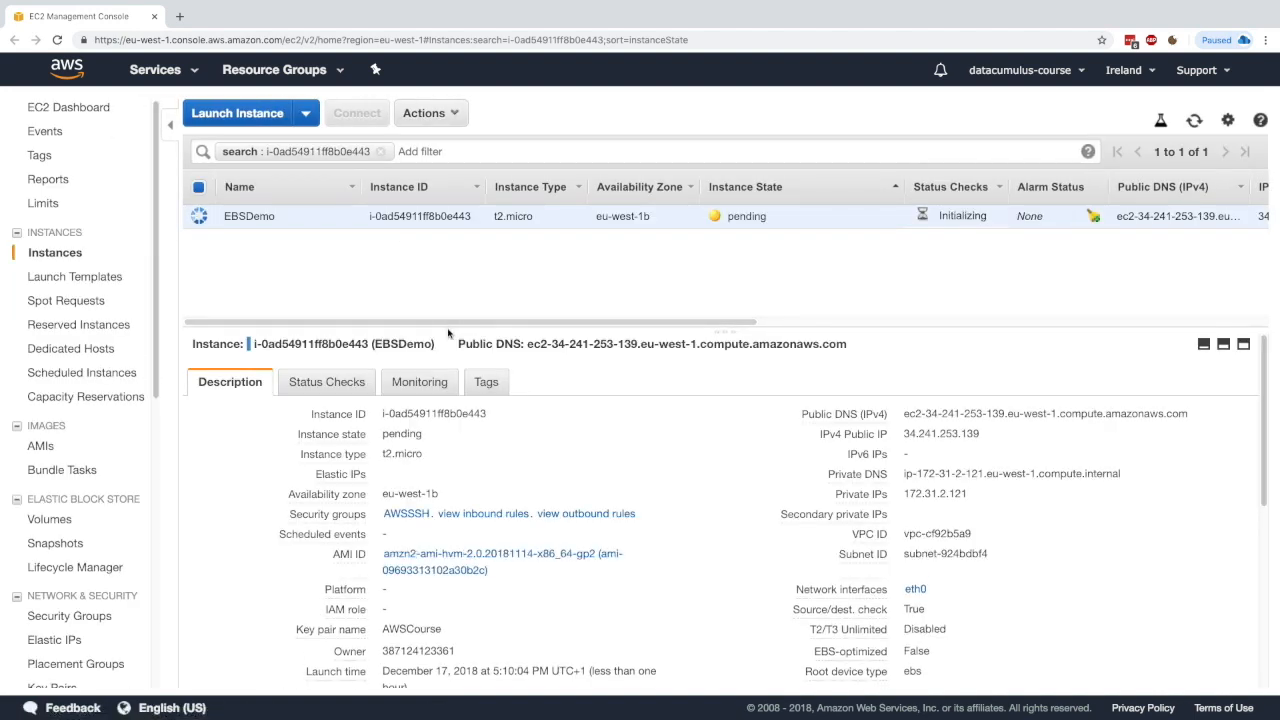
{"action": "left_click_drag", "start_coordinate": [450, 325], "coordinate": [450, 273]}
{"action": "scroll", "coordinate": [610, 460], "scroll_direction": "down", "scroll_amount": 1}
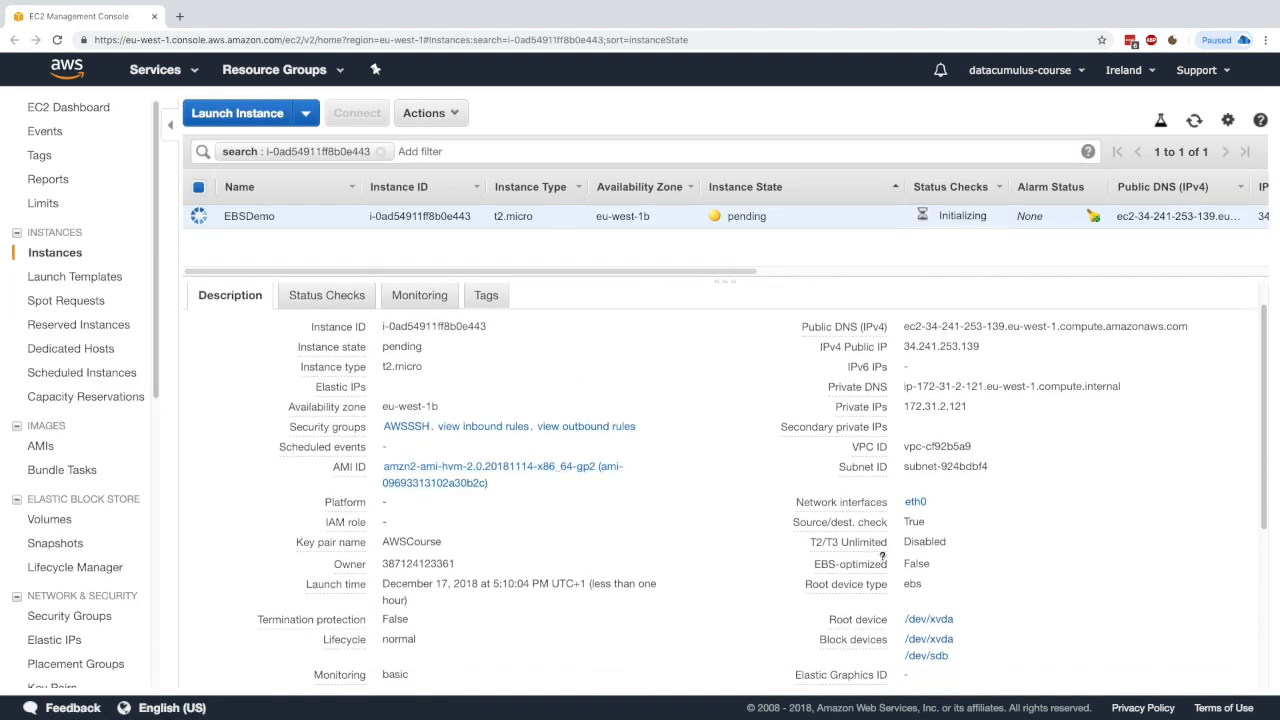
{"action": "scroll", "coordinate": [980, 649], "scroll_direction": "down", "scroll_amount": 2}
{"action": "scroll", "coordinate": [980, 649], "scroll_direction": "down", "scroll_amount": 3}
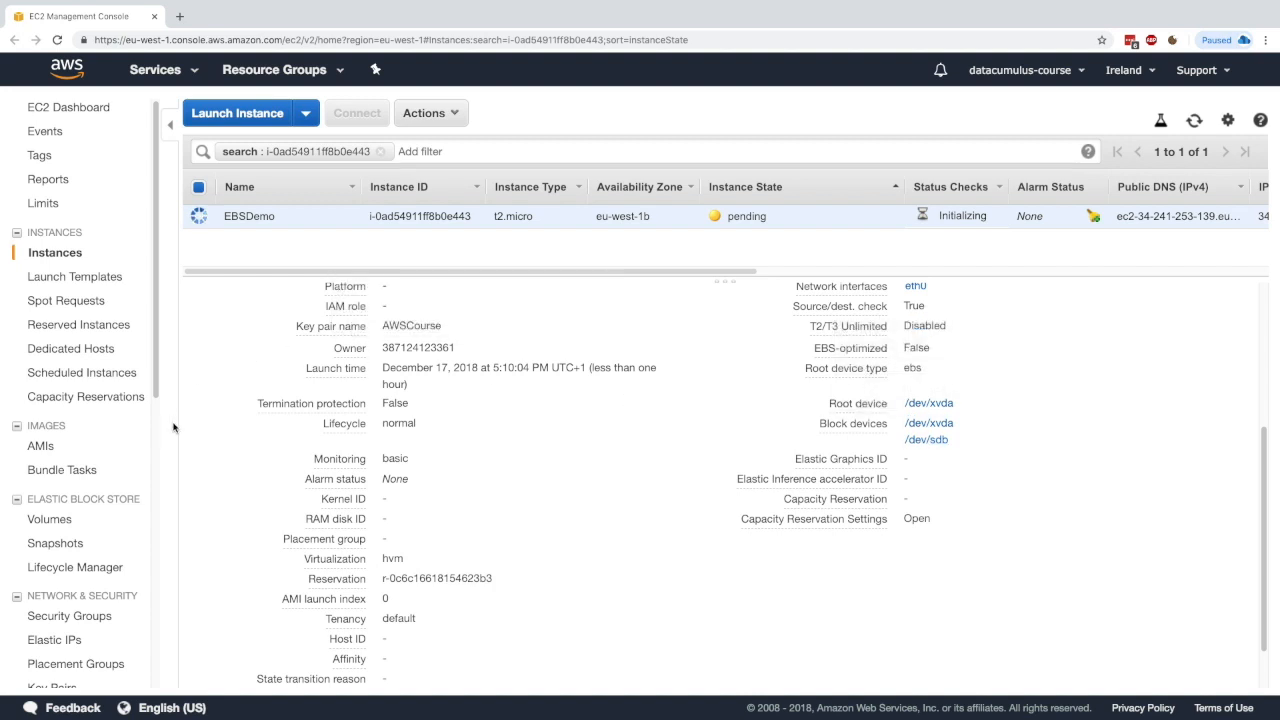
Inspect the 8 GiB and 2 GiB EBSDemo volumes in eu-west-1b in the Volumes list
{"action": "left_click", "coordinate": [51, 519]}
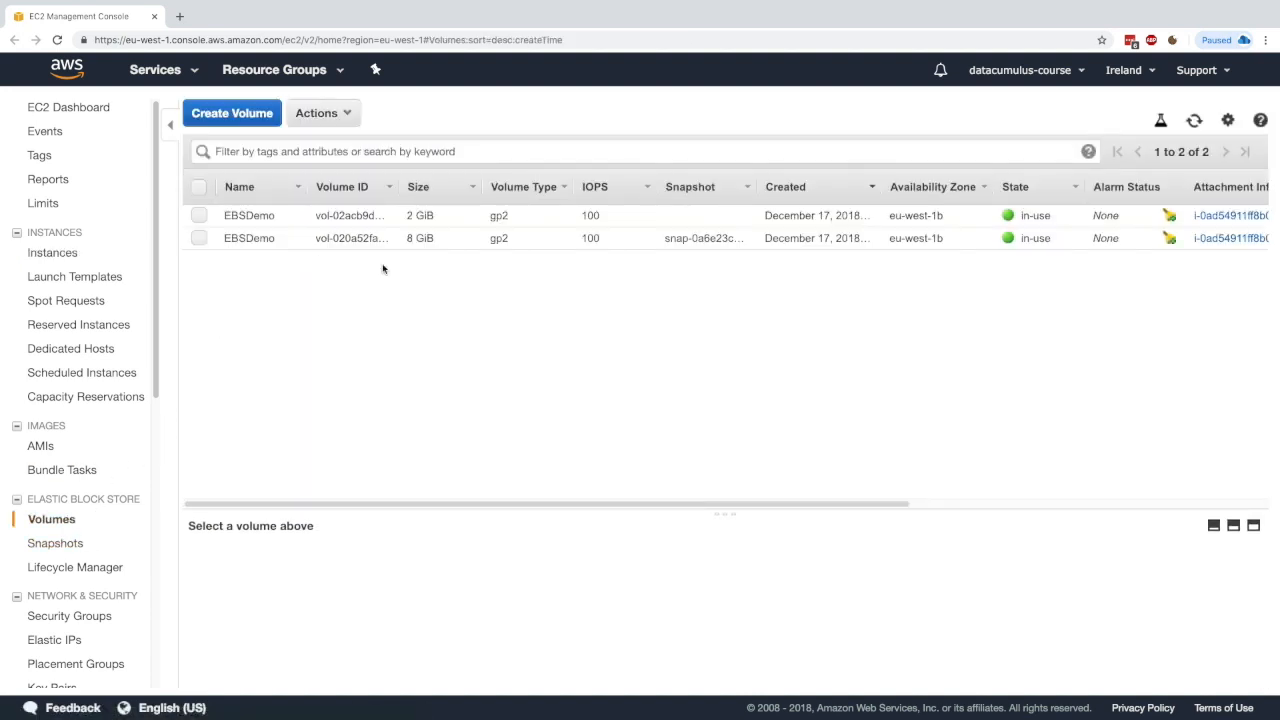
{"action": "left_click_drag", "start_coordinate": [599, 510], "coordinate": [596, 345]}
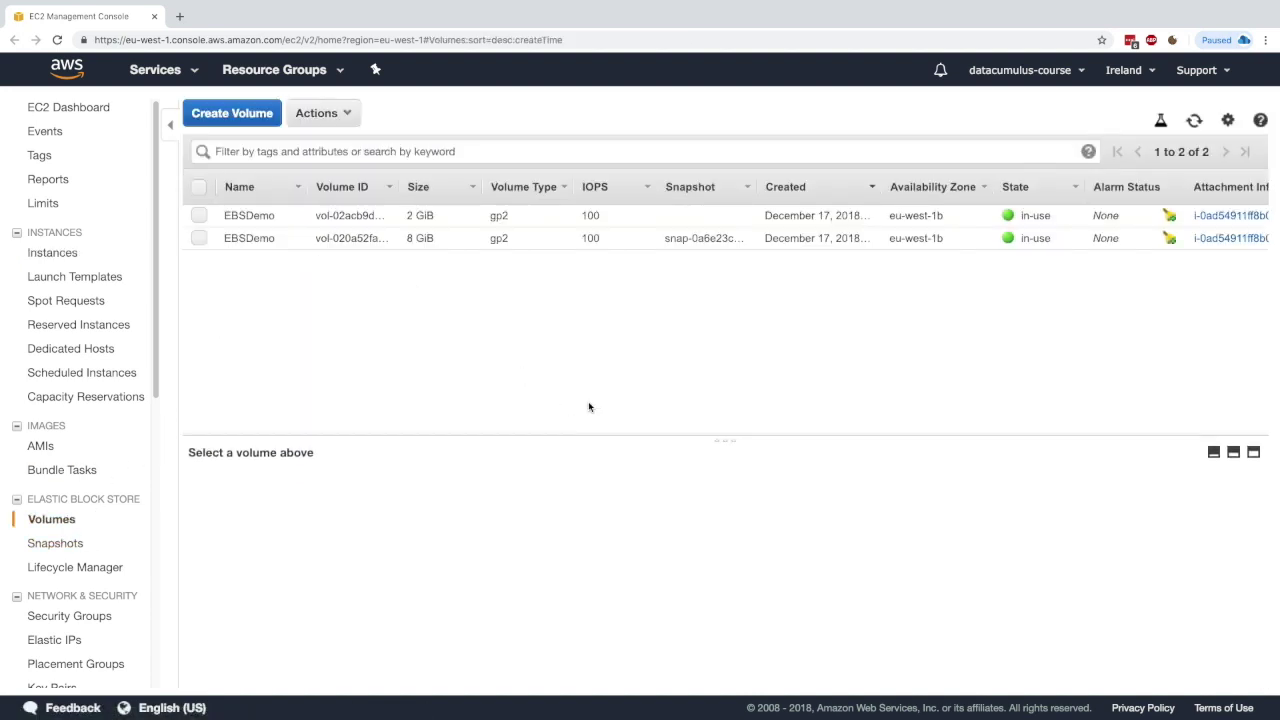
{"action": "left_click", "coordinate": [263, 218]}
{"action": "left_click", "coordinate": [384, 239]}
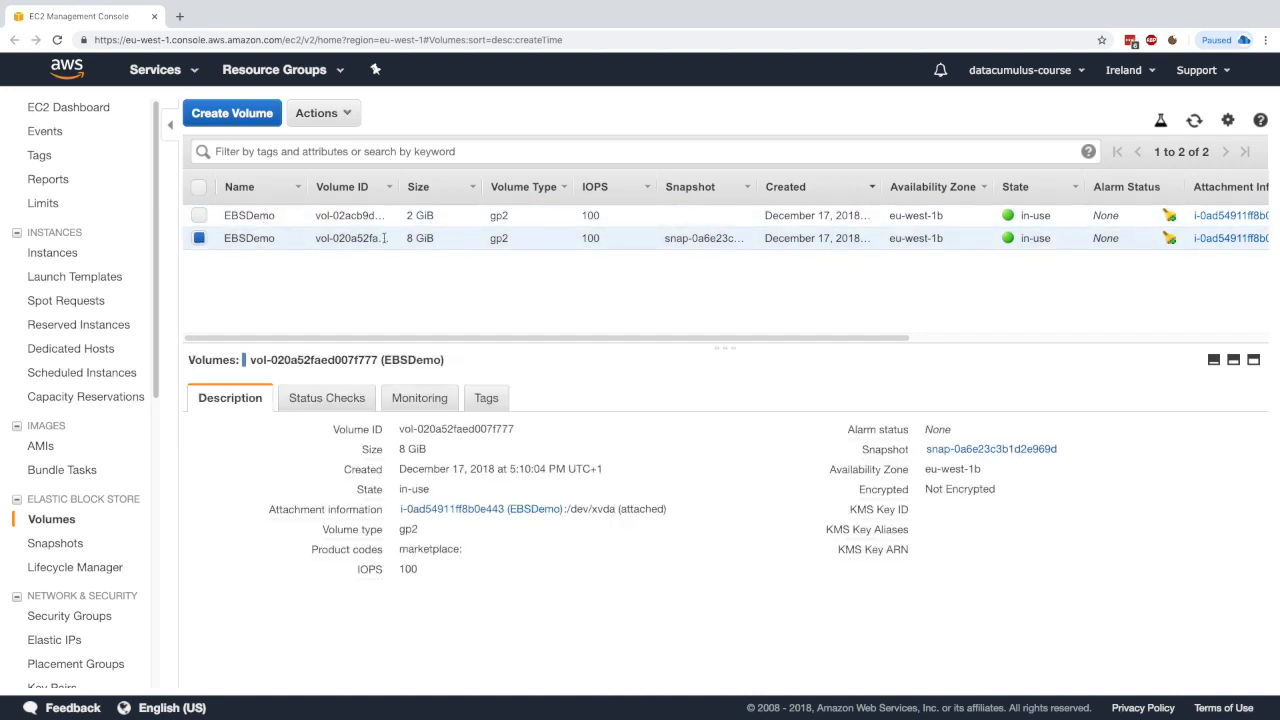
{"action": "left_click_drag", "start_coordinate": [406, 238], "coordinate": [437, 240]}
{"action": "left_click", "coordinate": [437, 240]}
{"action": "mouse_move", "coordinate": [249, 215]}
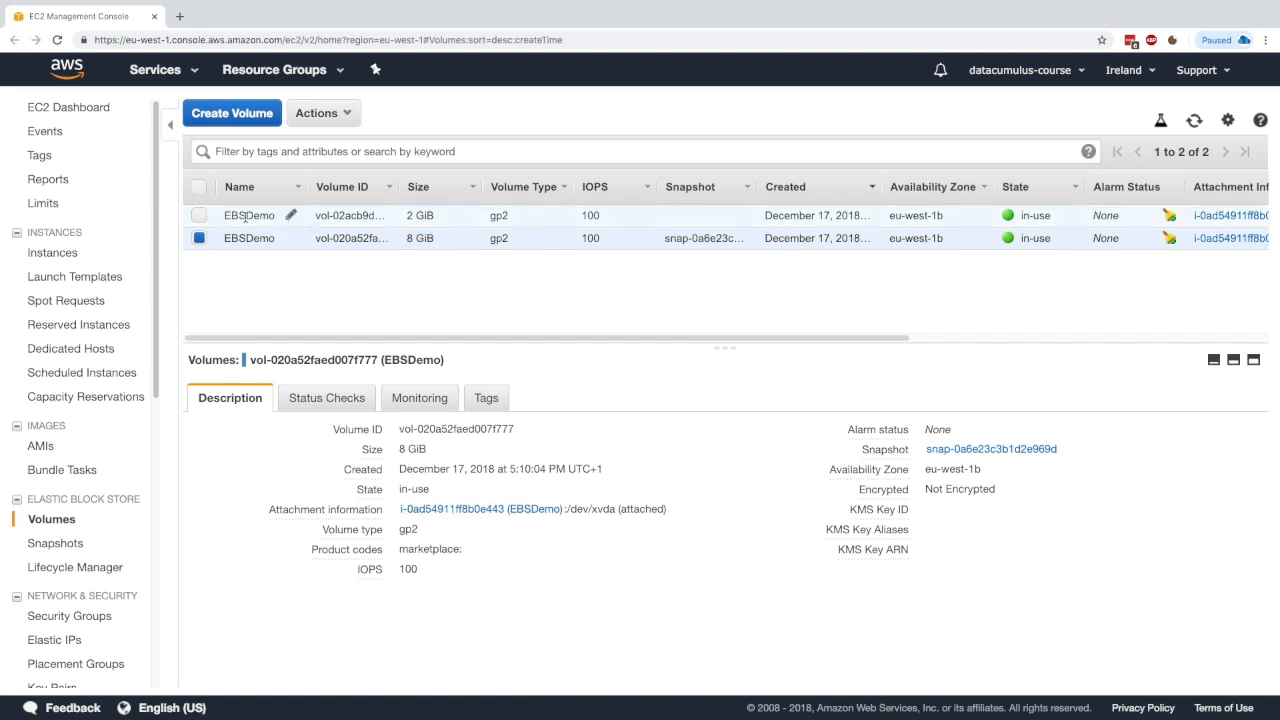
{"action": "left_click", "coordinate": [232, 215]}
{"action": "left_click_drag", "start_coordinate": [406, 215], "coordinate": [438, 218]}
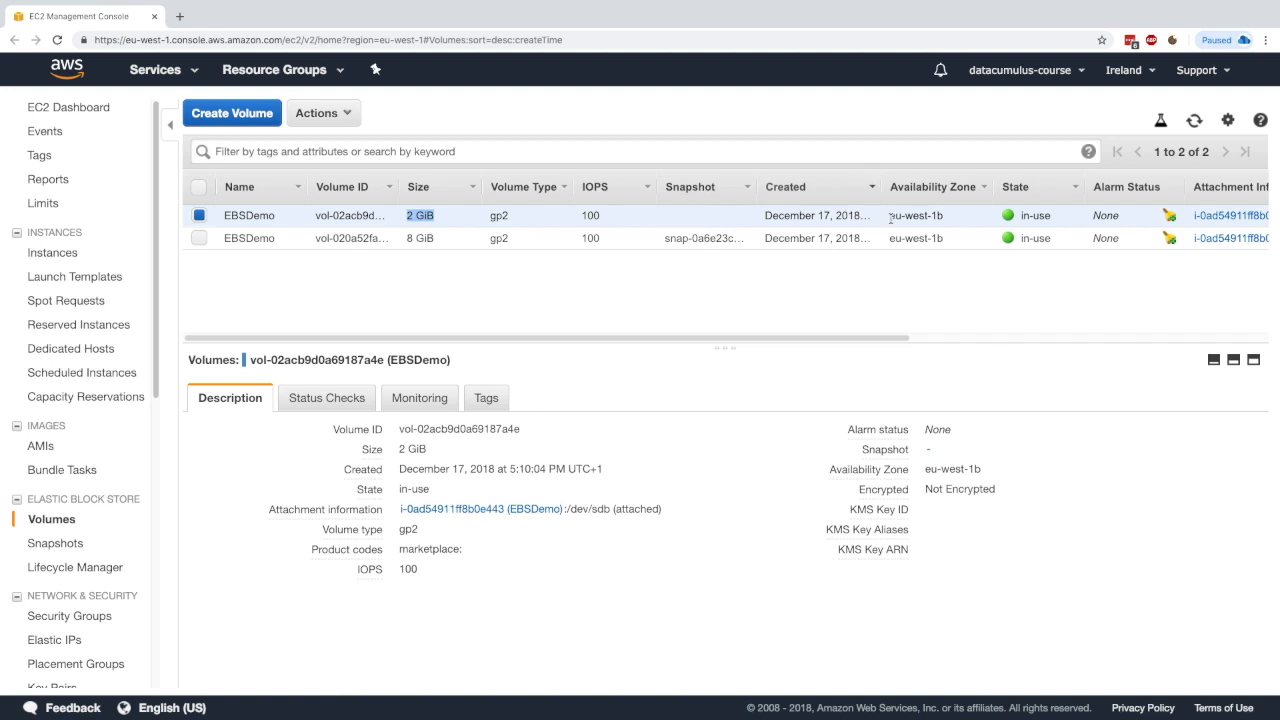
{"action": "left_click_drag", "start_coordinate": [888, 215], "coordinate": [942, 215]}
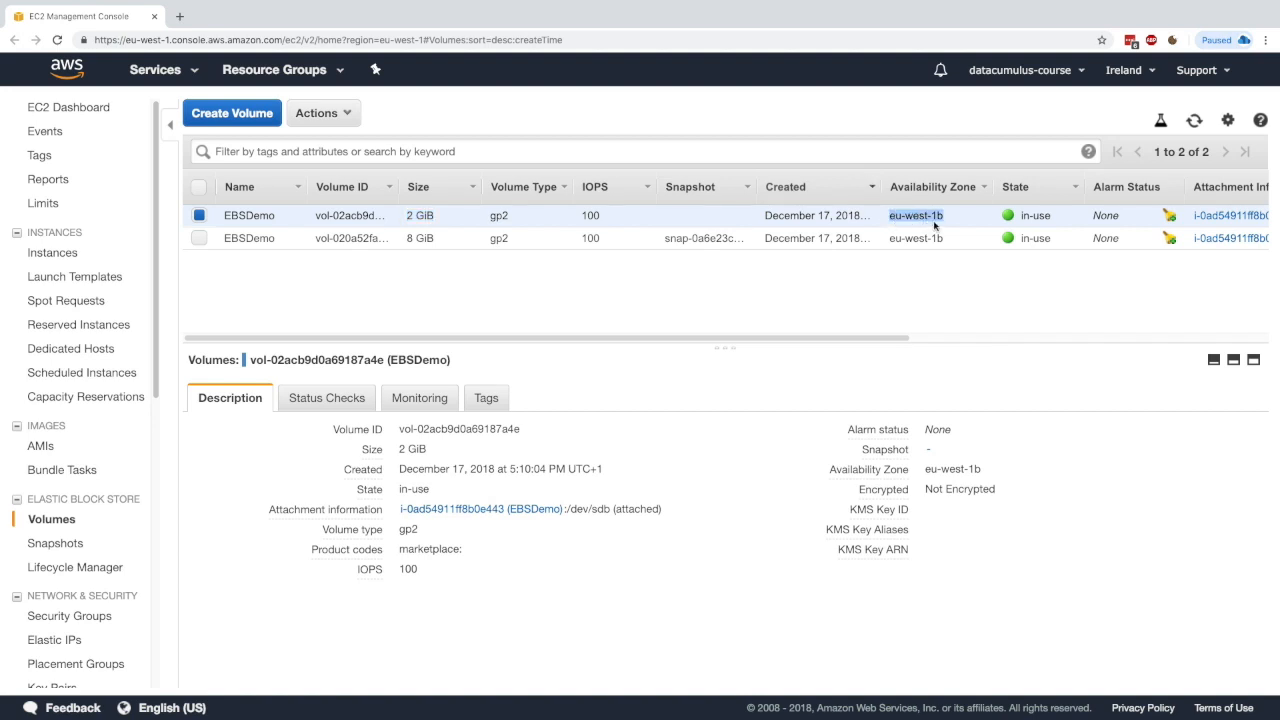
{"action": "left_click", "coordinate": [930, 215]}
Copy the instance's public IP 34.241.253.139 into the terminal's SSH command
{"action": "left_click", "coordinate": [52, 253]}
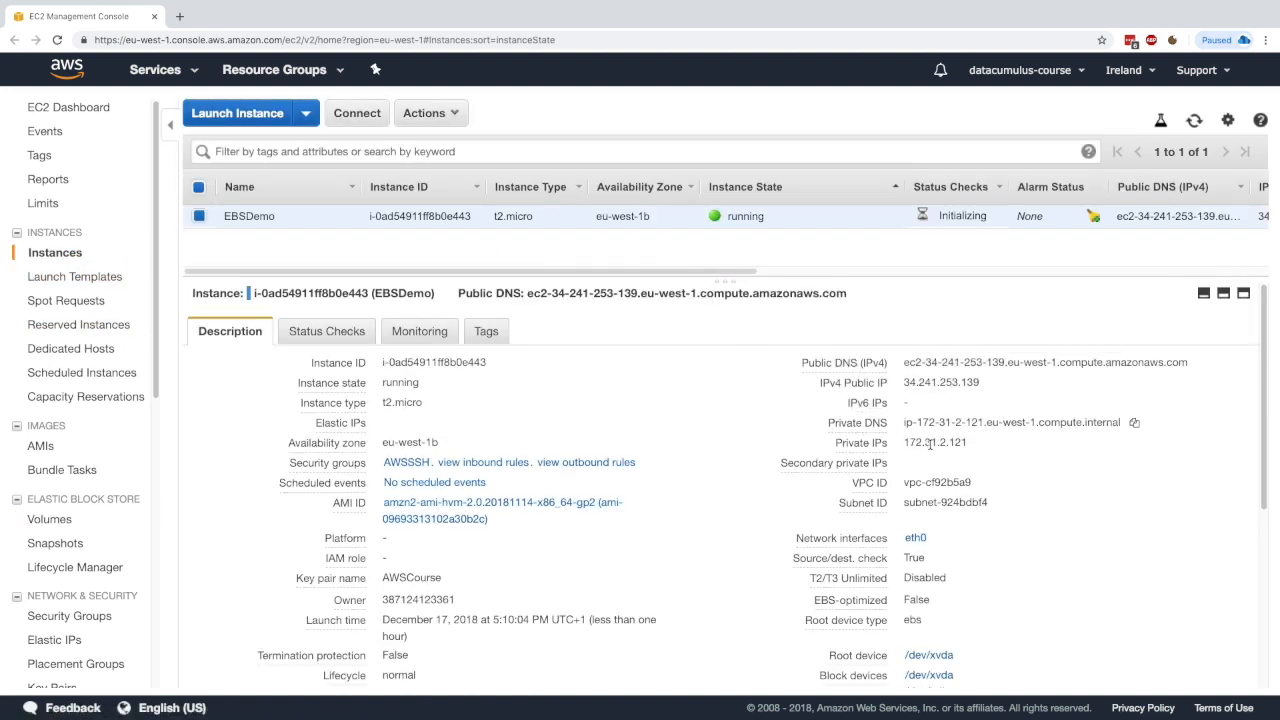
{"action": "left_click", "coordinate": [993, 383]}
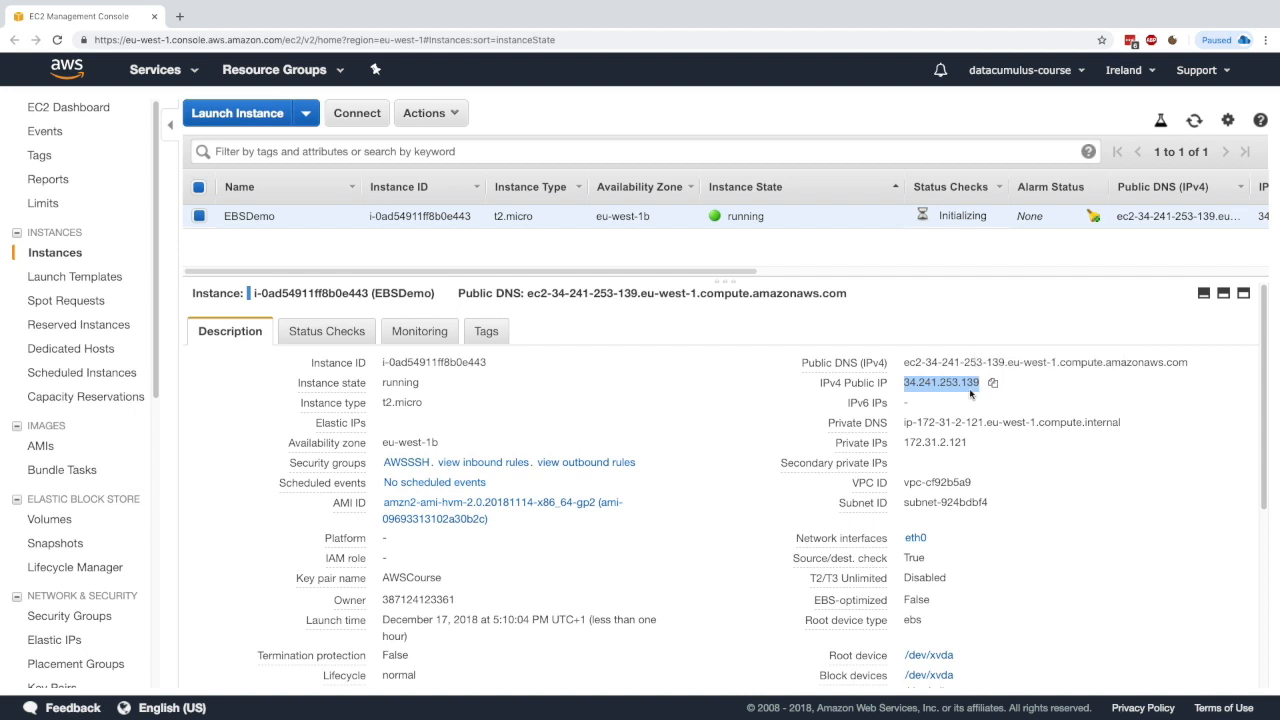
{"action": "key", "text": "alt+Tab"}
{"action": "key", "text": "BackSpace"}
{"action": "key", "text": "BackSpace"}
{"action": "key", "text": "BackSpace"}
{"action": "key", "text": "super+v"}
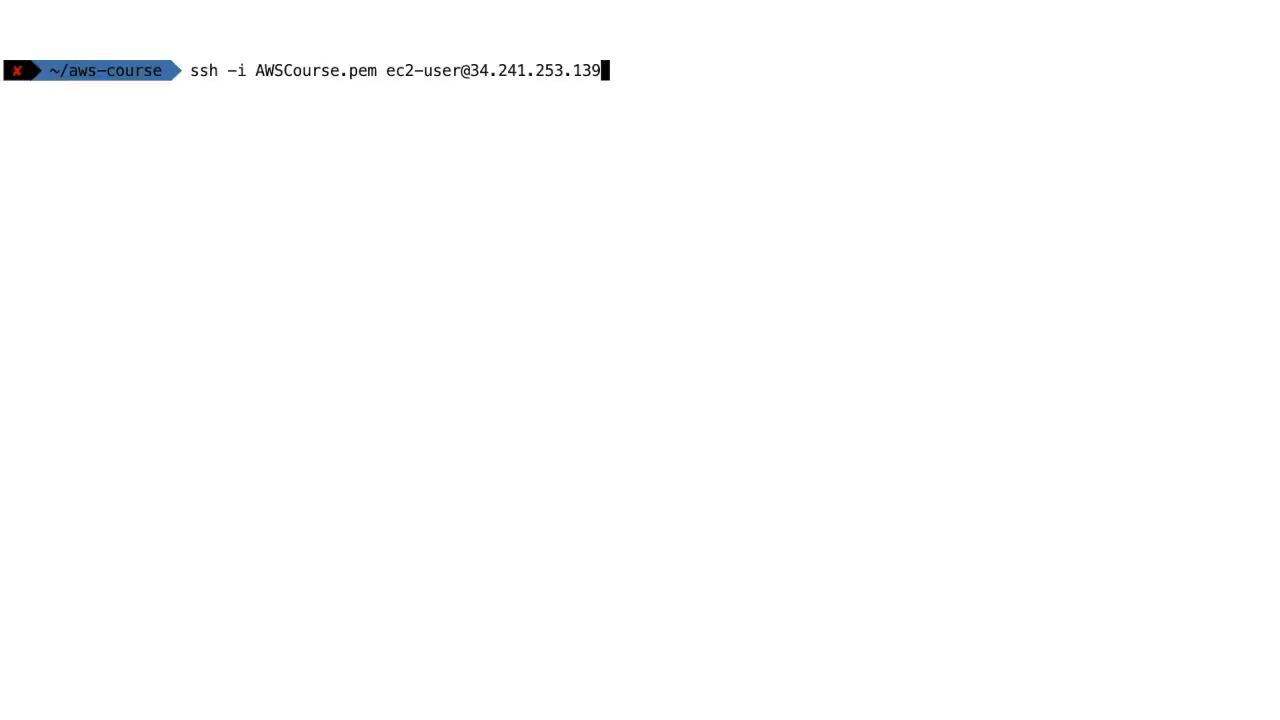
Connect over SSH and run lsblk, noting the 8G xvda disk mounted at /
{"action": "key", "text": "Return"}
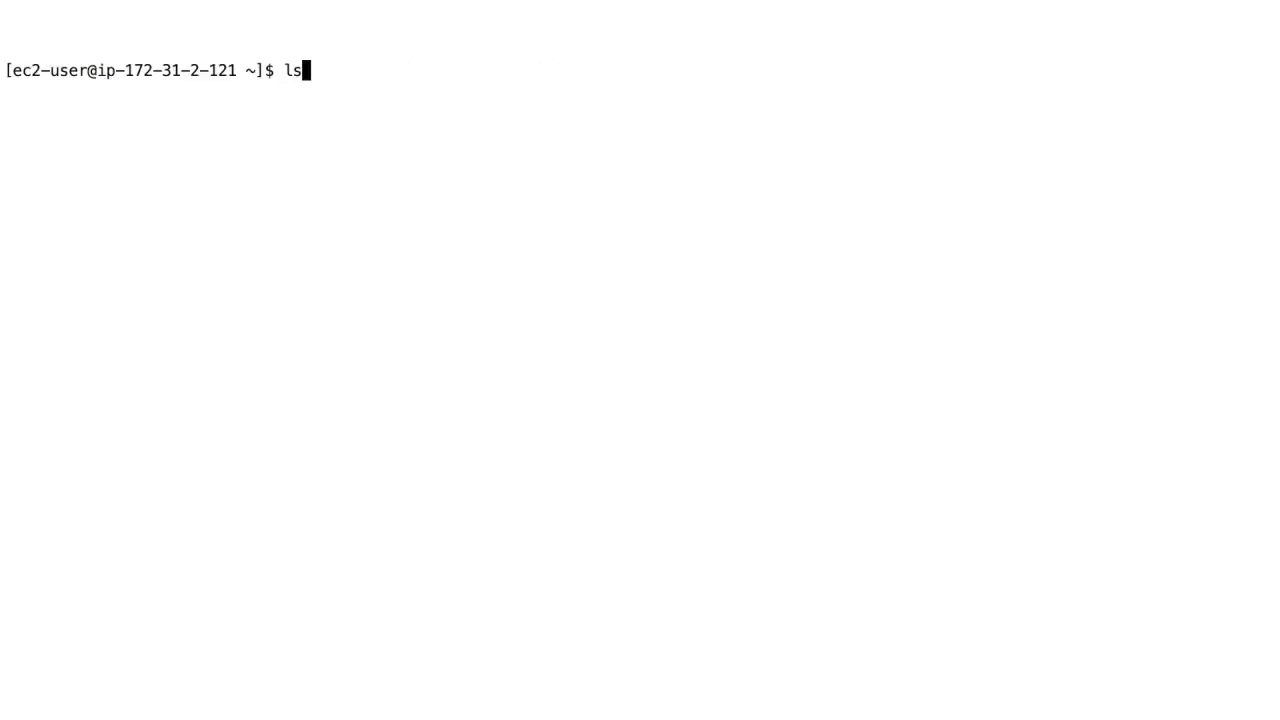
{"action": "type", "text": "blk"}
{"action": "key", "text": "Return"}
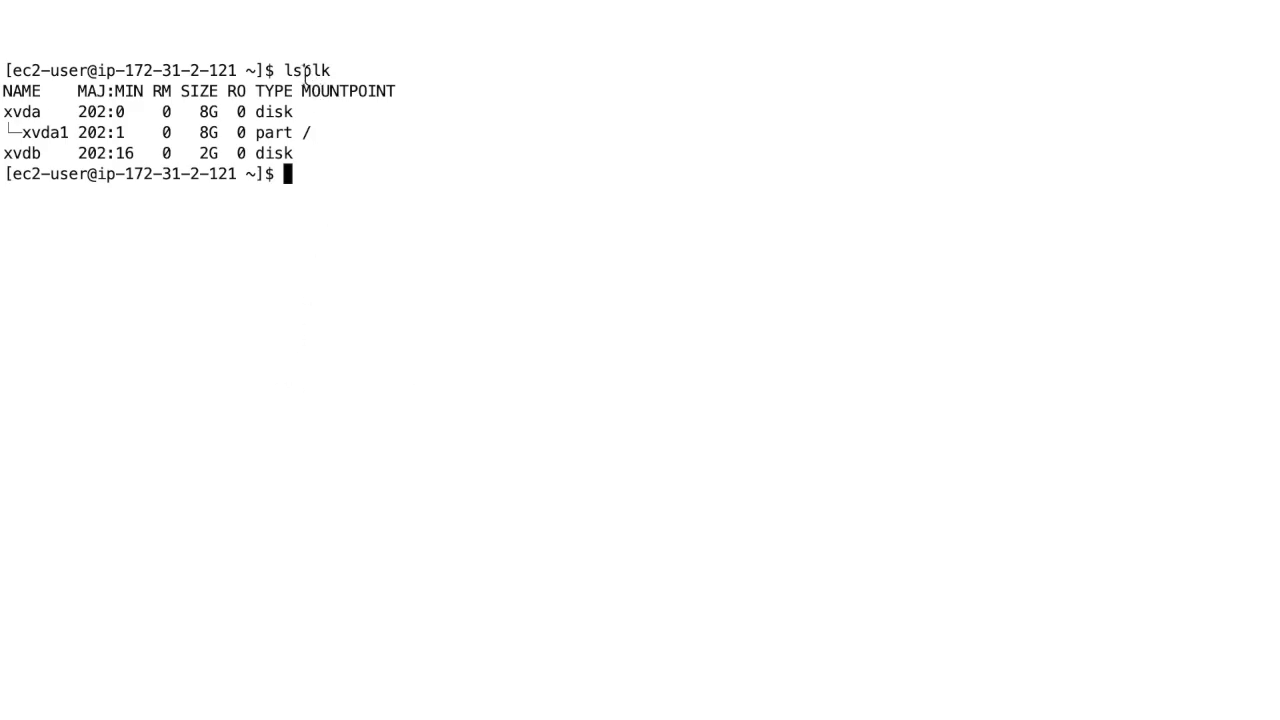
{"action": "left_click_drag", "start_coordinate": [12, 111], "coordinate": [20, 118]}
{"action": "left_click_drag", "start_coordinate": [196, 111], "coordinate": [222, 115]}
{"action": "left_click_drag", "start_coordinate": [305, 132], "coordinate": [1270, 136]}
{"action": "left_click", "coordinate": [305, 134]}
{"action": "double_click", "coordinate": [305, 132]}
Point out the unmounted 2G xvdb disk in the lsblk output
{"action": "double_click", "coordinate": [20, 153]}
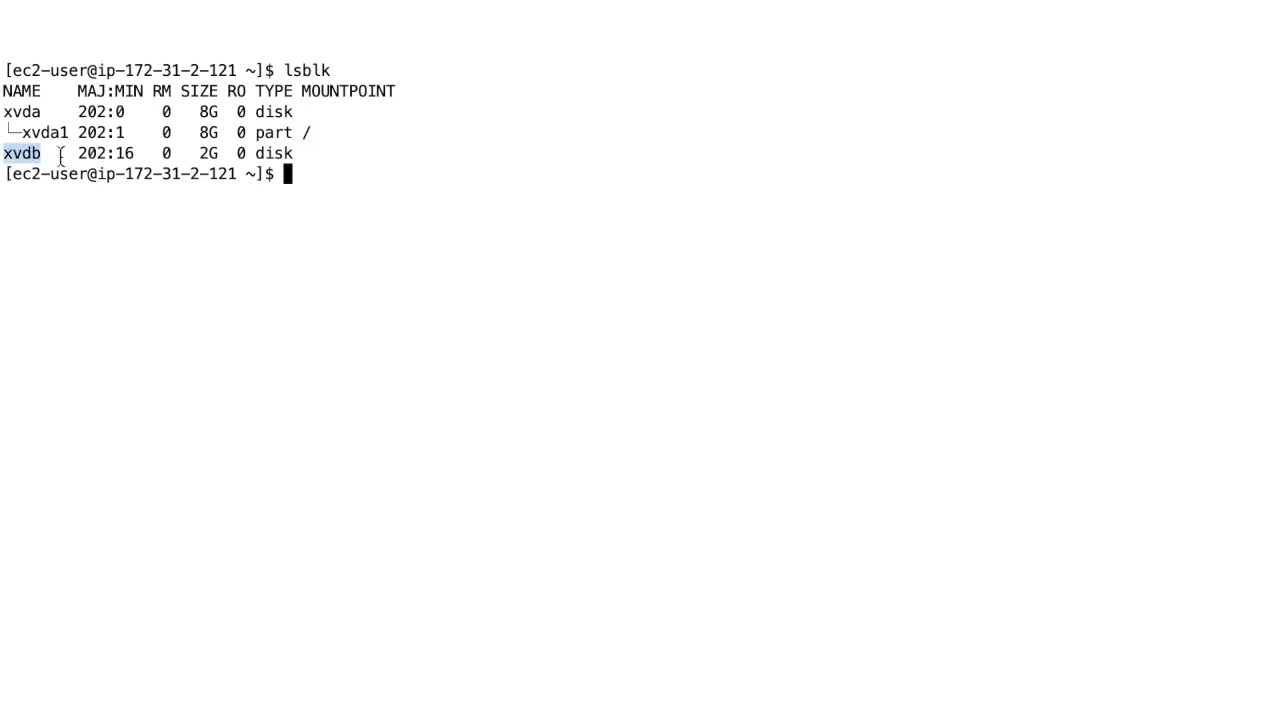
{"action": "double_click", "coordinate": [208, 153]}
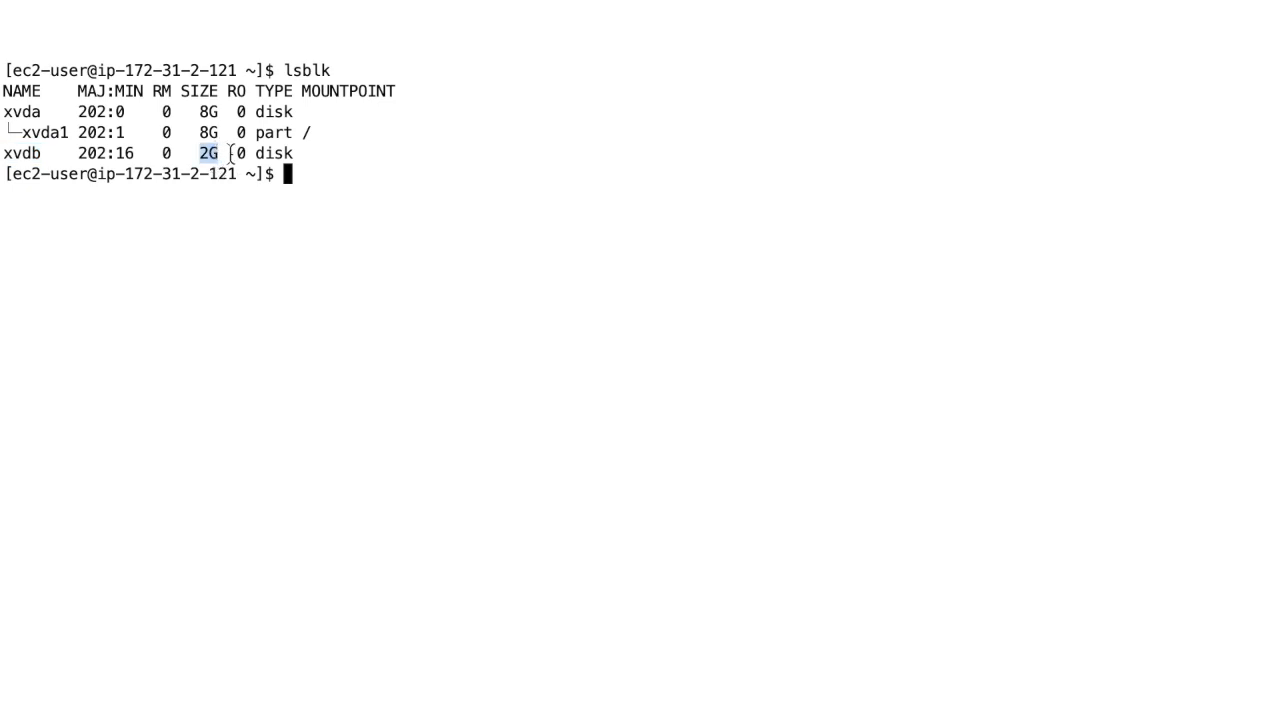
{"action": "left_click", "coordinate": [268, 155]}
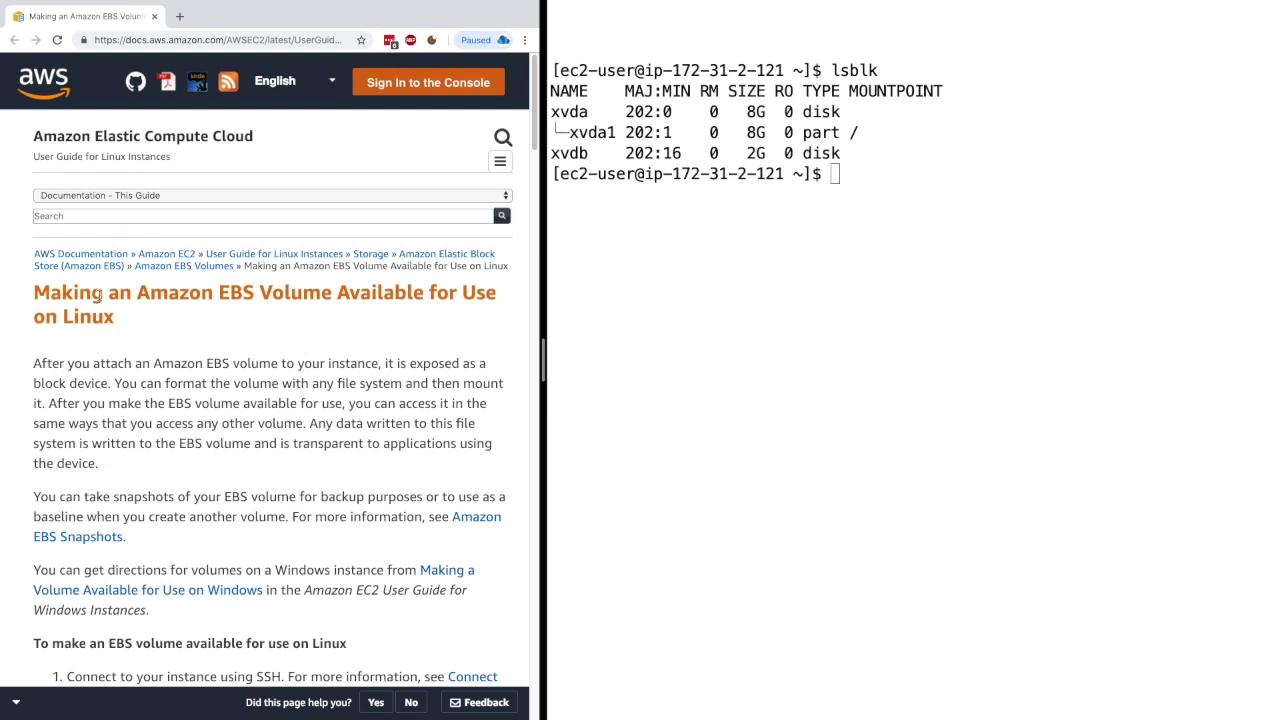
Review the Making an Amazon EBS Volume Available page down to the lsblk example
{"action": "left_click_drag", "start_coordinate": [104, 293], "coordinate": [127, 322]}
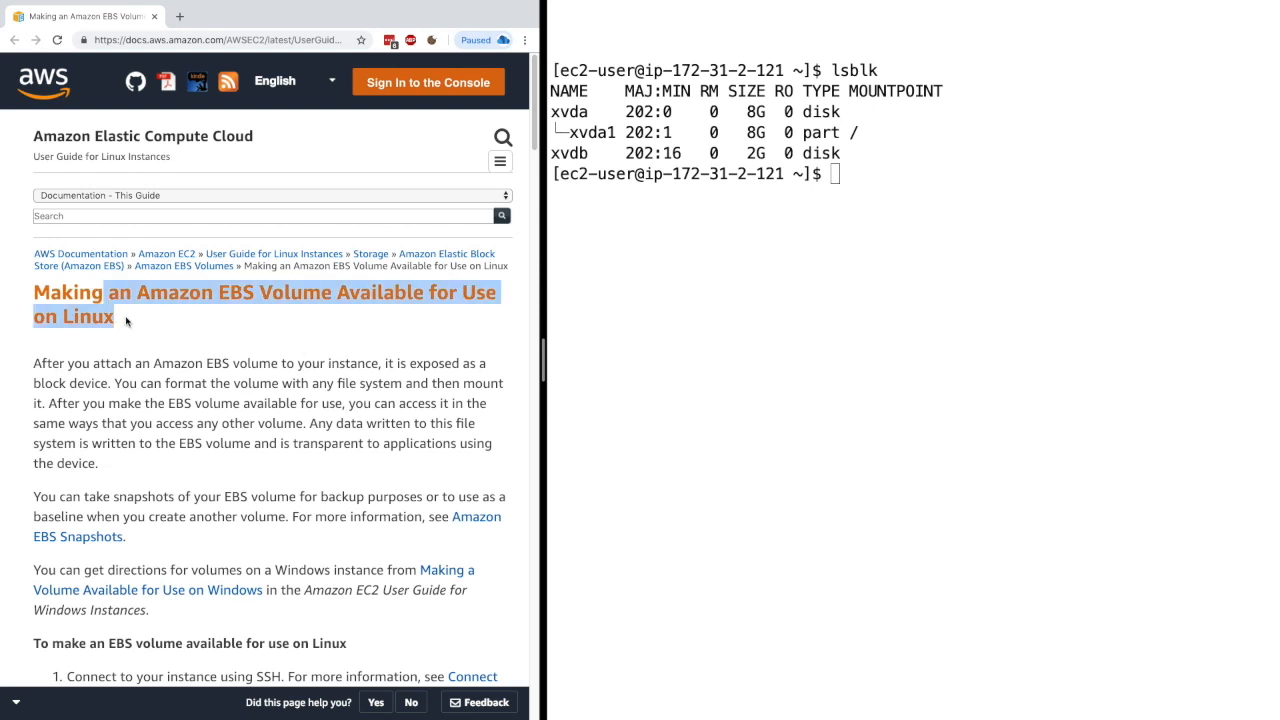
{"action": "left_click", "coordinate": [127, 322]}
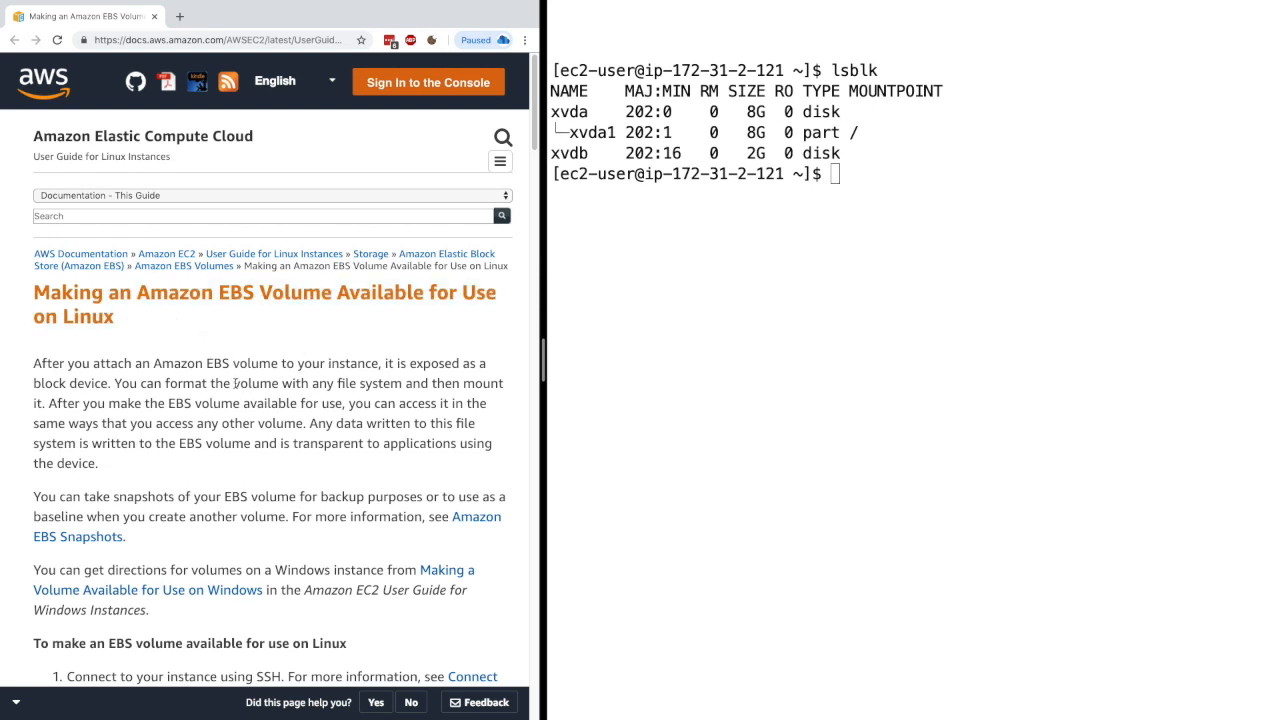
{"action": "scroll", "coordinate": [236, 382], "scroll_direction": "down", "scroll_amount": 3}
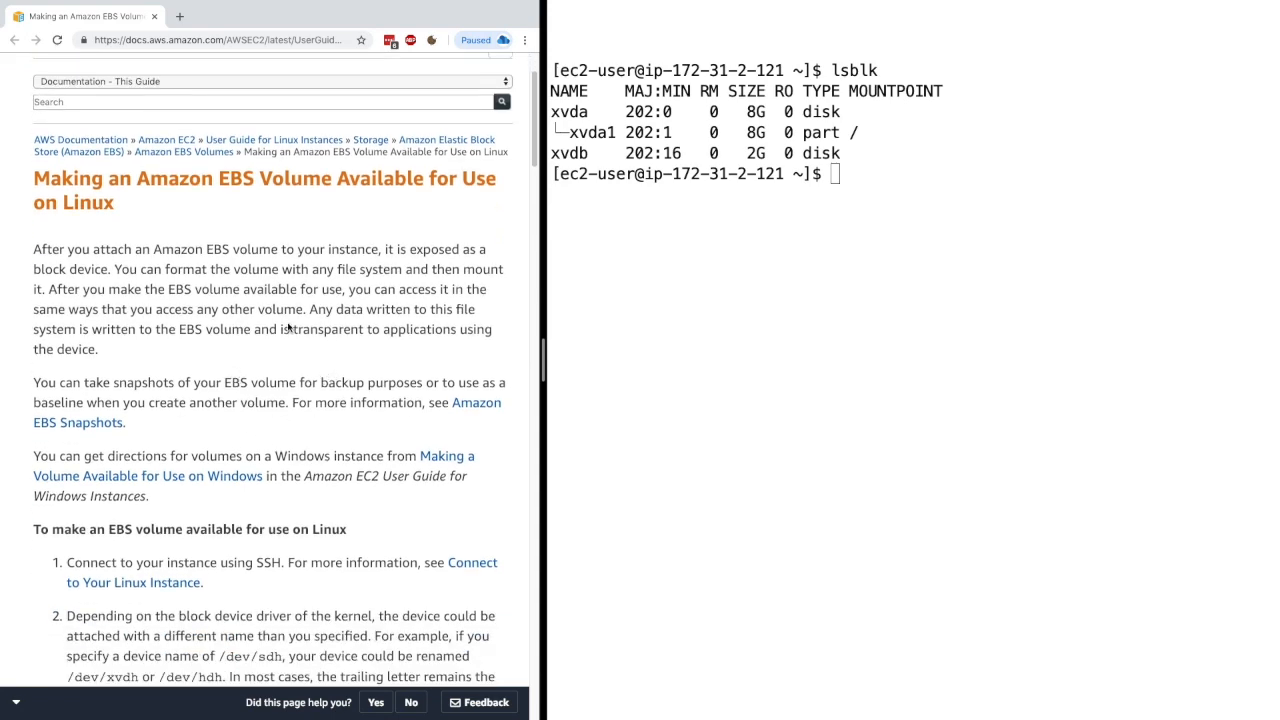
{"action": "left_click_drag", "start_coordinate": [150, 180], "coordinate": [434, 180]}
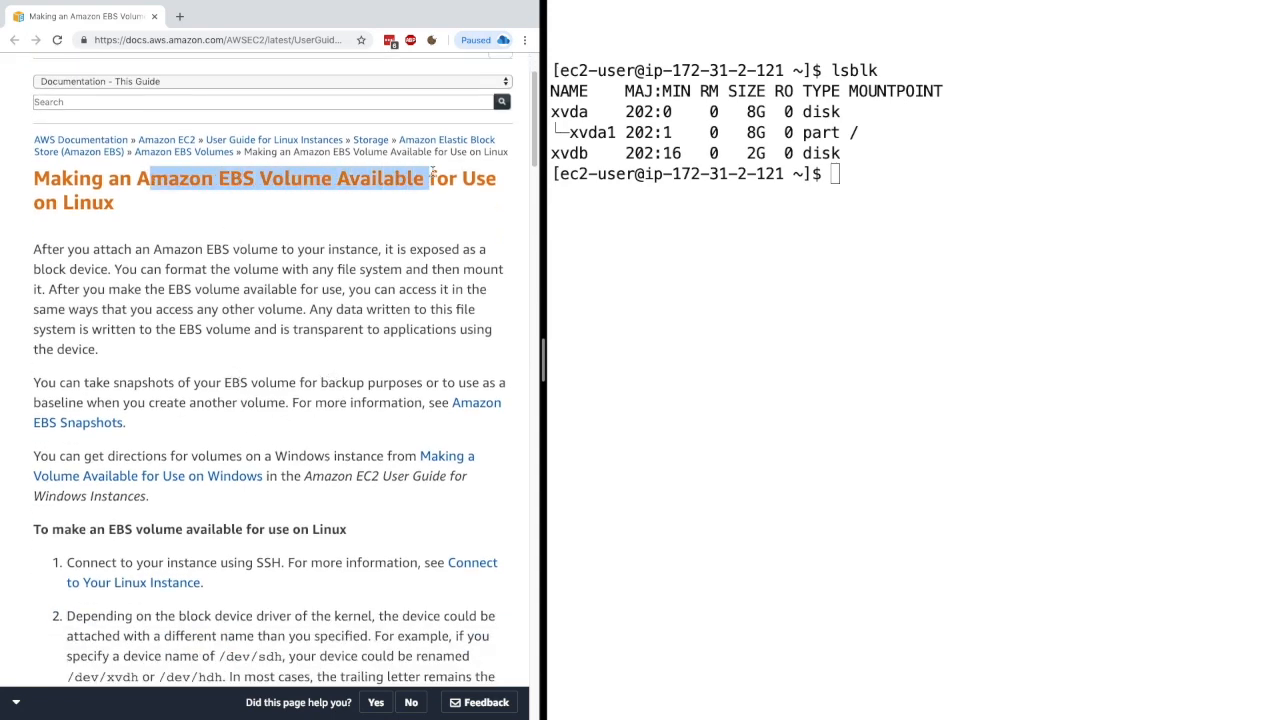
{"action": "left_click", "coordinate": [118, 206]}
{"action": "scroll", "coordinate": [185, 227], "scroll_direction": "down", "scroll_amount": 5}
{"action": "scroll", "coordinate": [272, 328], "scroll_direction": "down", "scroll_amount": 5}
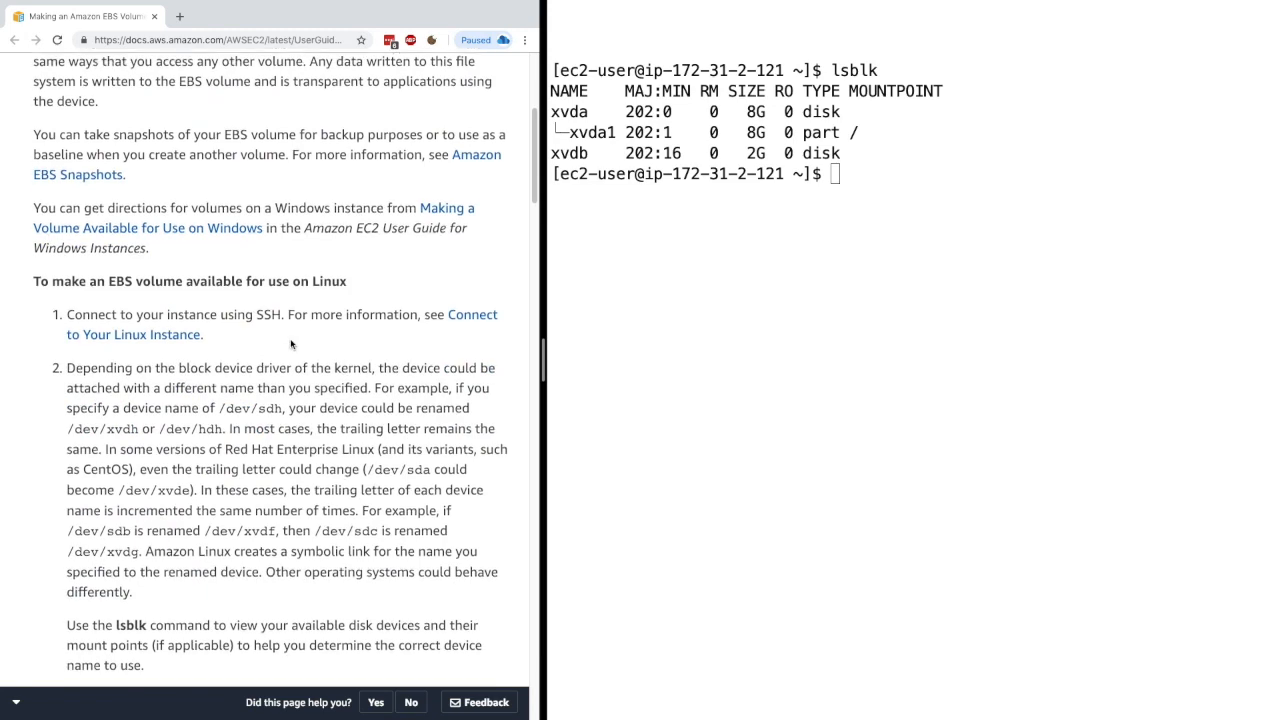
{"action": "scroll", "coordinate": [294, 356], "scroll_direction": "down", "scroll_amount": 5}
{"action": "scroll", "coordinate": [294, 356], "scroll_direction": "down", "scroll_amount": 1}
{"action": "left_click_drag", "start_coordinate": [172, 355], "coordinate": [208, 357]}
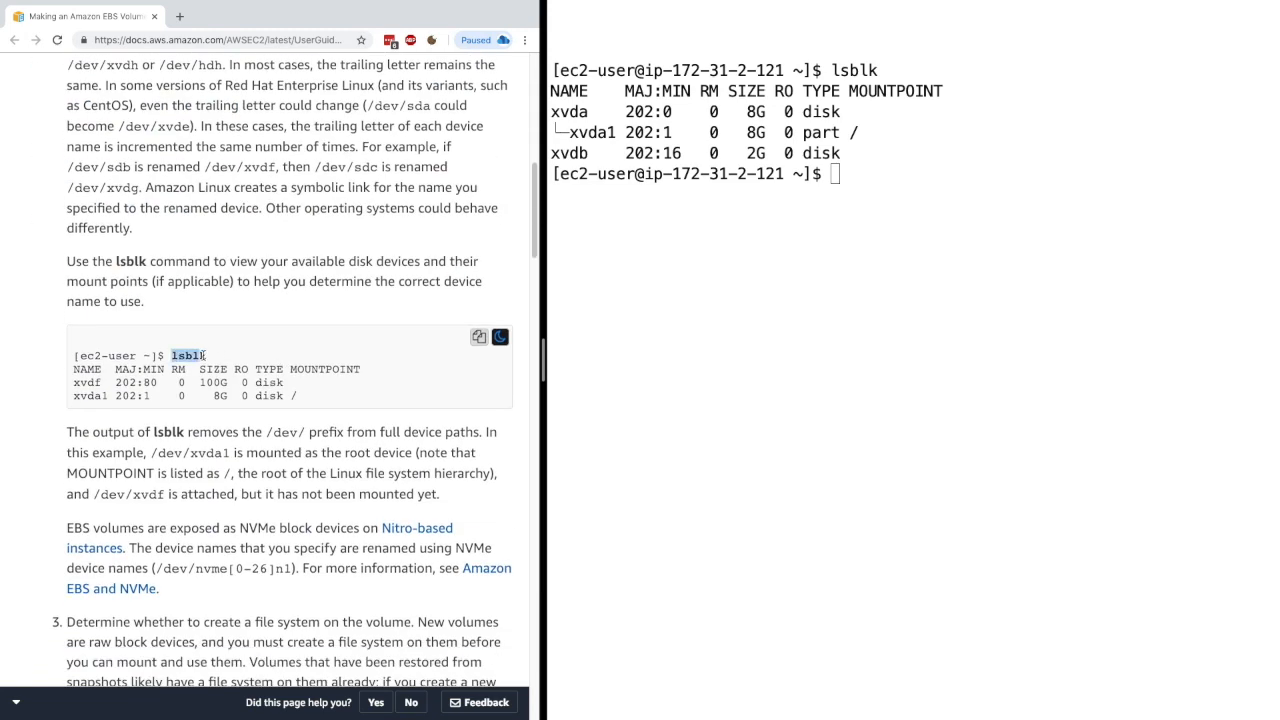
{"action": "left_click", "coordinate": [208, 357]}
Compare the xvdb device in the shell against the docs and return to the shell
{"action": "left_click", "coordinate": [835, 175]}
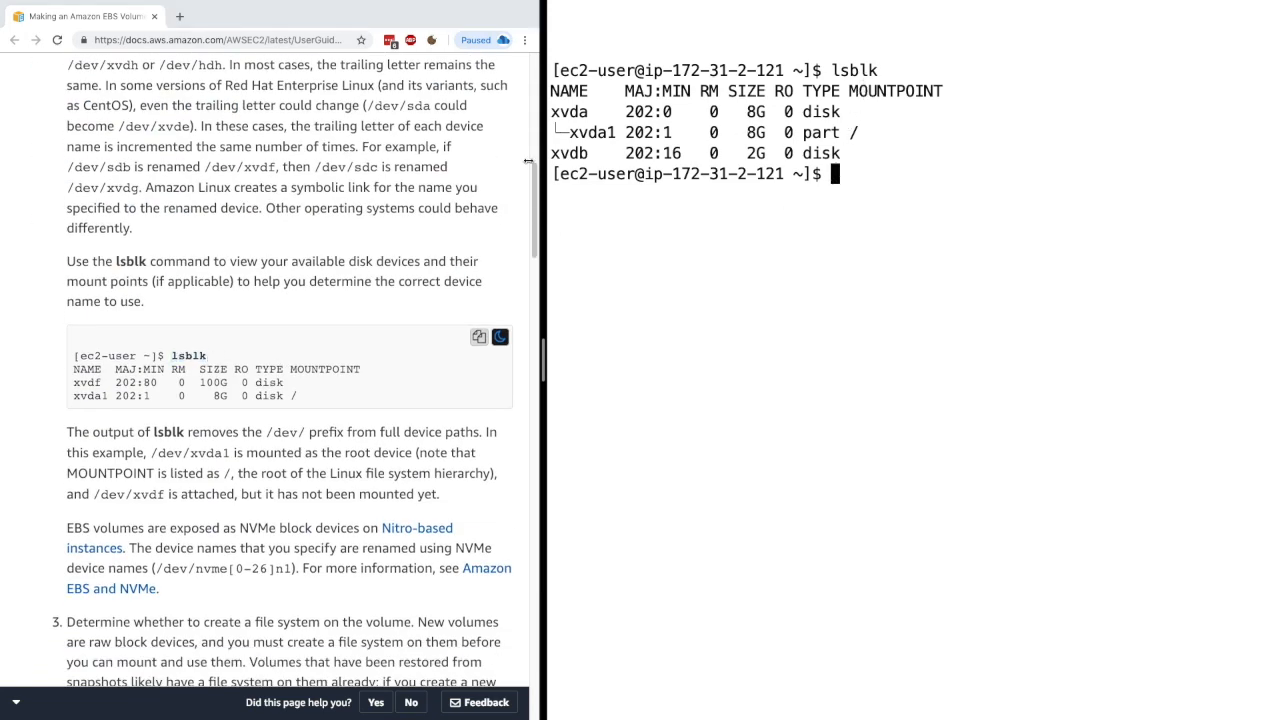
{"action": "left_click_drag", "start_coordinate": [551, 153], "coordinate": [860, 153]}
{"action": "left_click", "coordinate": [296, 437]}
{"action": "scroll", "coordinate": [296, 437], "scroll_direction": "down", "scroll_amount": 3}
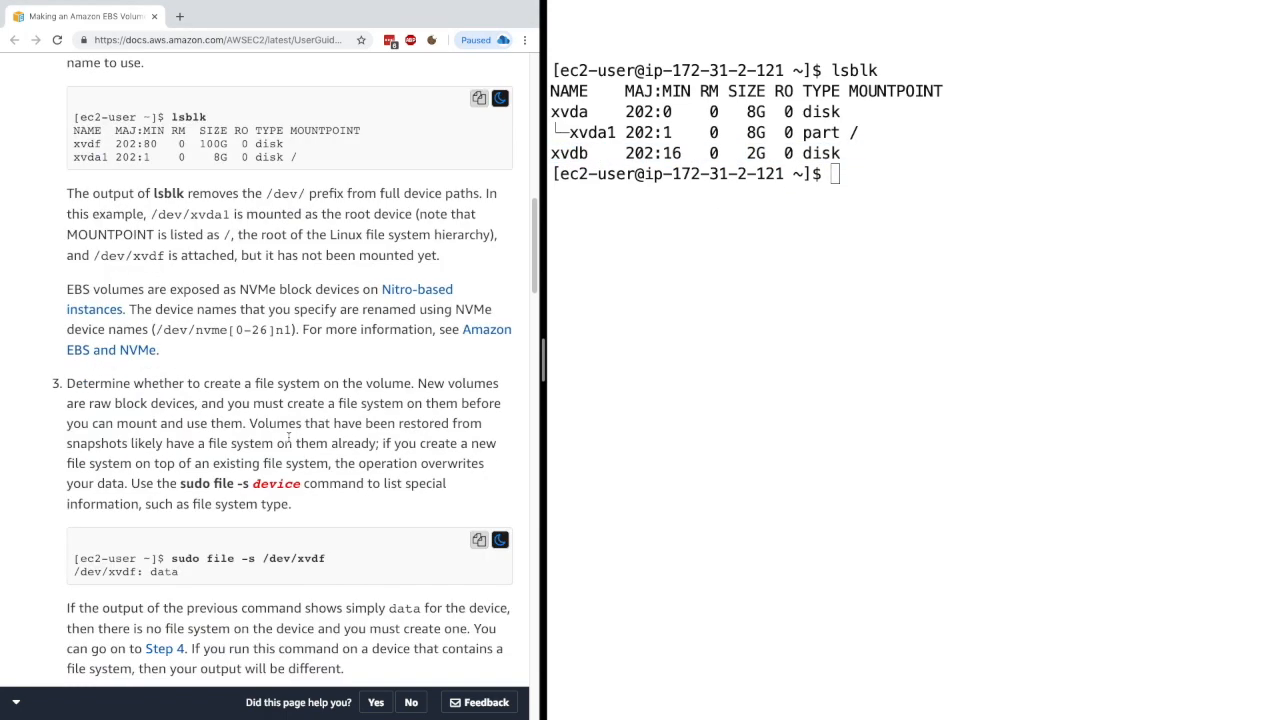
{"action": "scroll", "coordinate": [289, 437], "scroll_direction": "down", "scroll_amount": 1}
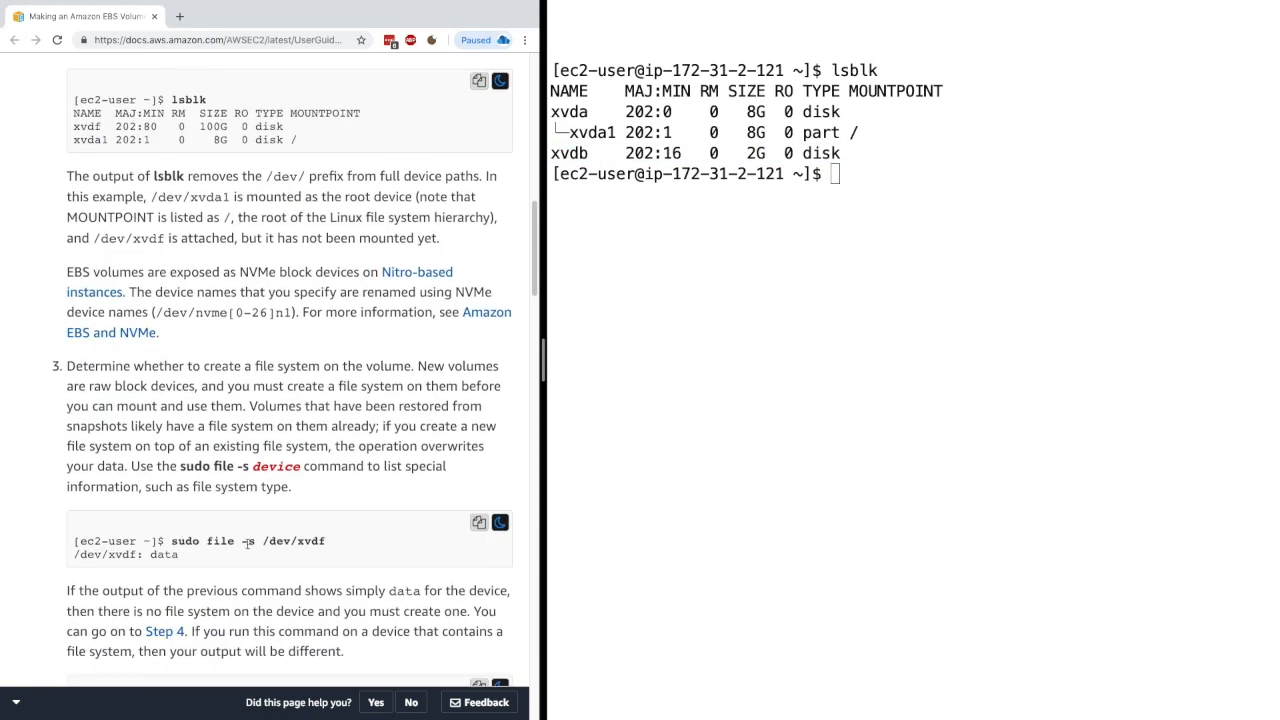
{"action": "left_click", "coordinate": [945, 332]}
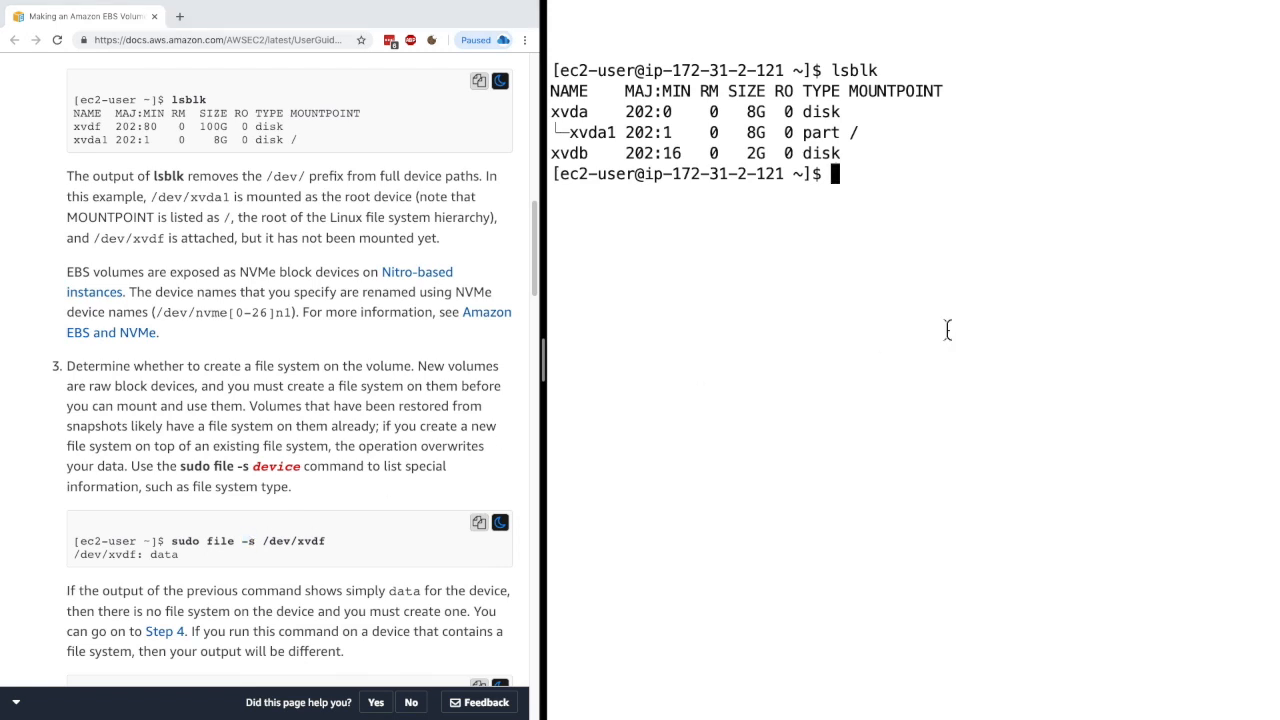
{"action": "type", "text": "sudo file -s /"}
{"action": "type", "text": "dev/x"}
{"action": "type", "text": "vdb"}
Run sudo file -s /dev/xvdb, which reports only data, meaning no file system exists
{"action": "key", "text": "Return"}
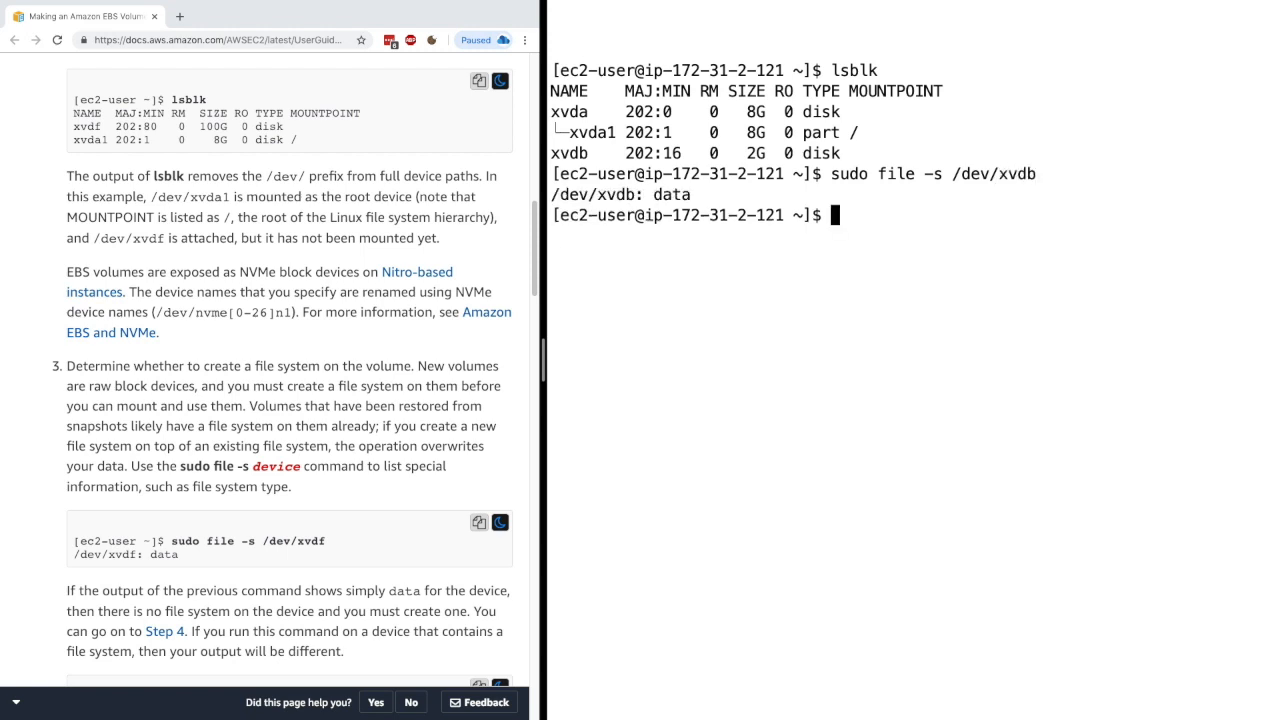
{"action": "double_click", "coordinate": [663, 200]}
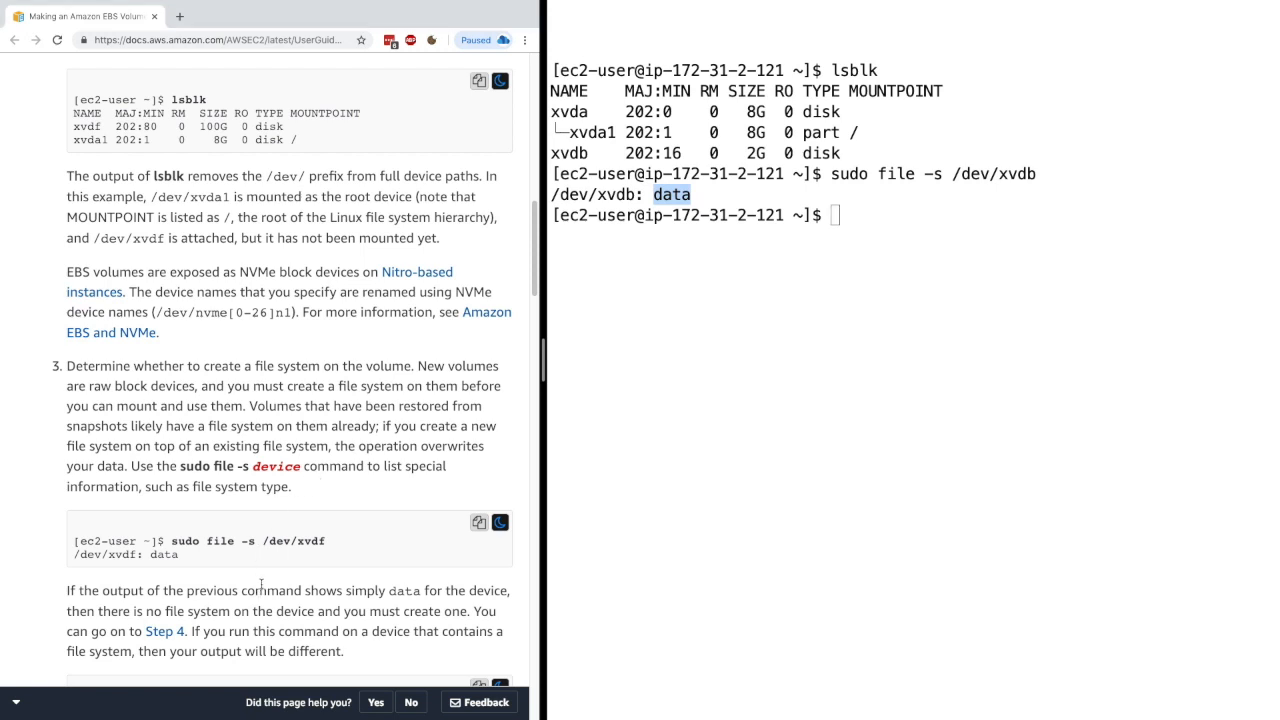
{"action": "scroll", "coordinate": [319, 572], "scroll_direction": "down", "scroll_amount": 1}
Review the docs explanation that a new volume needs an ext4 file system created on it
{"action": "left_click_drag", "start_coordinate": [103, 581], "coordinate": [473, 581]}
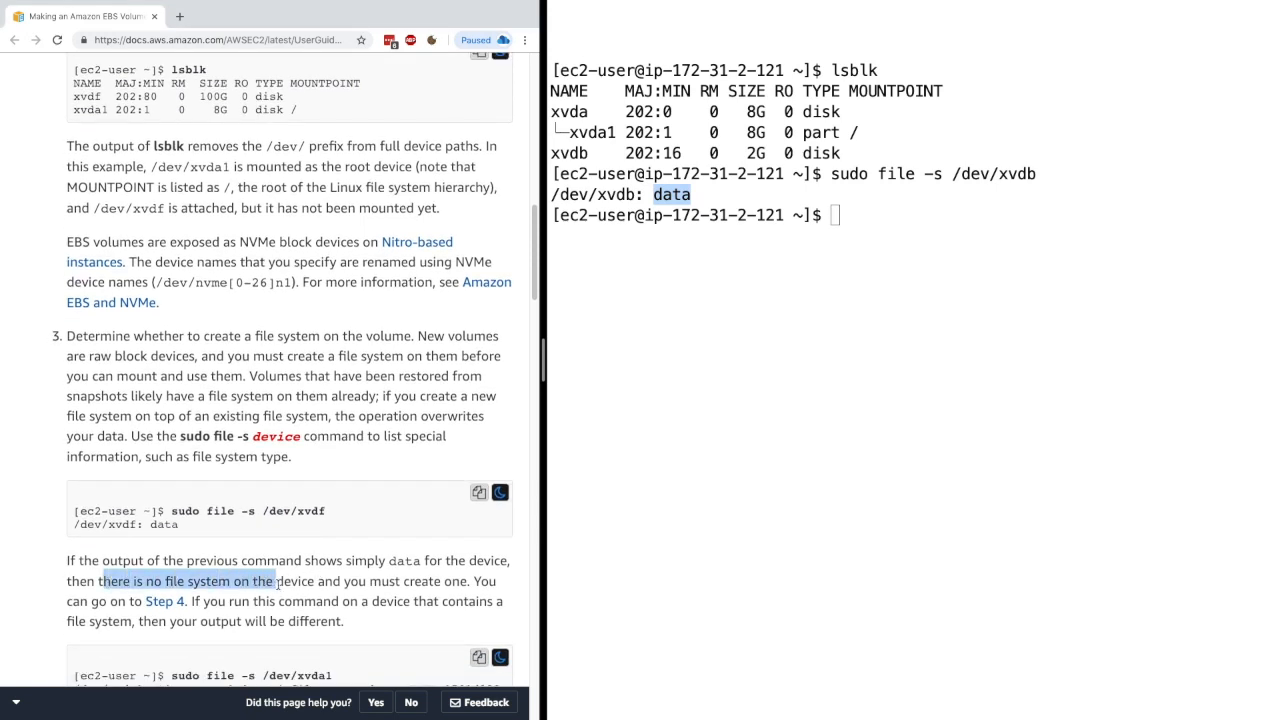
{"action": "scroll", "coordinate": [472, 584], "scroll_direction": "down", "scroll_amount": 1}
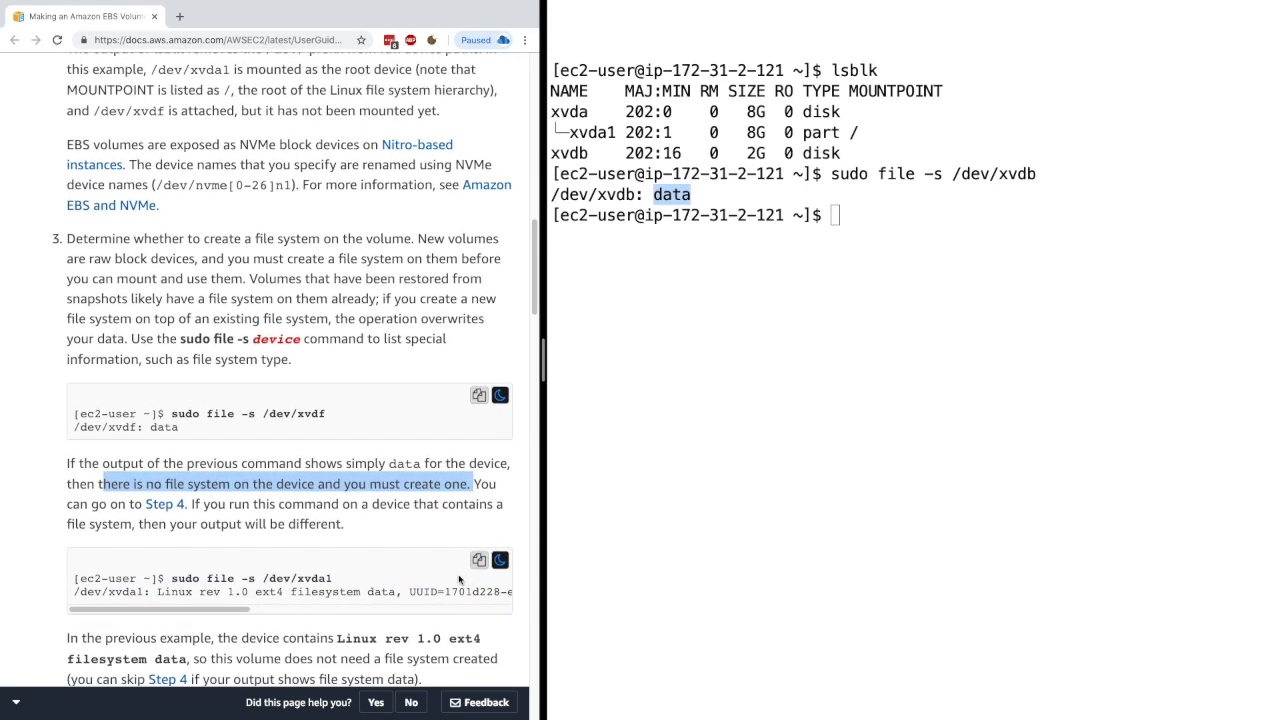
{"action": "scroll", "coordinate": [420, 560], "scroll_direction": "down", "scroll_amount": 1}
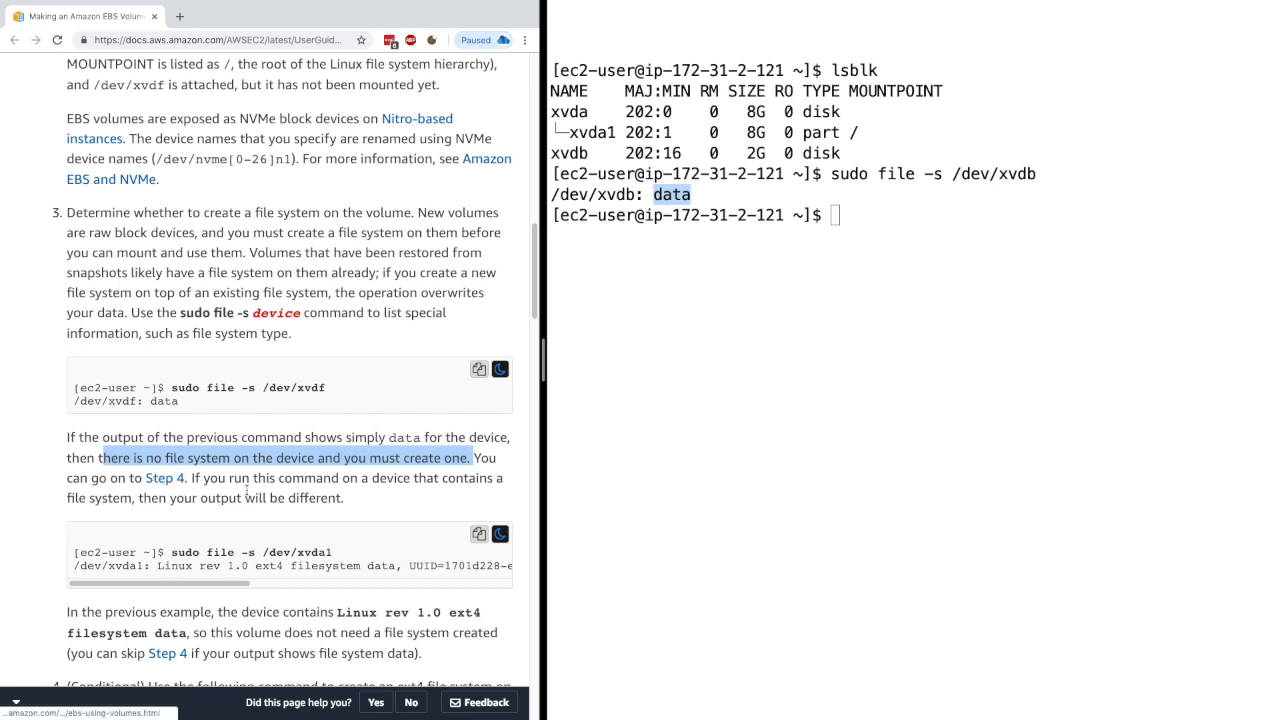
{"action": "scroll", "coordinate": [286, 488], "scroll_direction": "down", "scroll_amount": 1}
{"action": "scroll", "coordinate": [286, 488], "scroll_direction": "down", "scroll_amount": 1}
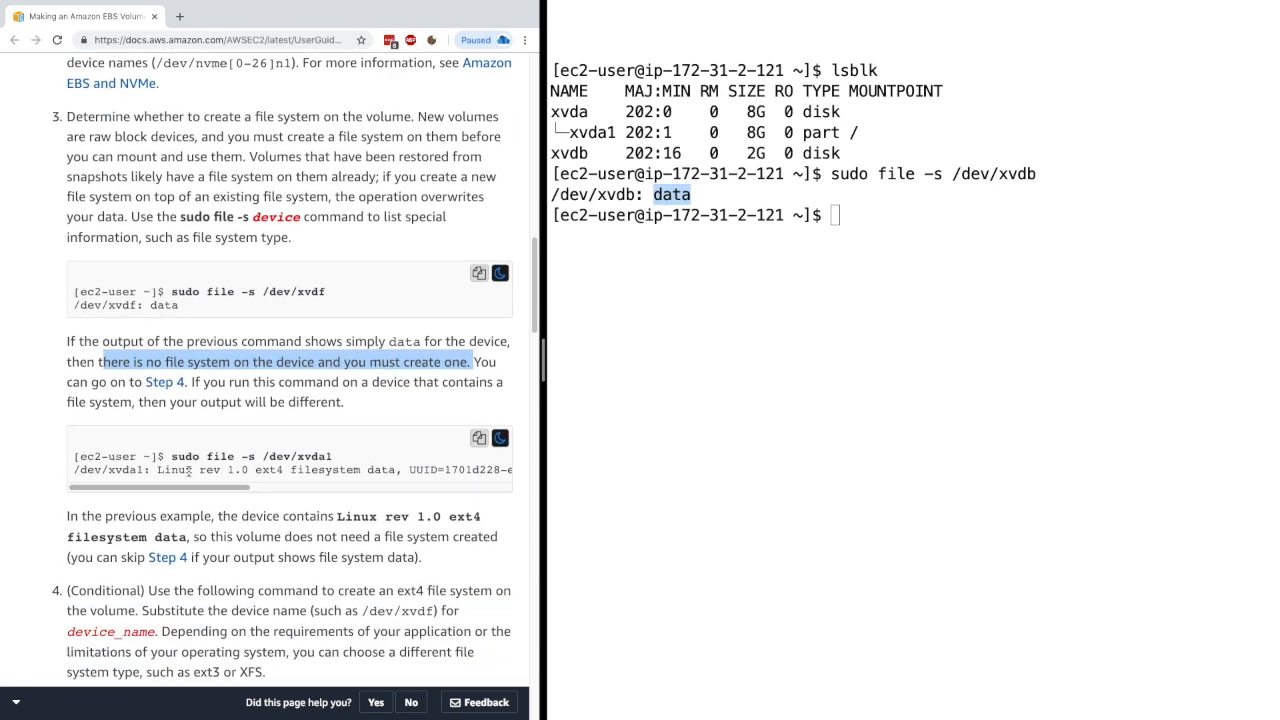
{"action": "left_click_drag", "start_coordinate": [163, 470], "coordinate": [456, 470]}
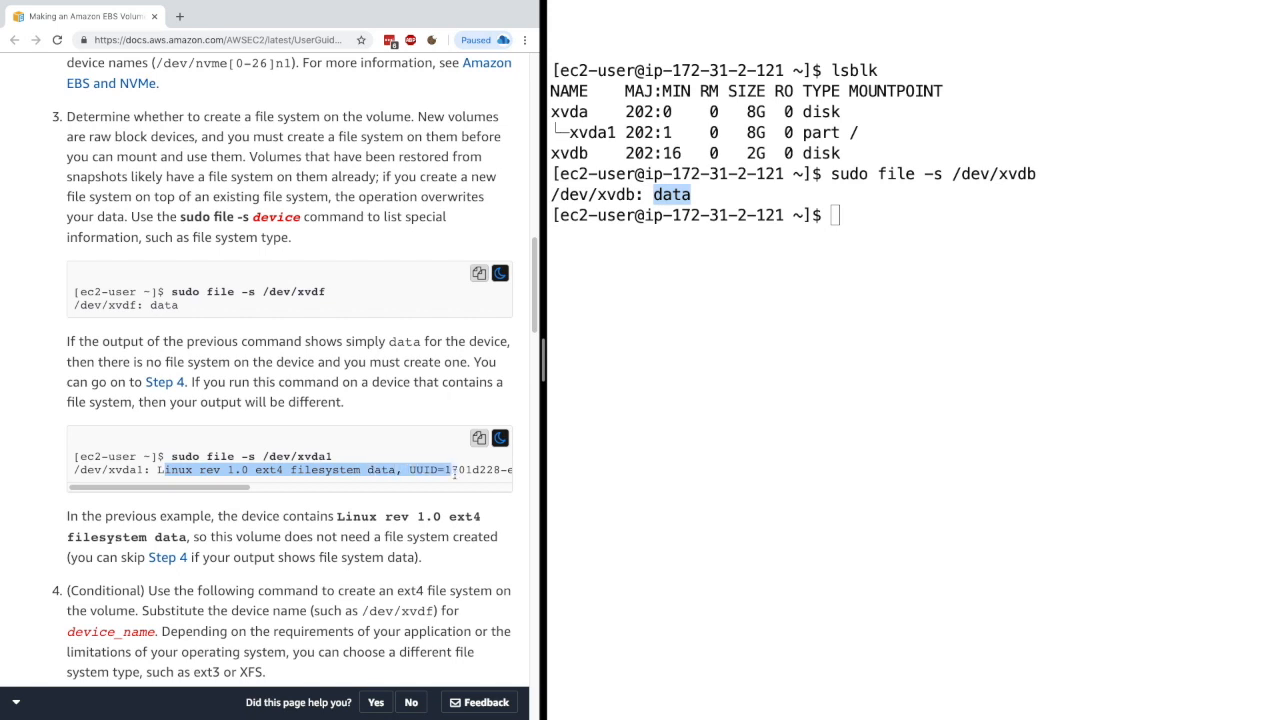
{"action": "left_click", "coordinate": [265, 511]}
{"action": "scroll", "coordinate": [203, 528], "scroll_direction": "down", "scroll_amount": 1}
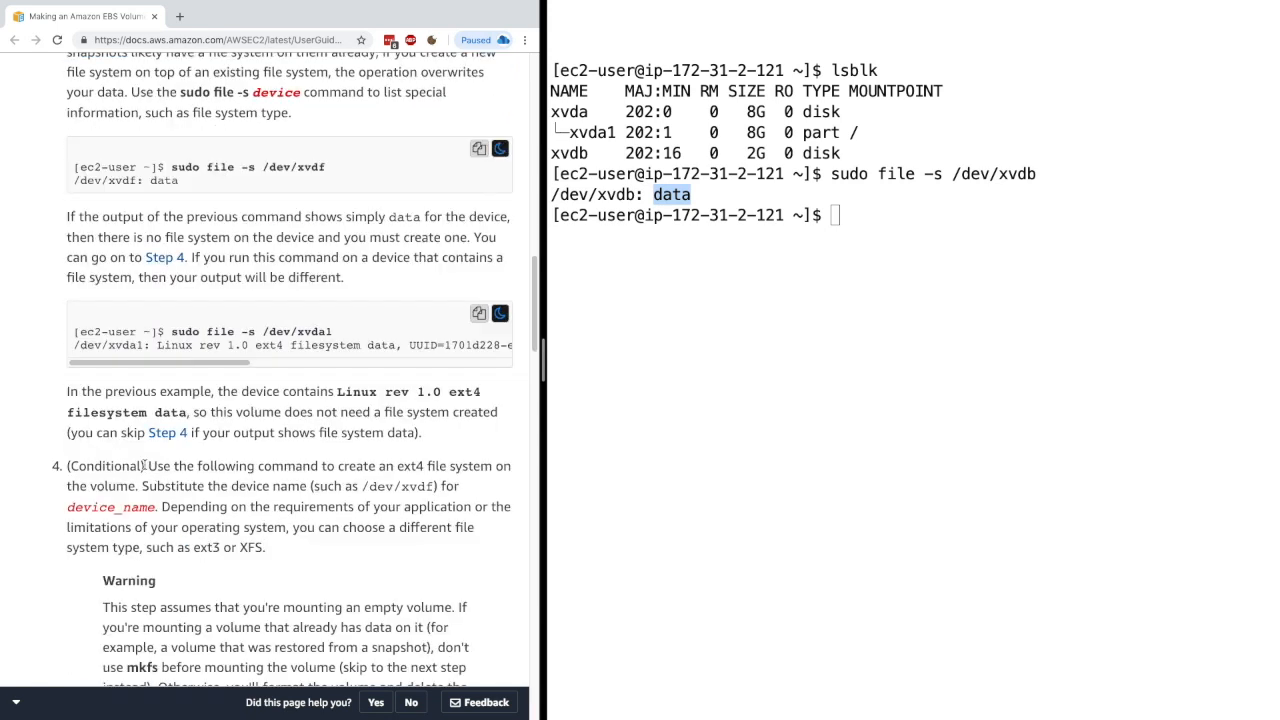
{"action": "left_click_drag", "start_coordinate": [146, 465], "coordinate": [256, 485]}
{"action": "left_click", "coordinate": [406, 462]}
{"action": "left_click_drag", "start_coordinate": [398, 466], "coordinate": [403, 467]}
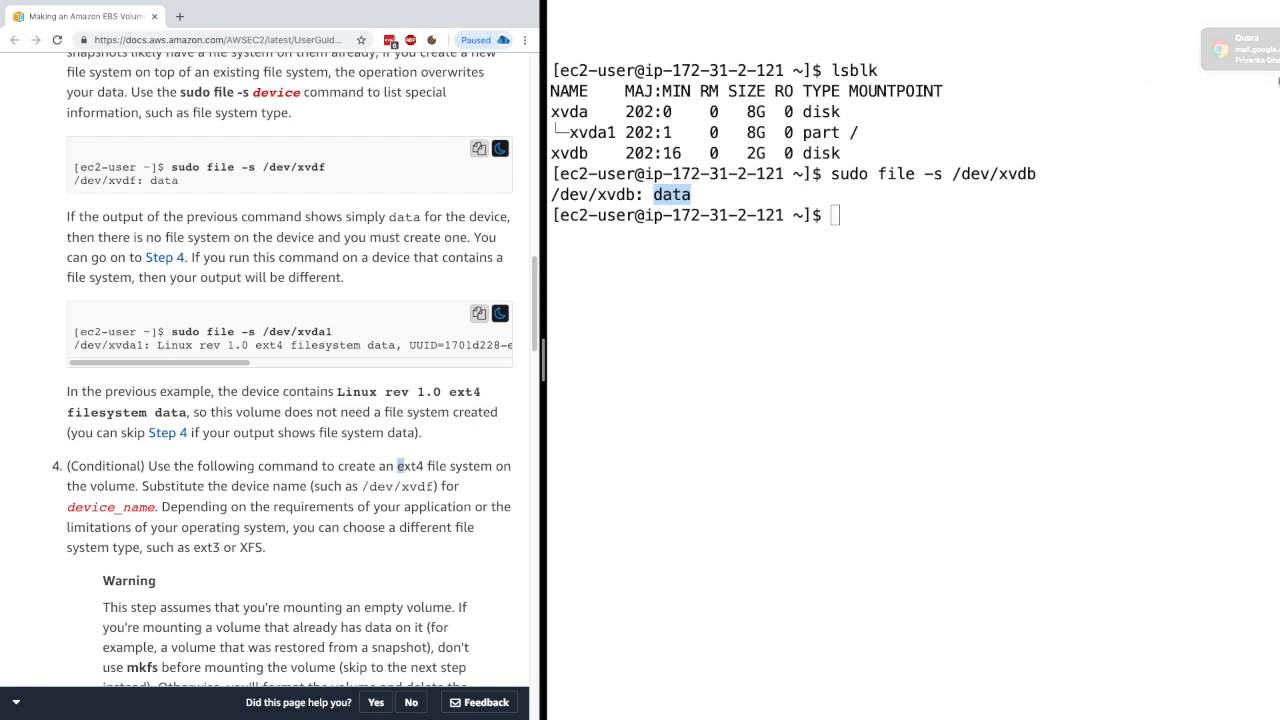
{"action": "left_click_drag", "start_coordinate": [398, 466], "coordinate": [479, 467]}
{"action": "left_click", "coordinate": [218, 492]}
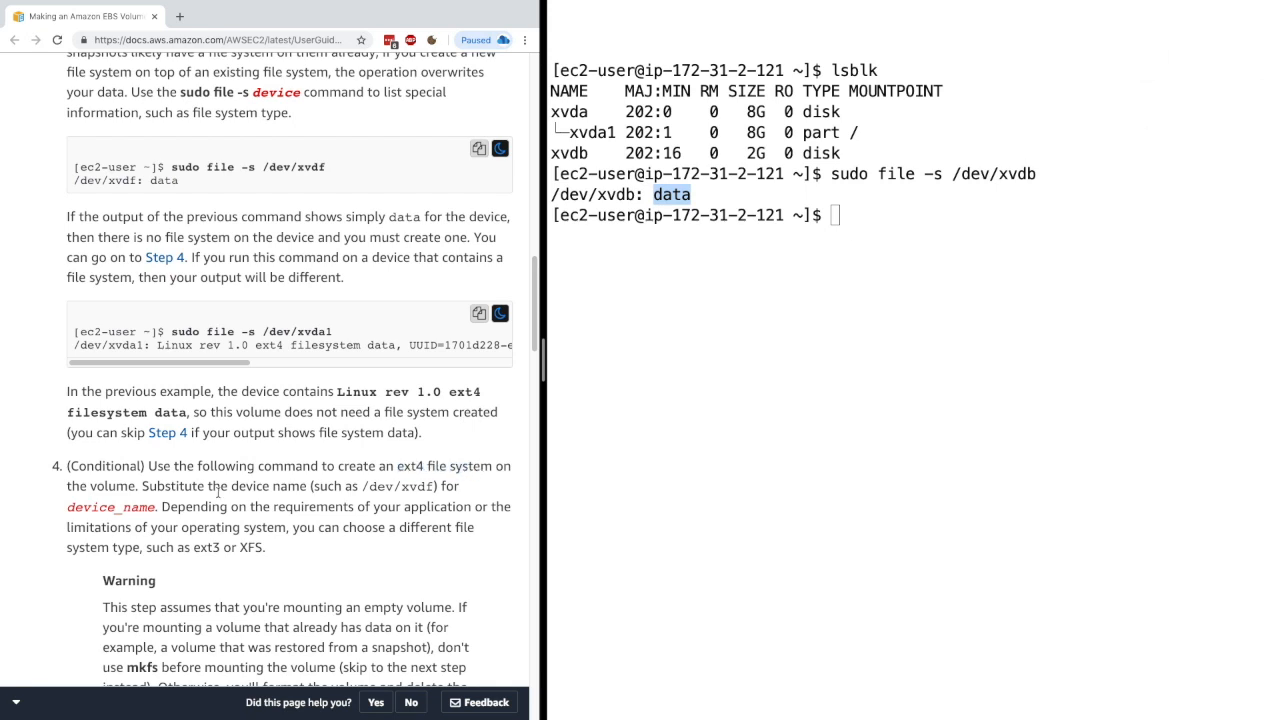
{"action": "scroll", "coordinate": [301, 482], "scroll_direction": "down", "scroll_amount": 2}
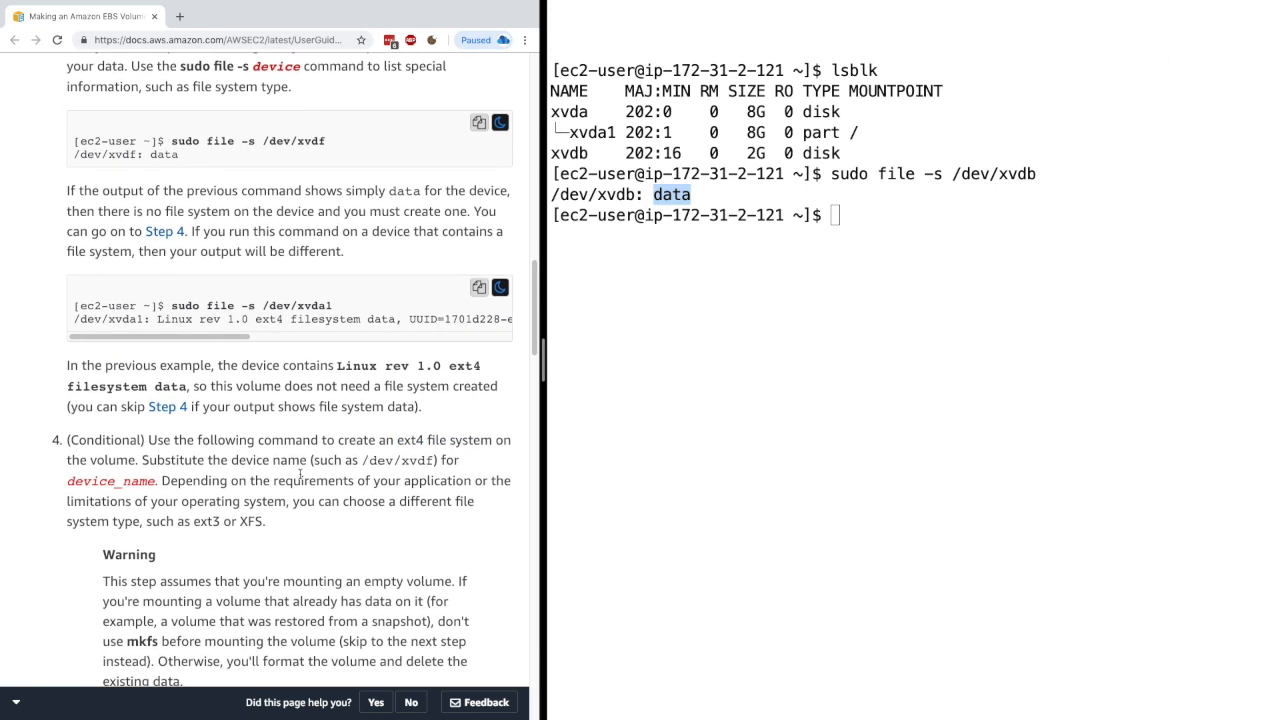
{"action": "scroll", "coordinate": [301, 482], "scroll_direction": "down", "scroll_amount": 2}
{"action": "scroll", "coordinate": [295, 475], "scroll_direction": "down", "scroll_amount": 2}
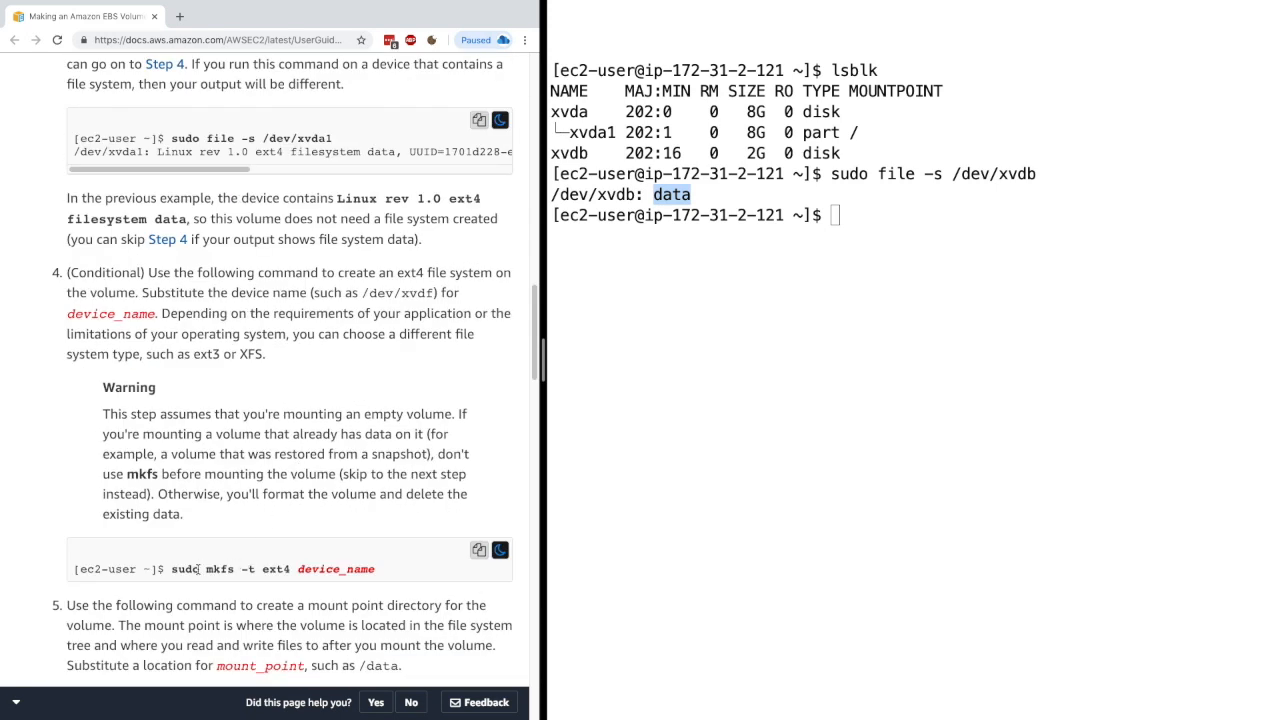
Review the mkfs -t ext4 device_name example command and return to the shell
{"action": "left_click_drag", "start_coordinate": [208, 569], "coordinate": [290, 569]}
{"action": "double_click", "coordinate": [328, 569]}
{"action": "left_click", "coordinate": [328, 569]}
{"action": "scroll", "coordinate": [330, 565], "scroll_direction": "down", "scroll_amount": 2}
{"action": "scroll", "coordinate": [335, 540], "scroll_direction": "down", "scroll_amount": 2}
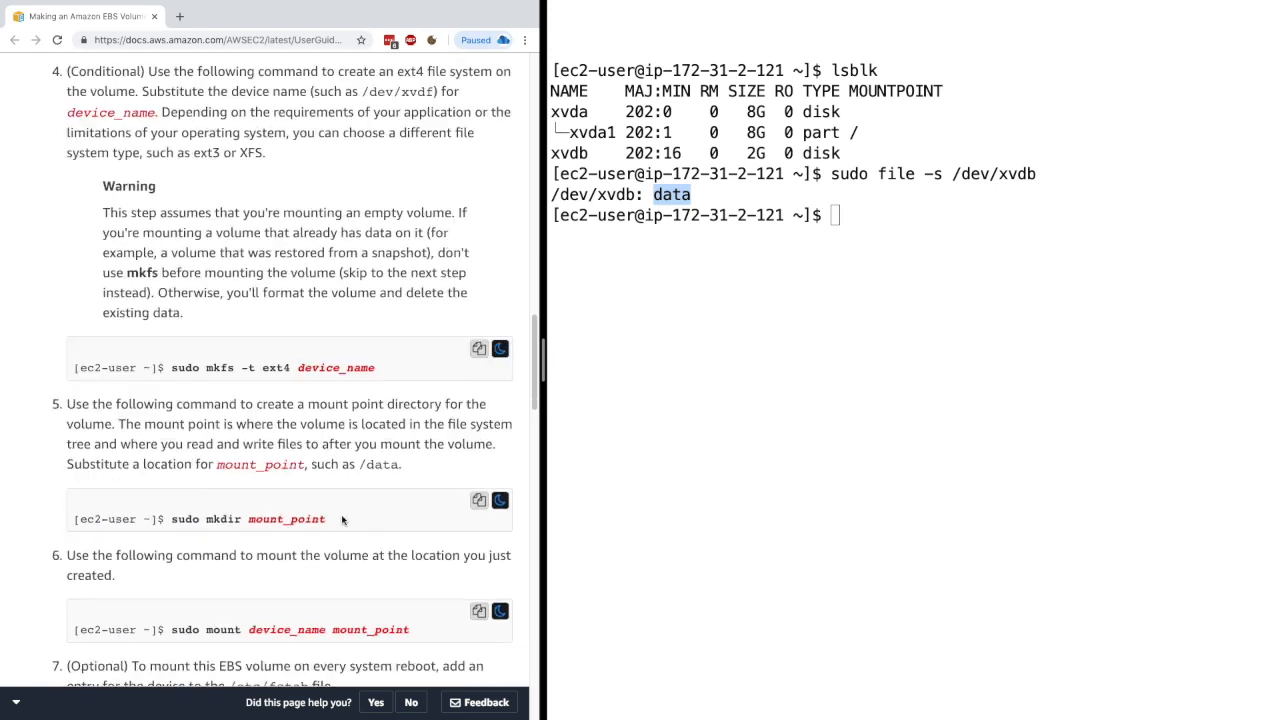
{"action": "scroll", "coordinate": [341, 520], "scroll_direction": "down", "scroll_amount": 1}
{"action": "left_click", "coordinate": [757, 319]}
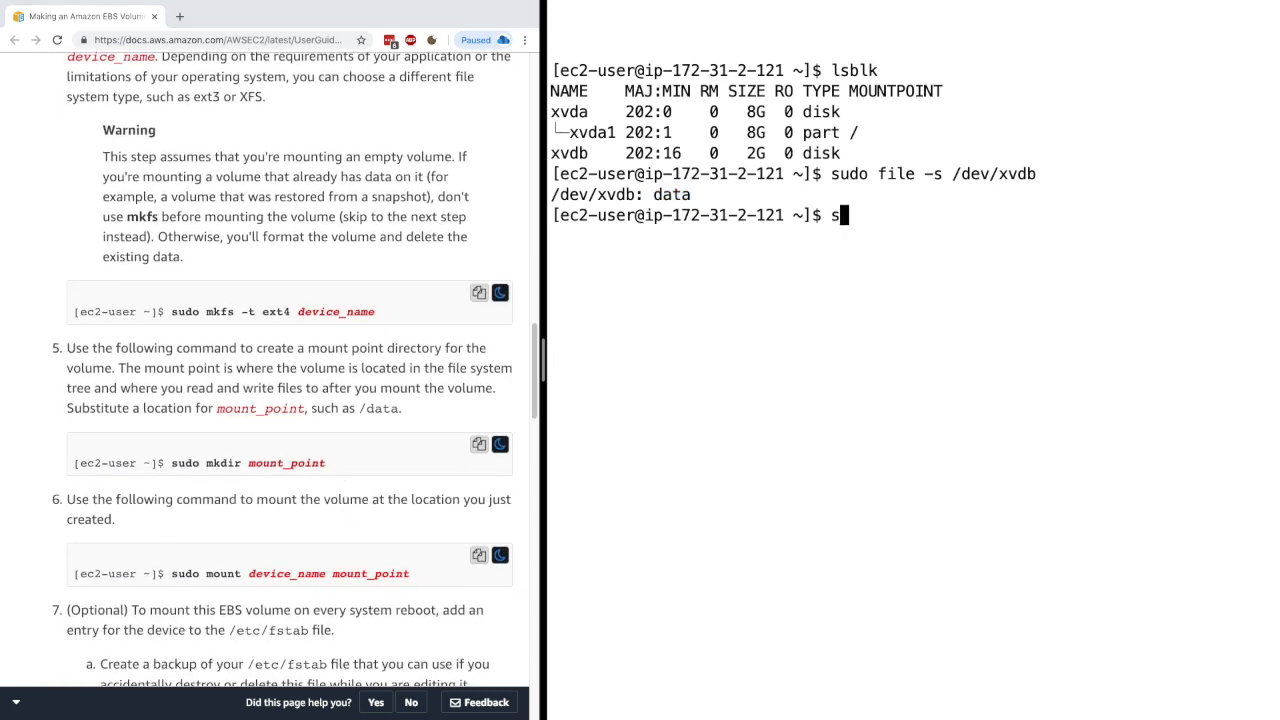
{"action": "type", "text": "sudo mk"}
Run sudo mkfs -t ext4 /dev/xvdb to format the 2G volume as ext4
{"action": "key", "text": "BackSpace"}
{"action": "key", "text": "BackSpace"}
{"action": "type", "text": "mk"}
{"action": "type", "text": "fs -t ext"}
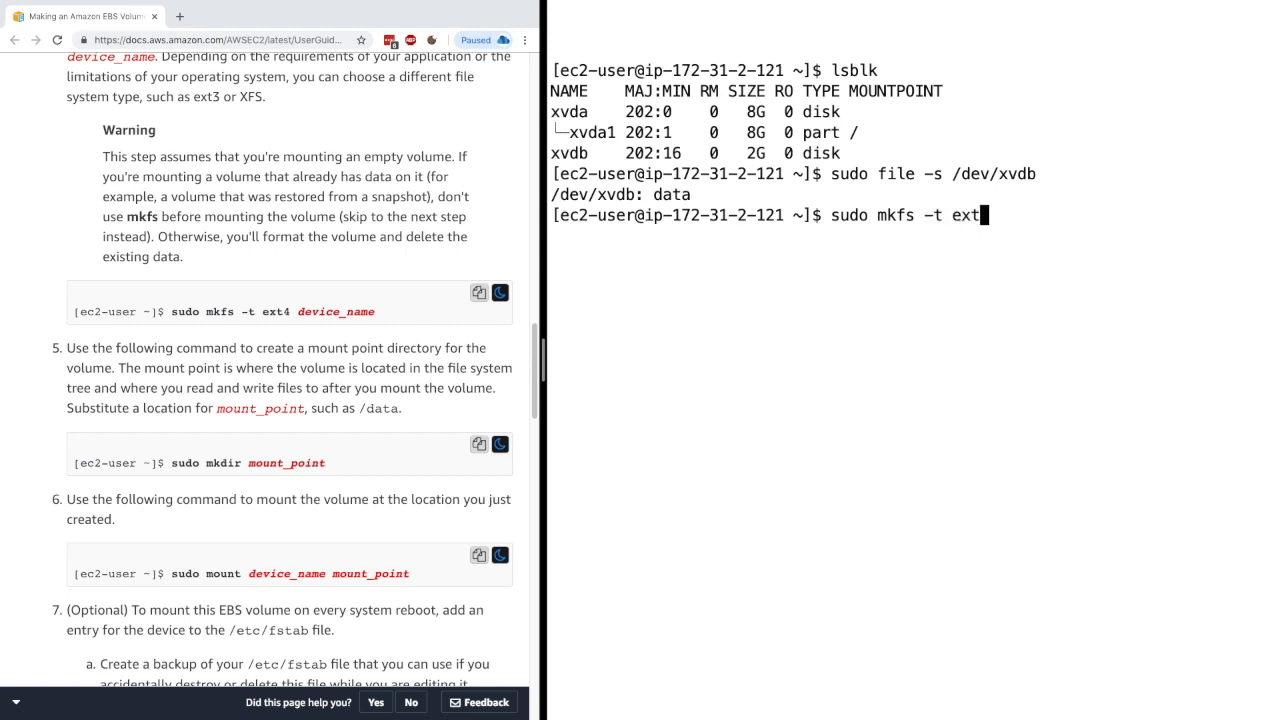
{"action": "type", "text": "4 "}
{"action": "type", "text": "/dev/xvdb"}
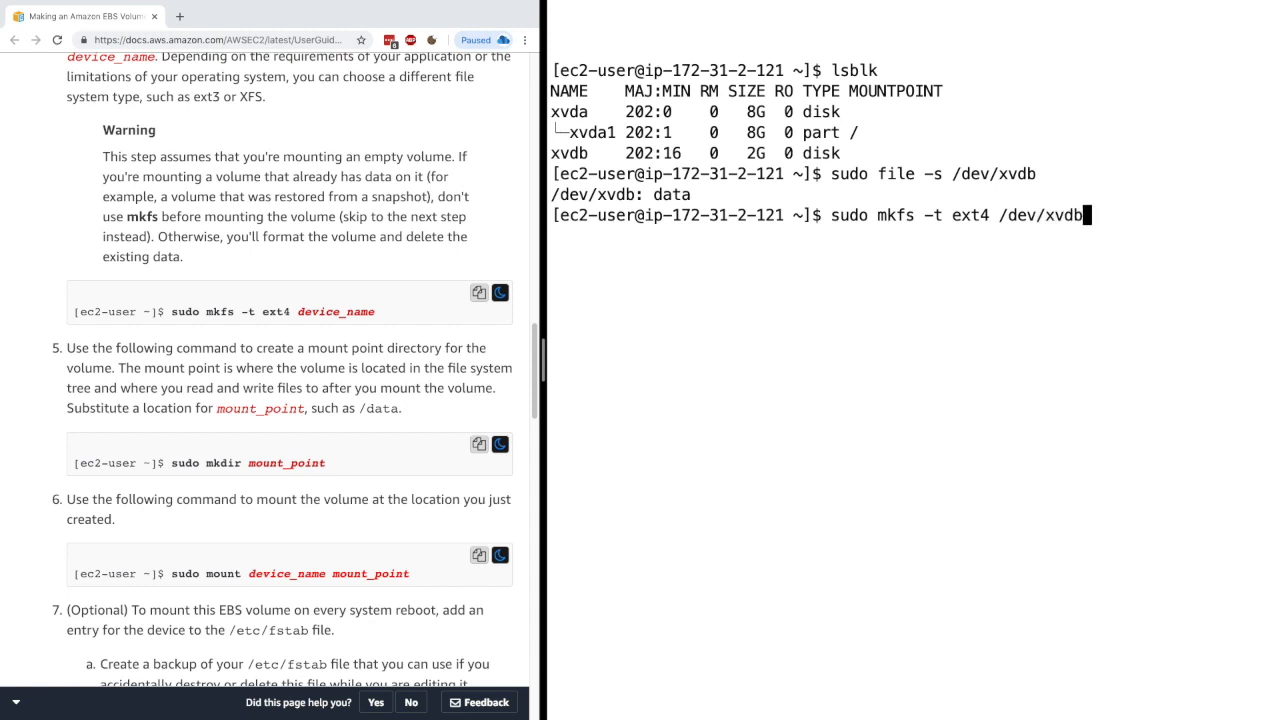
{"action": "key", "text": "Return"}
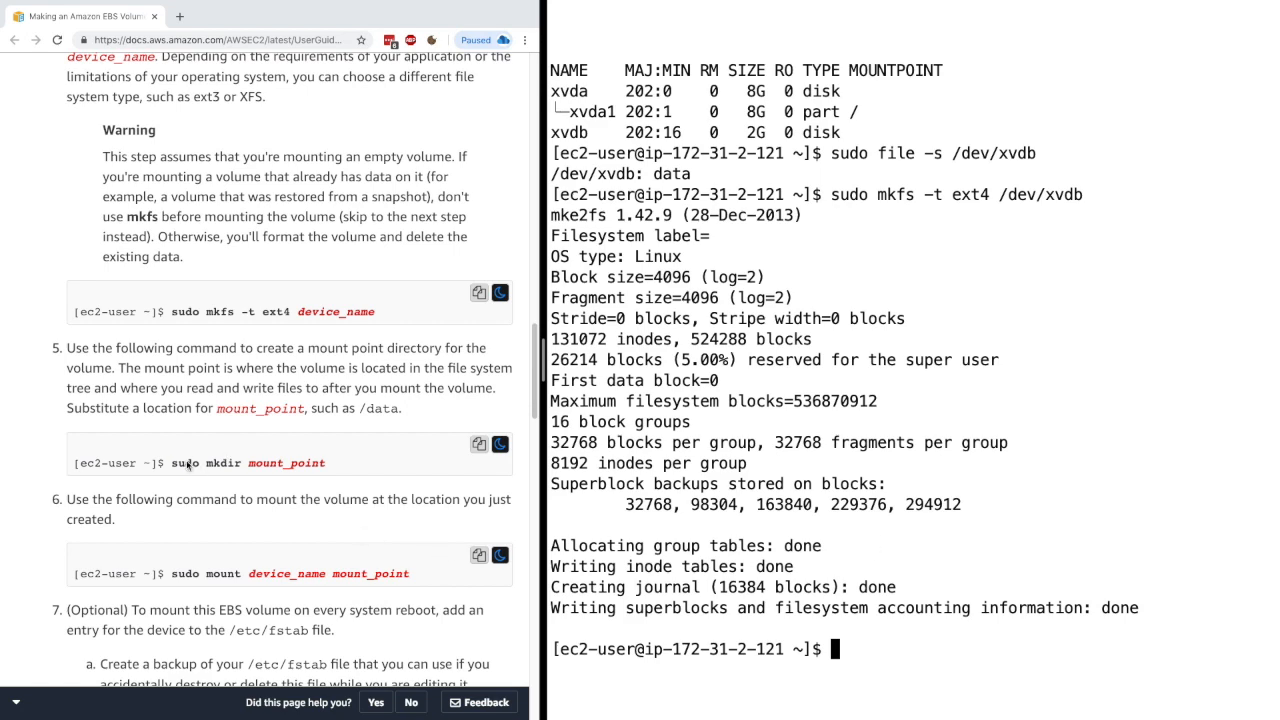
{"action": "scroll", "coordinate": [320, 460], "scroll_direction": "down", "scroll_amount": 1}
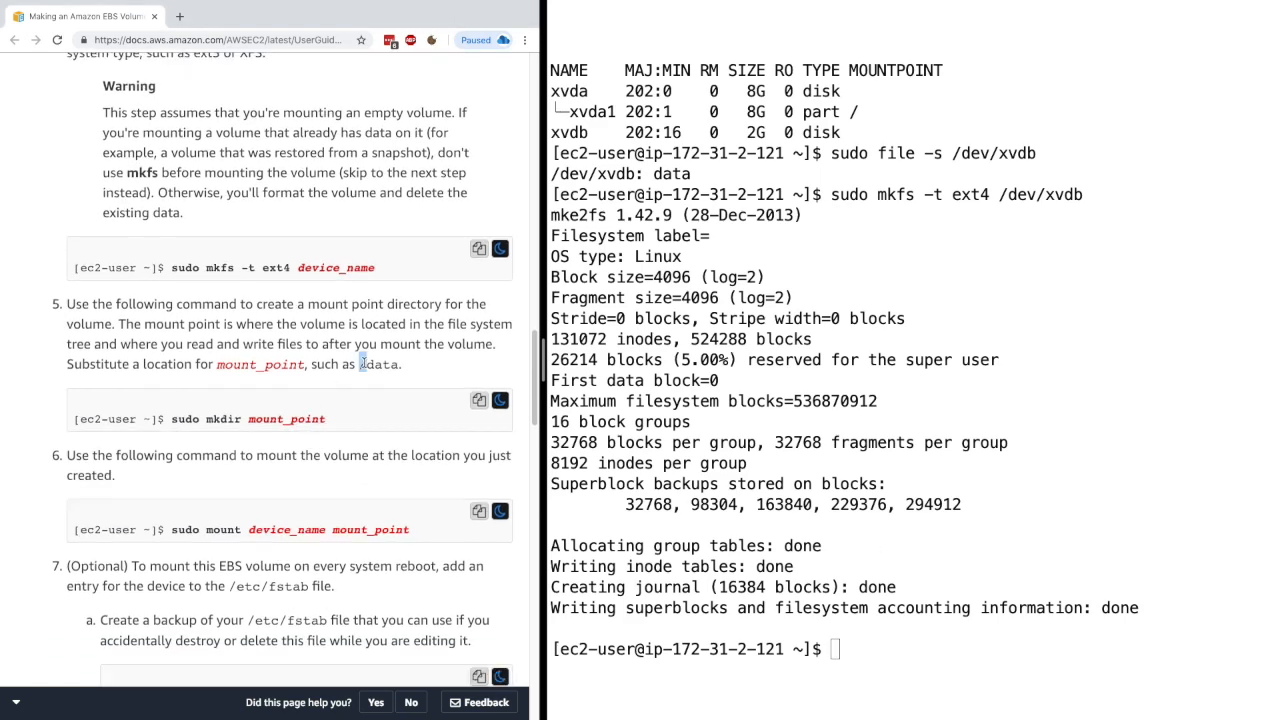
{"action": "left_click_drag", "start_coordinate": [362, 363], "coordinate": [400, 364]}
Create the /data directory and mount /dev/xvdb there with sudo mount
{"action": "left_click", "coordinate": [400, 370]}
{"action": "scroll", "coordinate": [400, 380], "scroll_direction": "down", "scroll_amount": 1}
{"action": "left_click", "coordinate": [795, 438]}
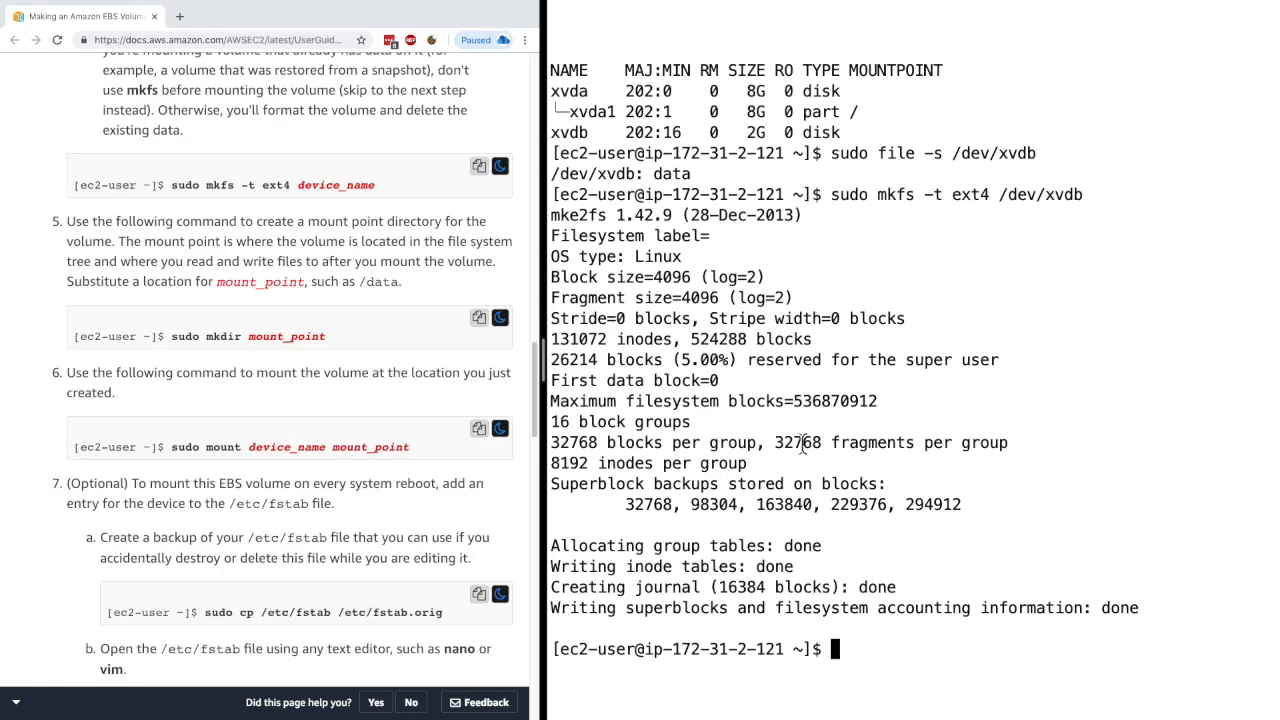
{"action": "type", "text": "sudo m"}
{"action": "key", "text": "ctrl+l"}
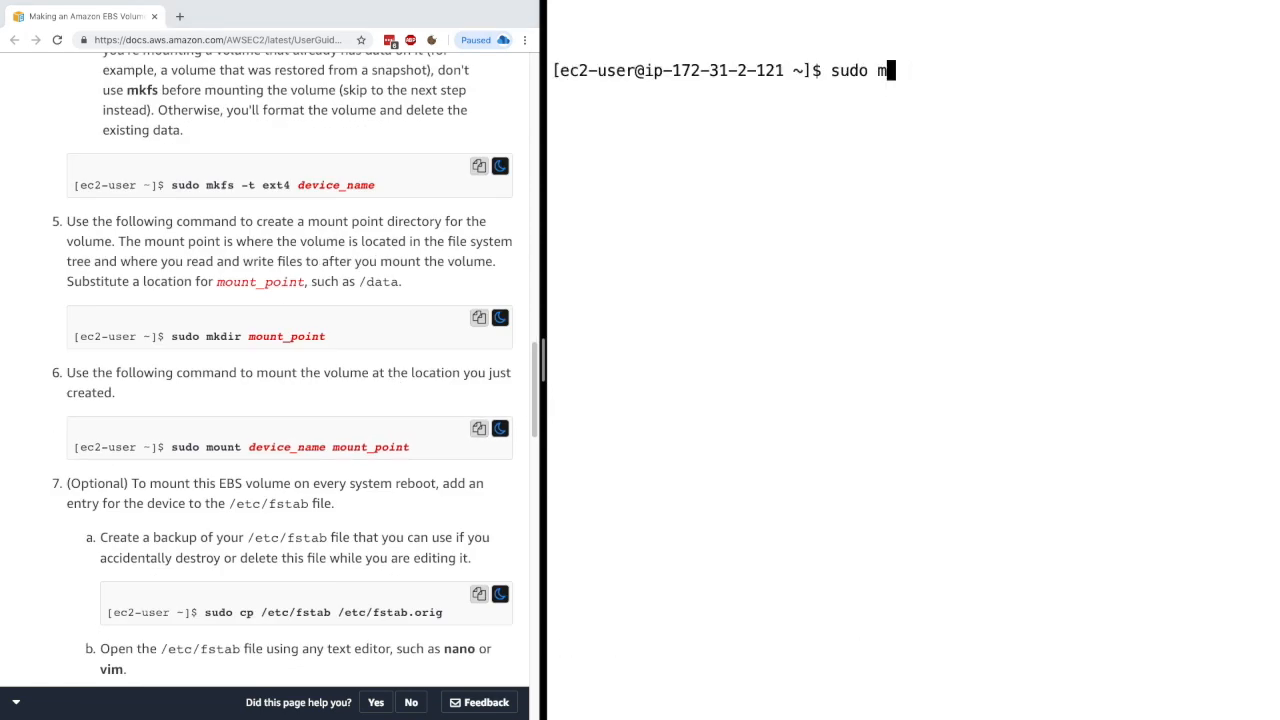
{"action": "type", "text": "kdir /data"}
{"action": "key", "text": "Return"}
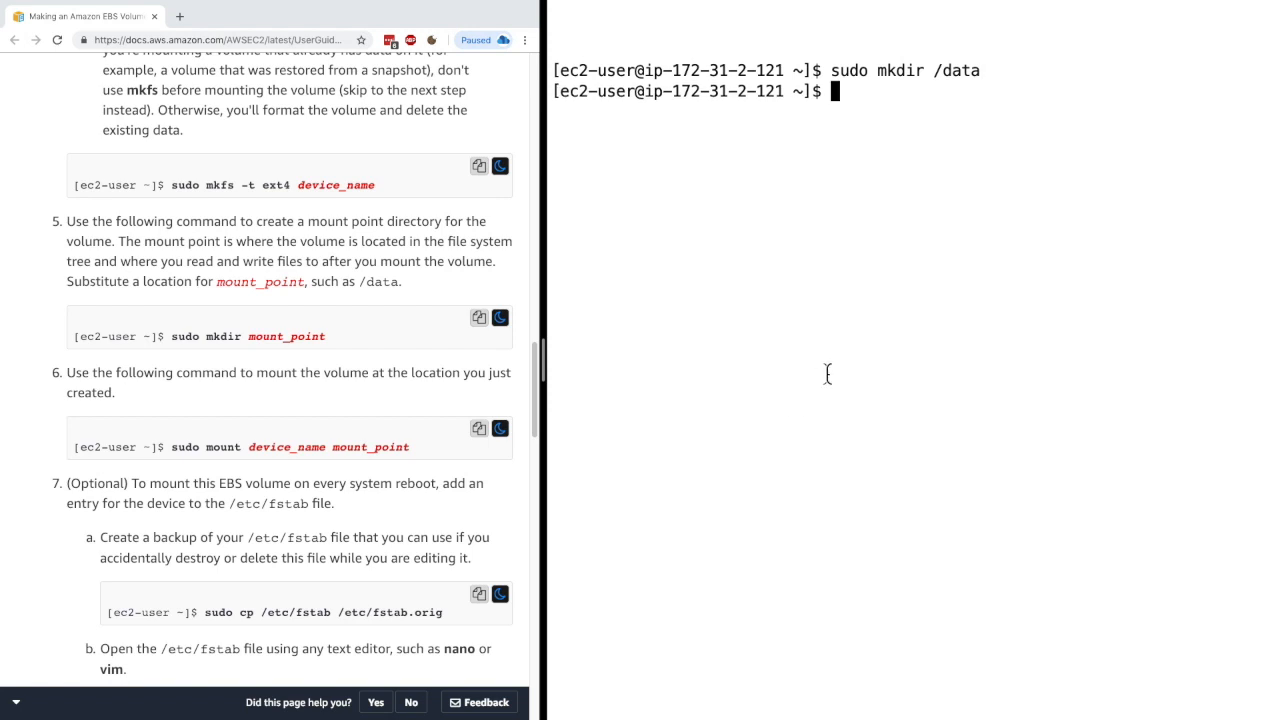
{"action": "type", "text": "sudo mount "}
{"action": "type", "text": "/dev/"}
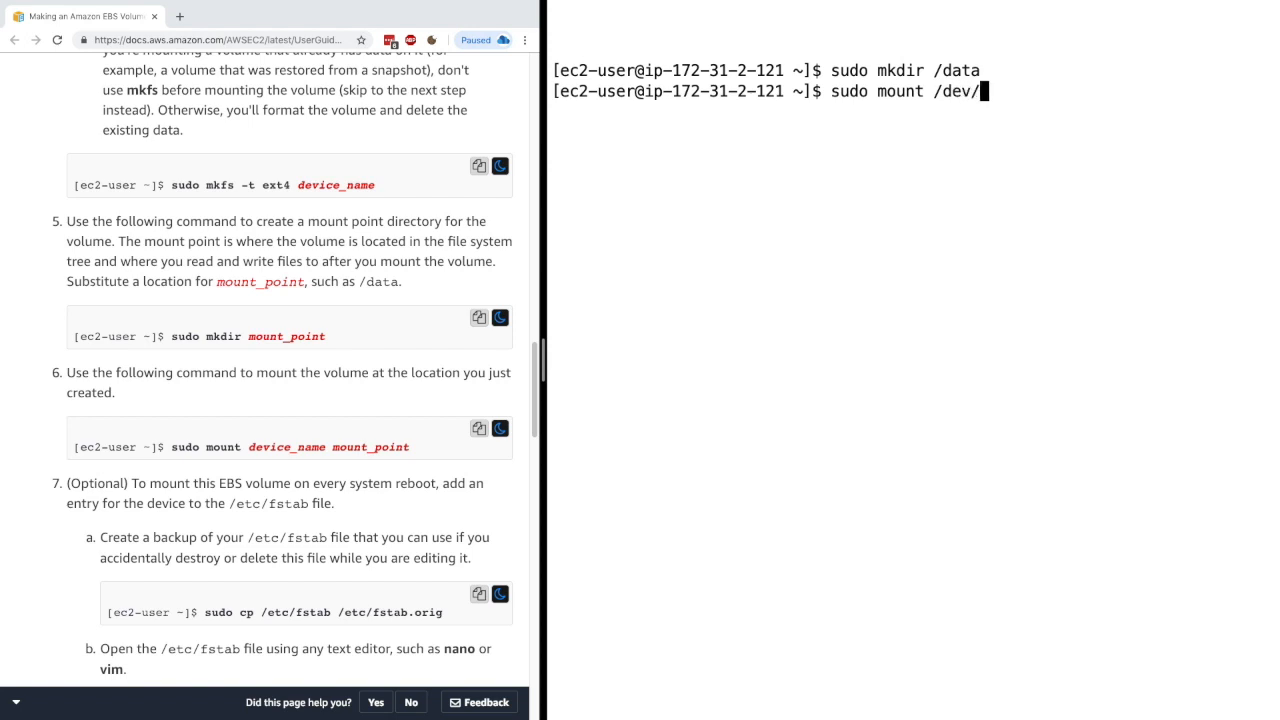
{"action": "type", "text": "xvdb /dat"}
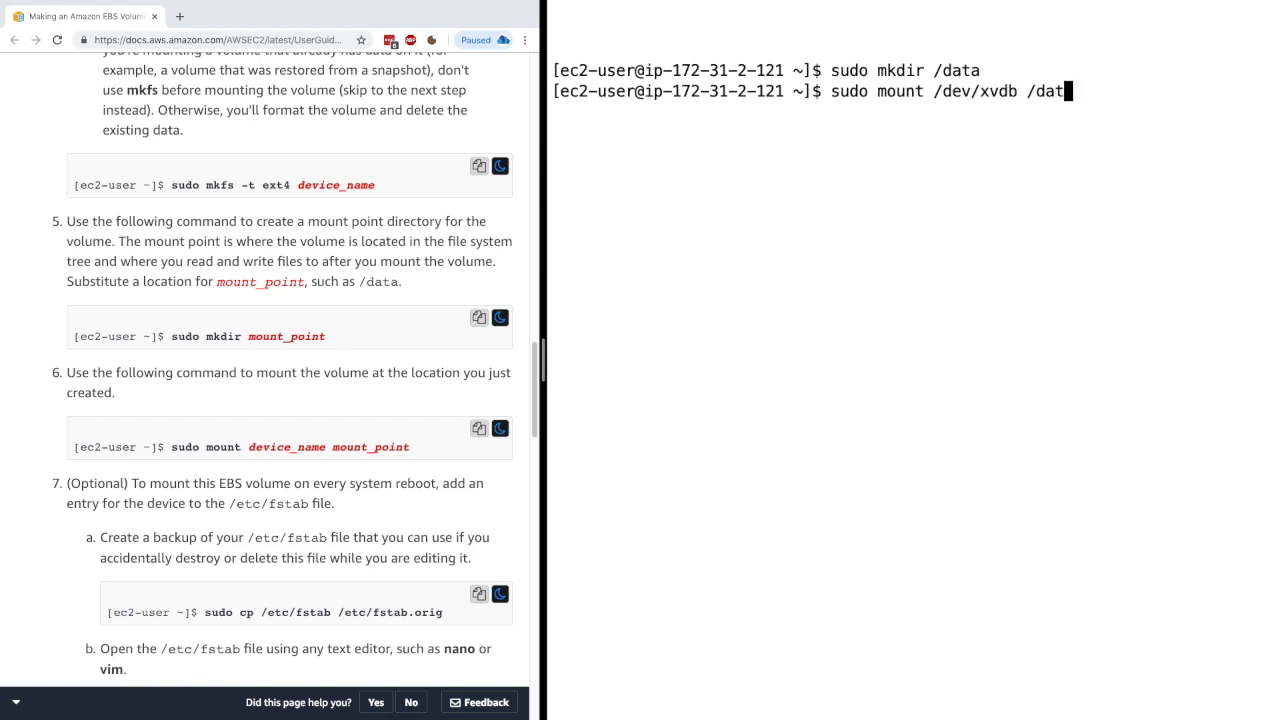
{"action": "type", "text": "a"}
{"action": "key", "text": "Return"}
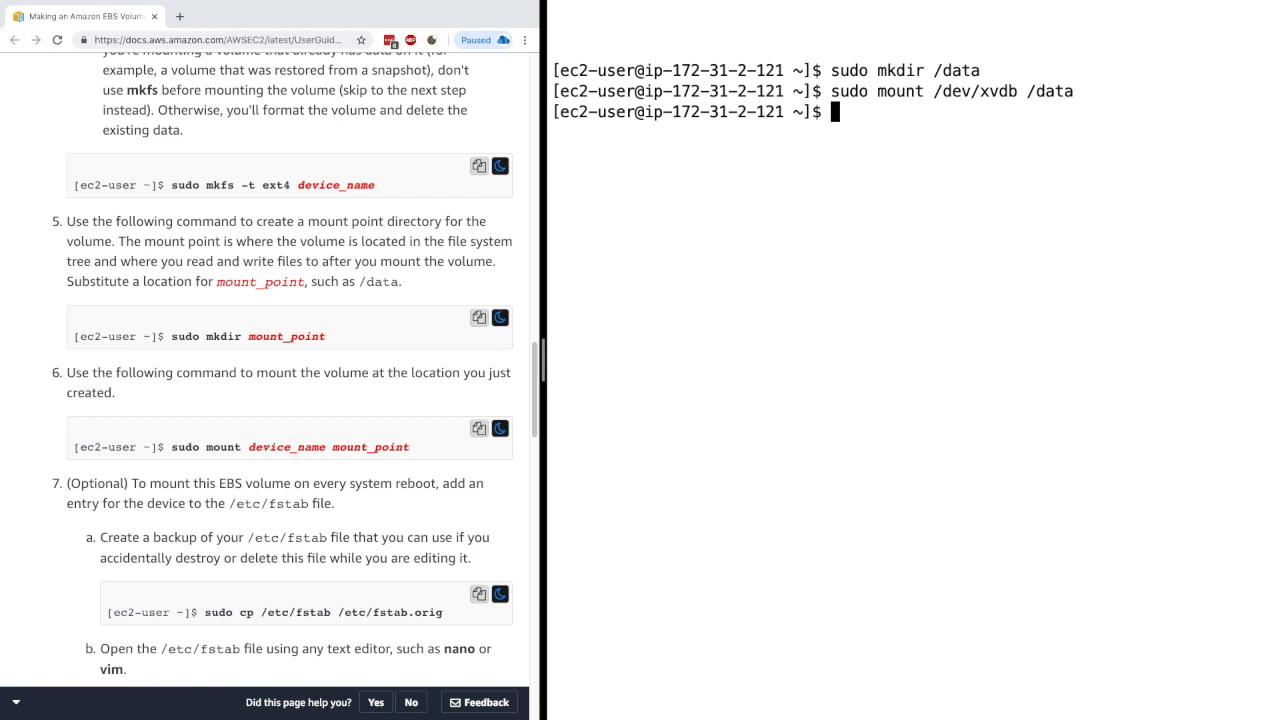
{"action": "type", "text": "lsblk"}
Run lsblk and confirm xvdb shows /data as its mount point
{"action": "key", "text": "Return"}
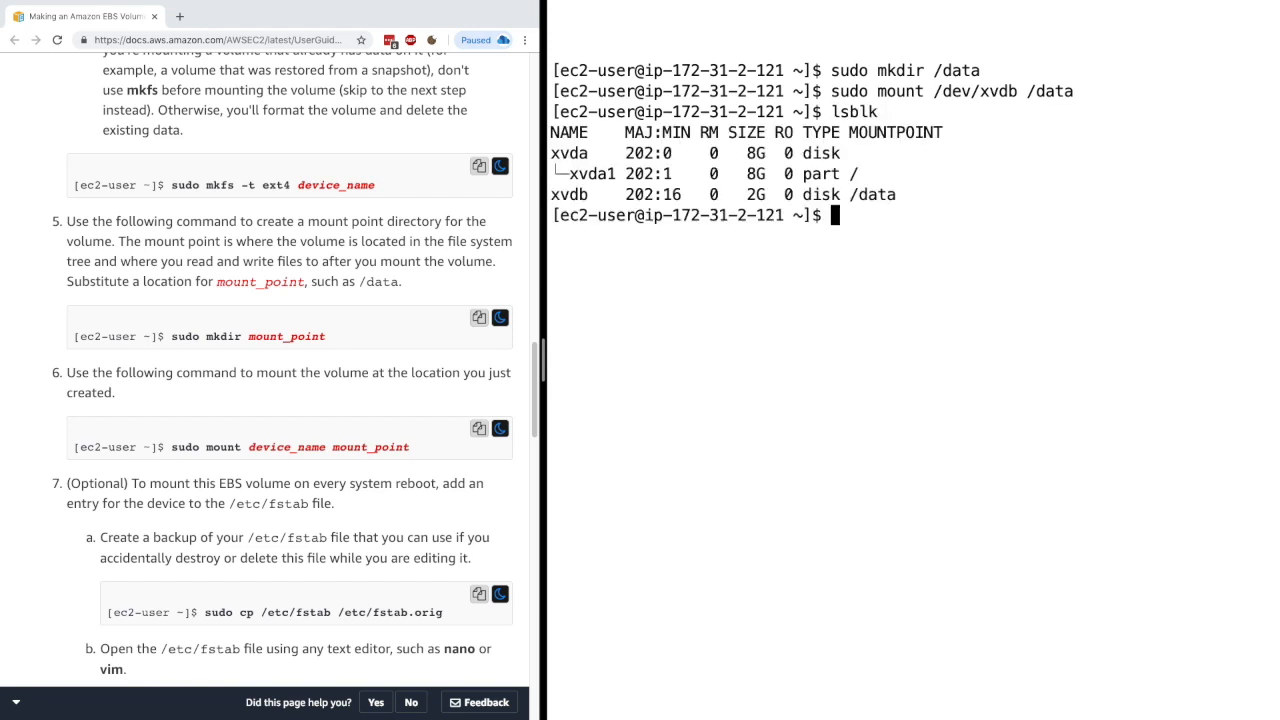
{"action": "double_click", "coordinate": [570, 195]}
{"action": "left_click_drag", "start_coordinate": [850, 195], "coordinate": [898, 197]}
{"action": "left_click", "coordinate": [898, 200]}
{"action": "type", "text": "cd data"}
Enter /data, create an empty Hello.txt with sudo touch and confirm it in ls
{"action": "key", "text": "Return"}
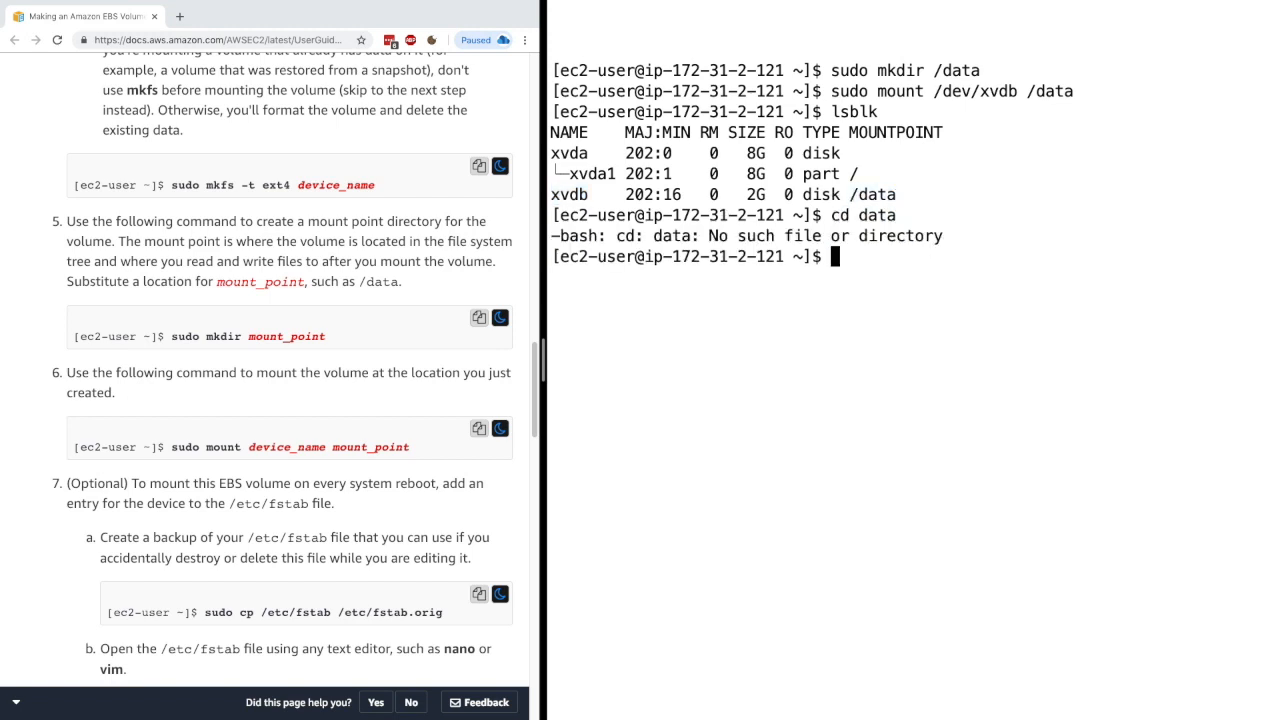
{"action": "type", "text": "cd /data"}
{"action": "key", "text": "Return"}
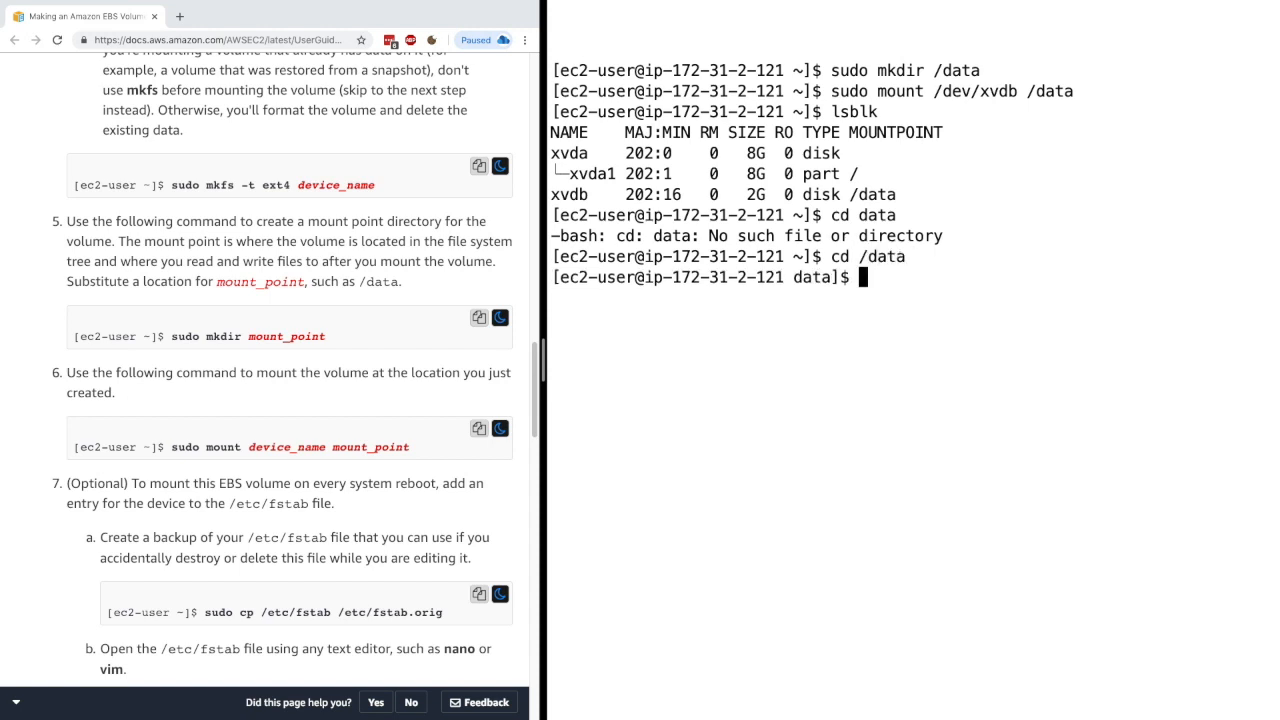
{"action": "key", "text": "ctrl+l"}
{"action": "type", "text": "sudo tou"}
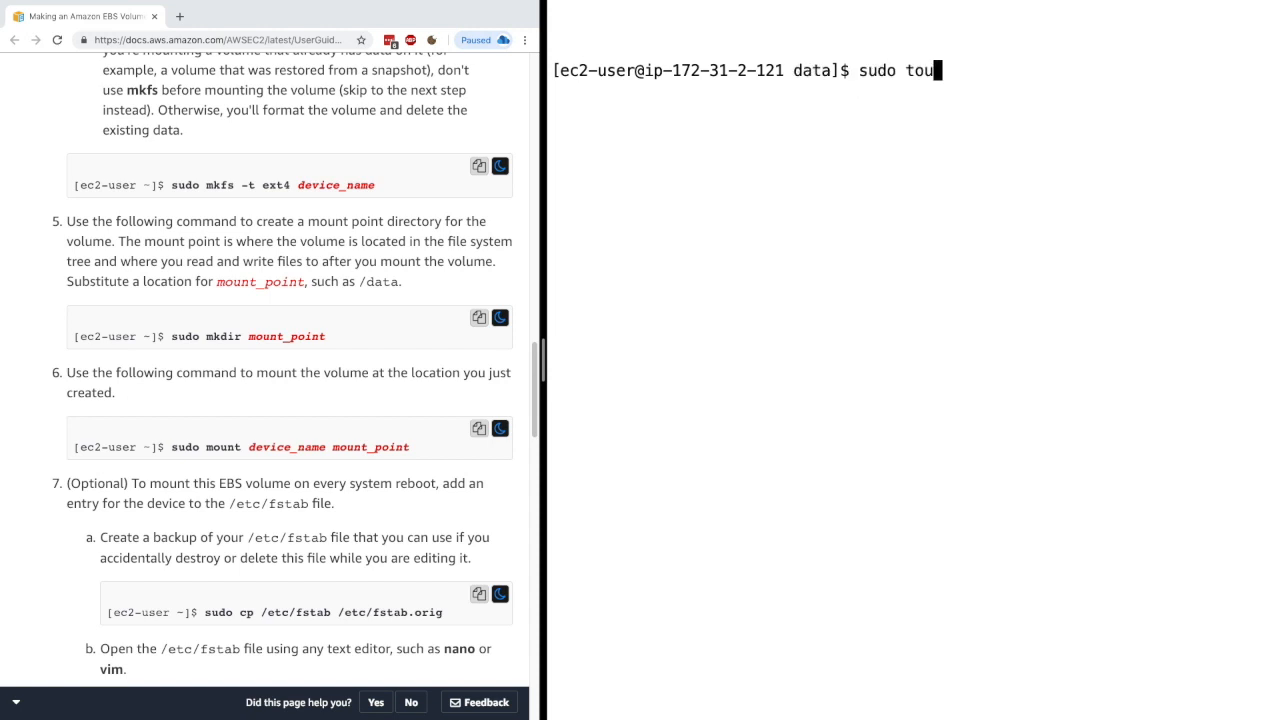
{"action": "type", "text": "ch Hello"}
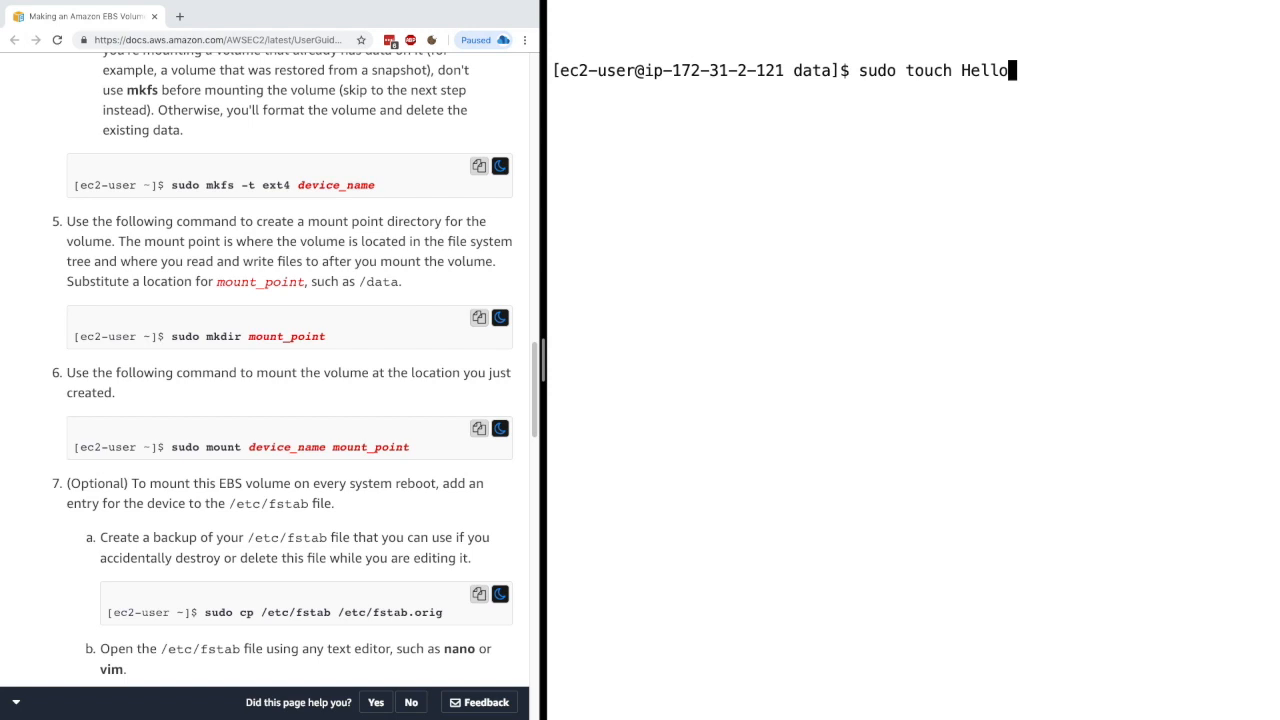
{"action": "type", "text": ".txt"}
{"action": "key", "text": "Return"}
{"action": "type", "text": "sudo ls"}
{"action": "key", "text": "Return"}
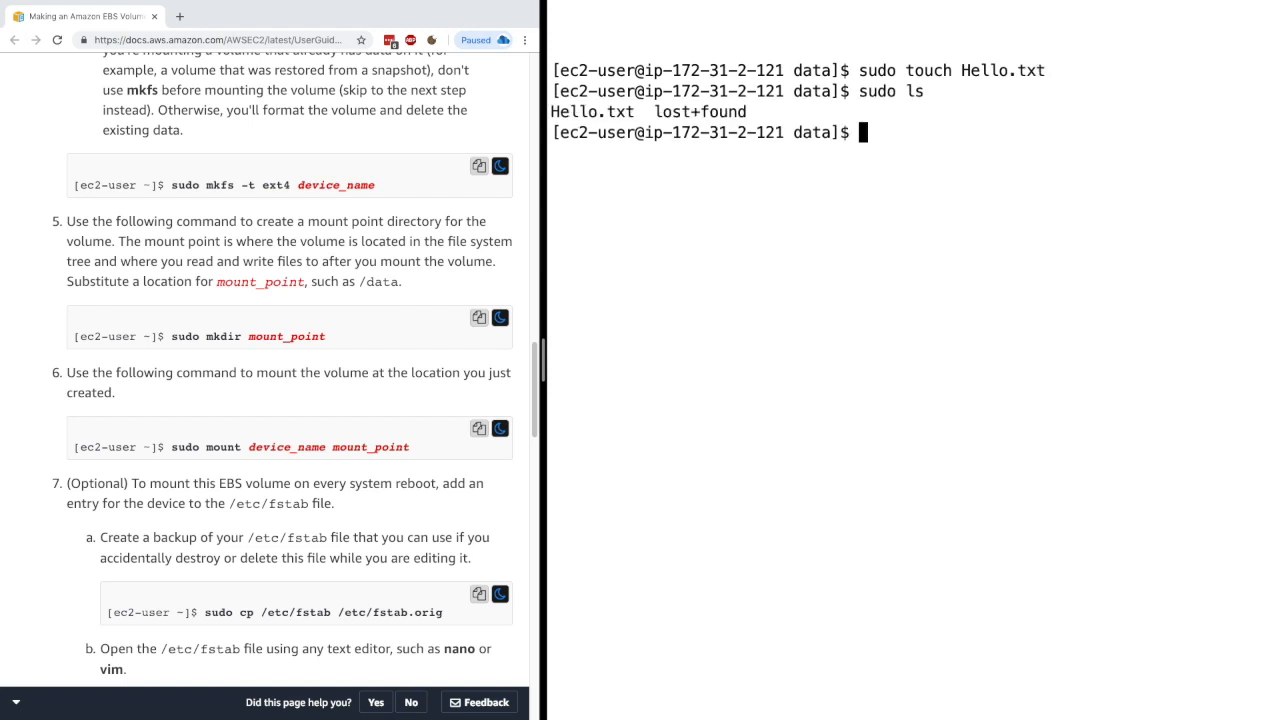
{"action": "double_click", "coordinate": [600, 112]}
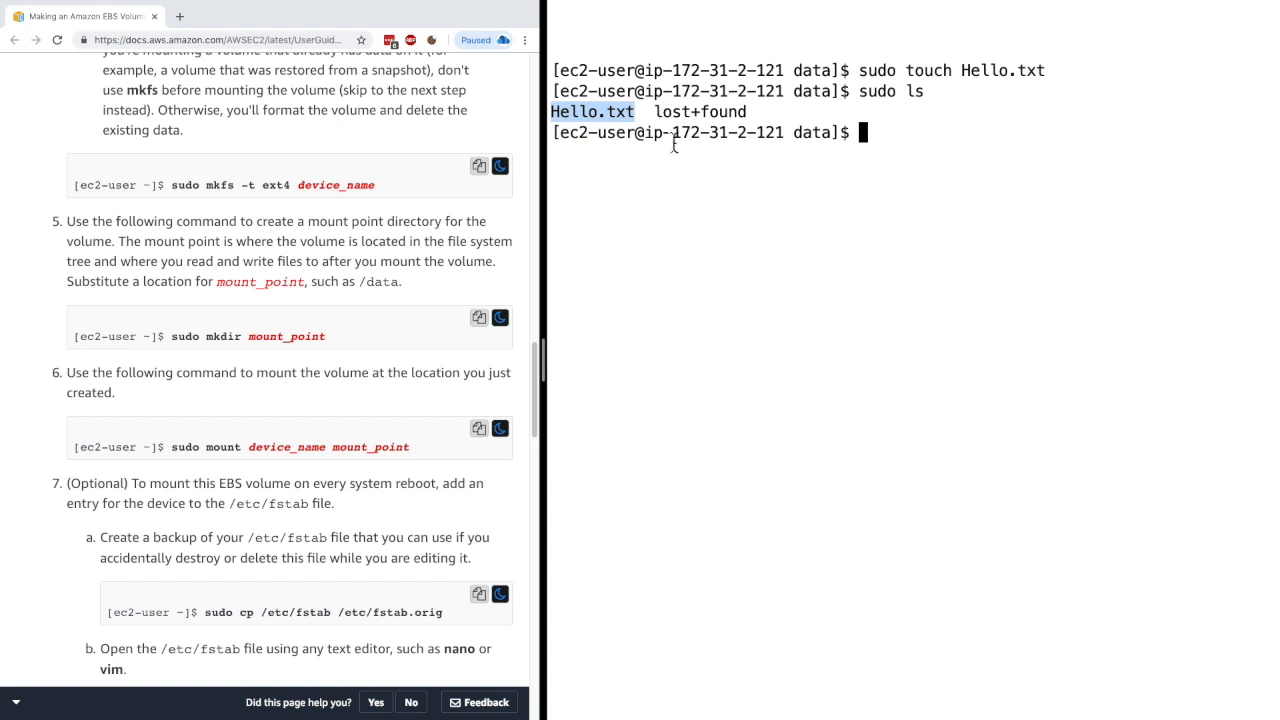
{"action": "left_click", "coordinate": [846, 127]}
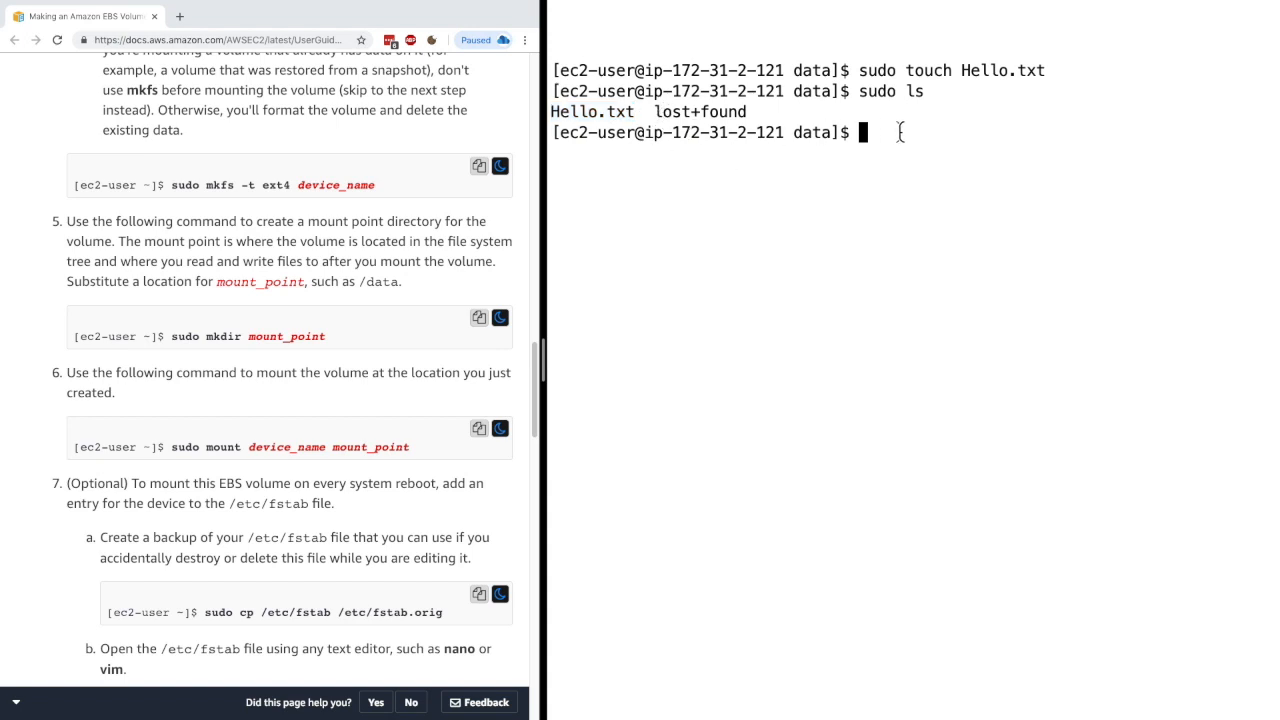
{"action": "type", "text": "echo"}
Edit Hello.txt in sudo nano to contain hello world and save it
{"action": "key", "text": "BackSpace"}
{"action": "key", "text": "BackSpace"}
{"action": "key", "text": "BackSpace"}
{"action": "key", "text": "BackSpace"}
{"action": "type", "text": "su"}
{"action": "type", "text": "do nano he"}
{"action": "type", "text": "l"}
{"action": "key", "text": "BackSpace"}
{"action": "key", "text": "BackSpace"}
{"action": "key", "text": "BackSpace"}
{"action": "type", "text": "He"}
{"action": "key", "text": "Tab"}
{"action": "key", "text": "Return"}
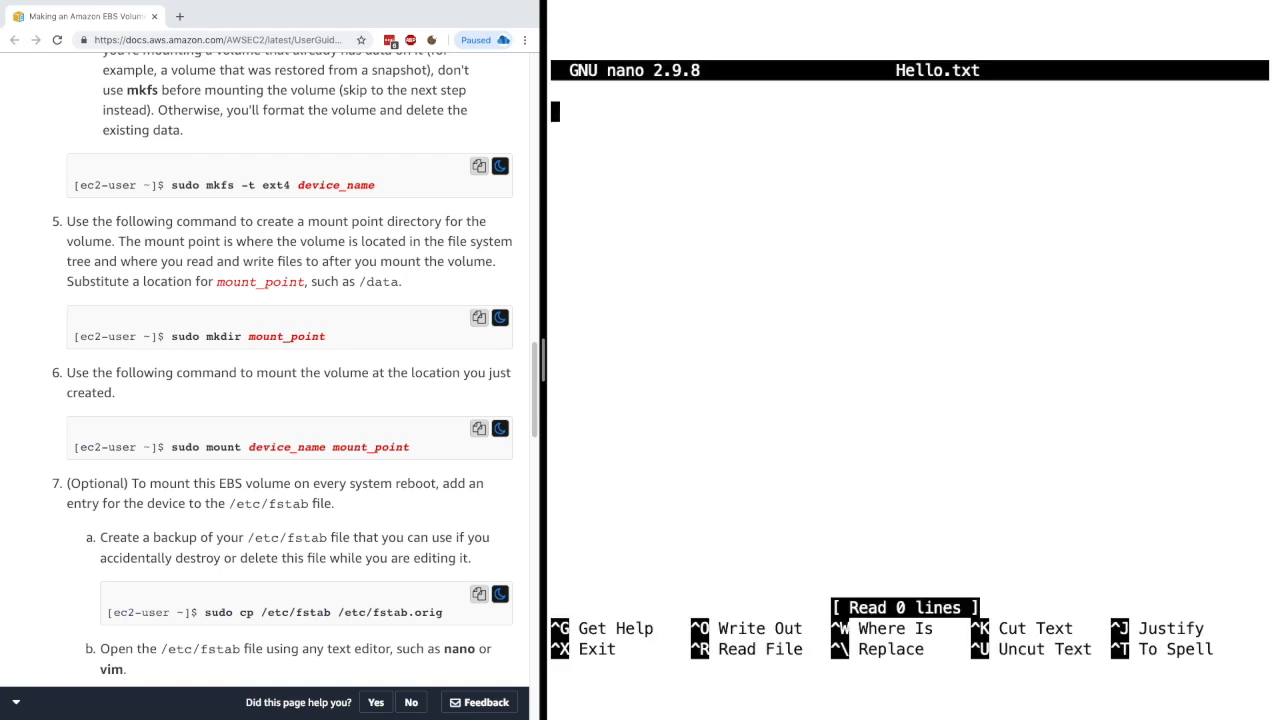
{"action": "type", "text": "hello worl"}
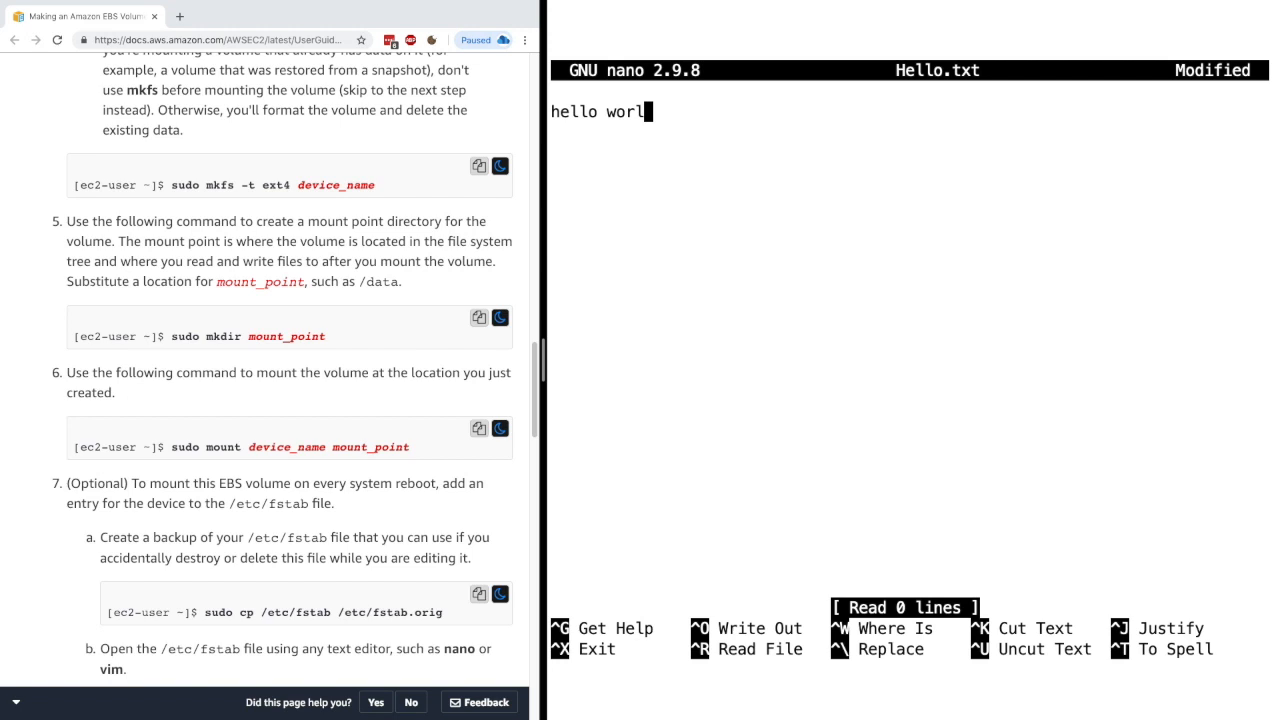
{"action": "type", "text": "d"}
{"action": "key", "text": "ctrl+x"}
{"action": "key", "text": "y"}
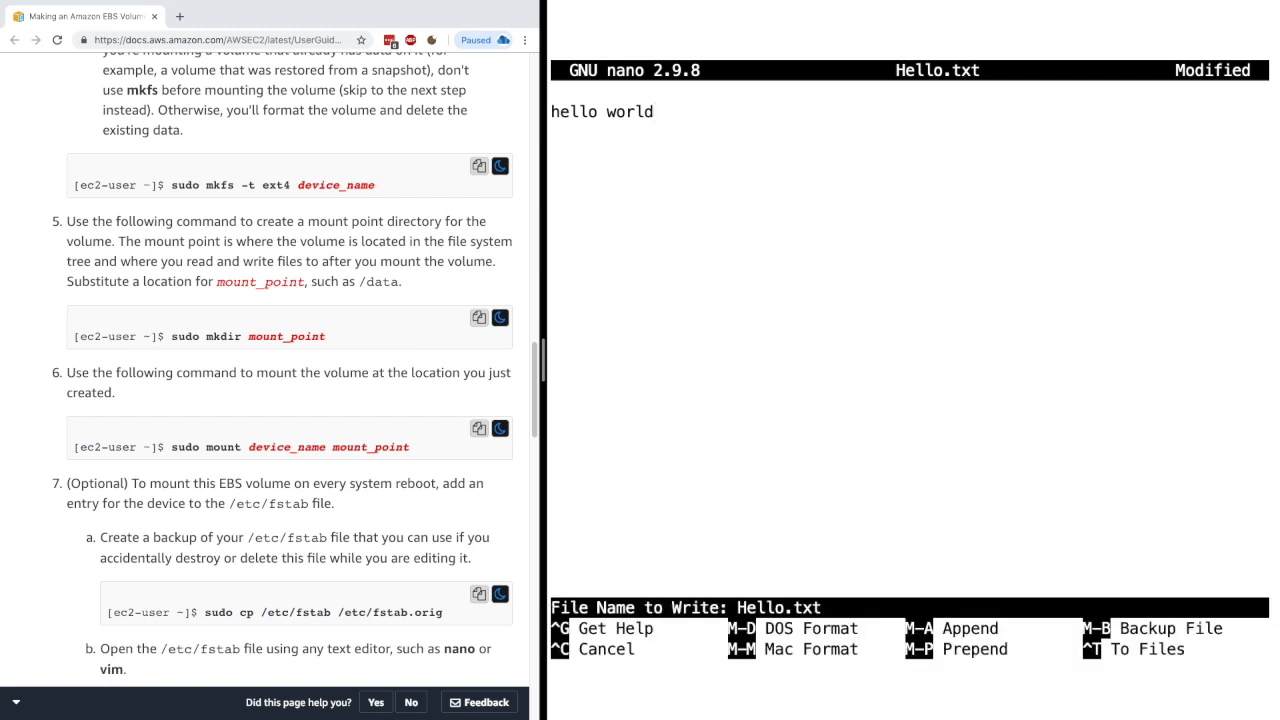
{"action": "key", "text": "Return"}
{"action": "type", "text": "cat Hello.txt"}
Cat Hello.txt to show hello world and rerun lsblk confirming xvdb at /data
{"action": "key", "text": "Return"}
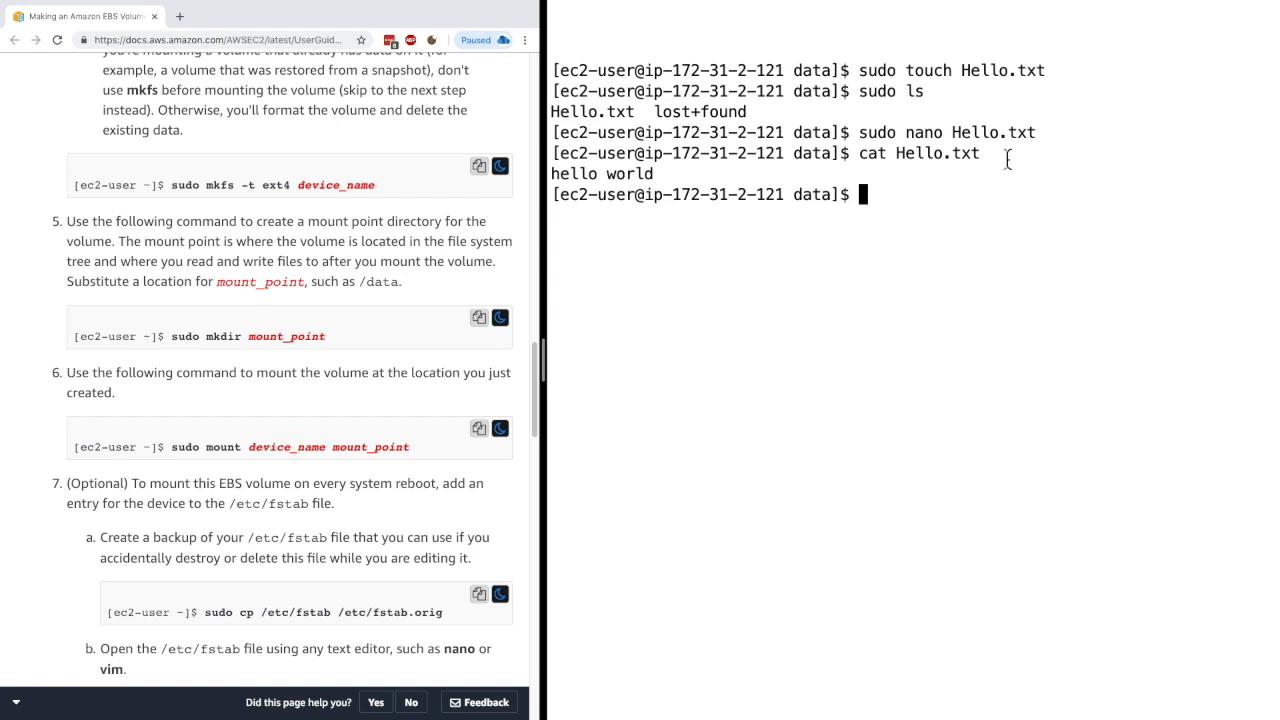
{"action": "double_click", "coordinate": [627, 174]}
{"action": "left_click", "coordinate": [751, 172]}
{"action": "type", "text": "lks"}
{"action": "key", "text": "BackSpace"}
{"action": "key", "text": "BackSpace"}
{"action": "type", "text": "sblk"}
{"action": "key", "text": "Return"}
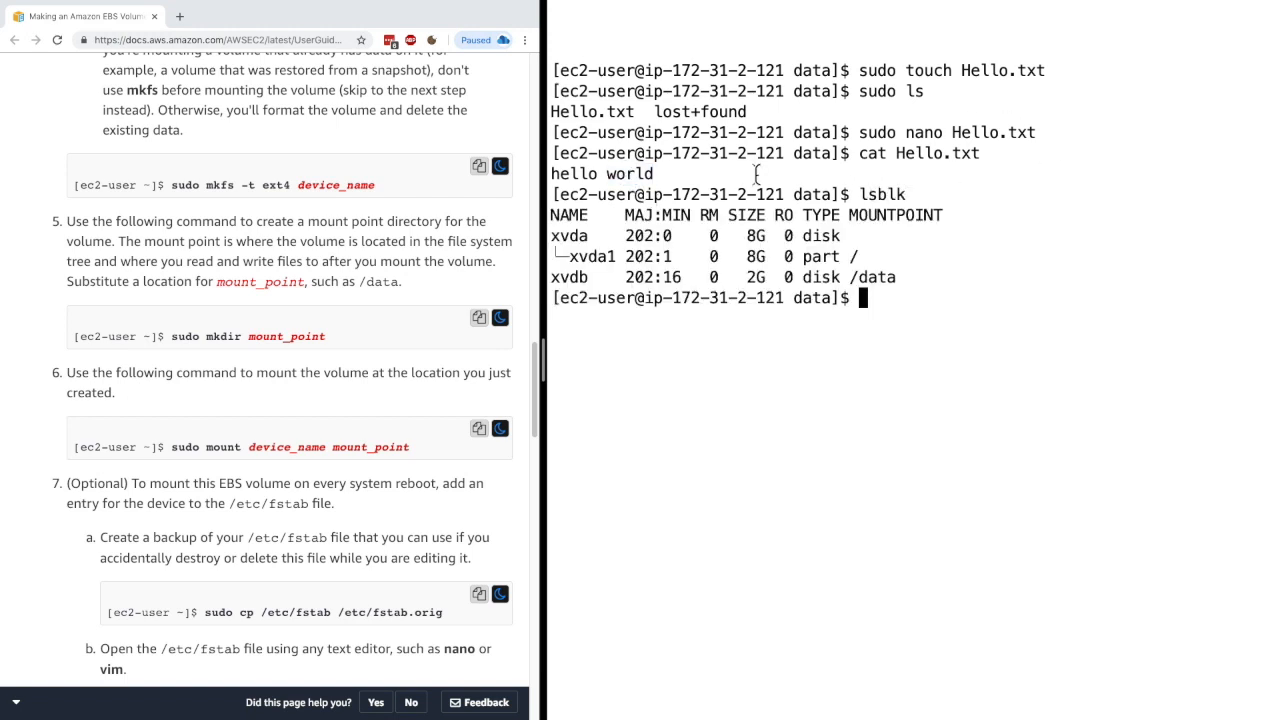
{"action": "left_click_drag", "start_coordinate": [562, 278], "coordinate": [850, 278]}
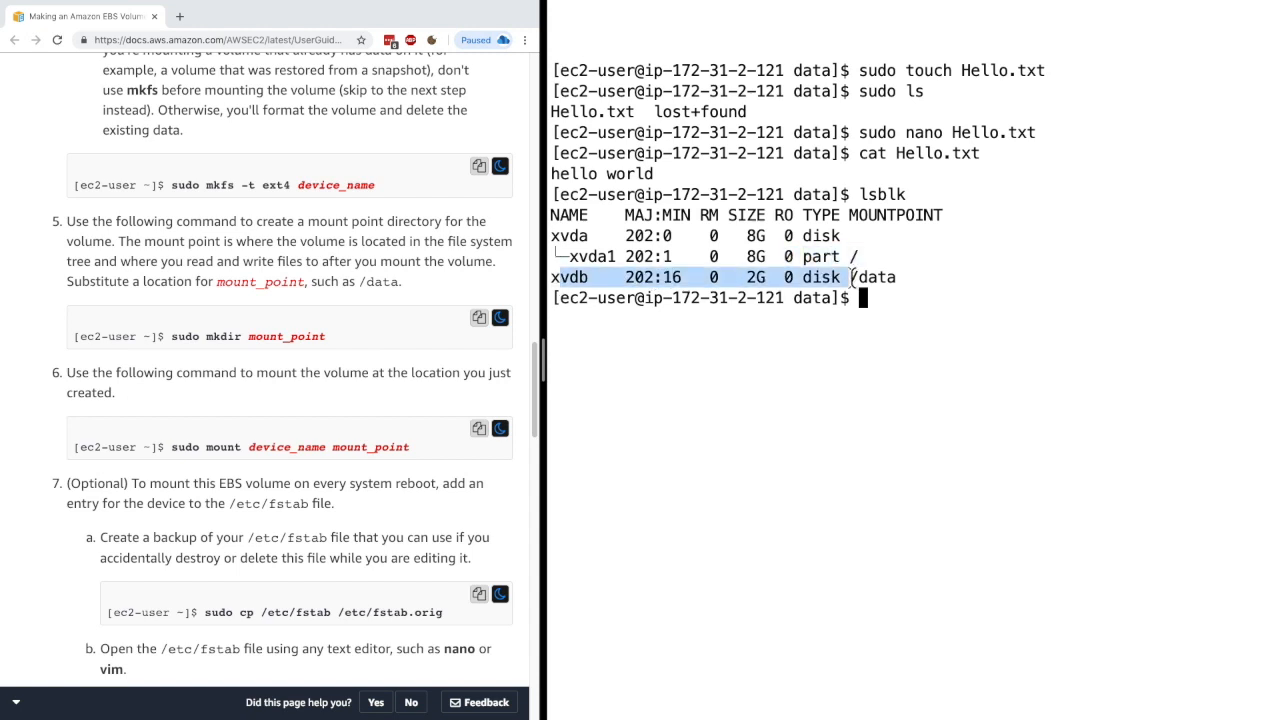
{"action": "left_click", "coordinate": [852, 278]}
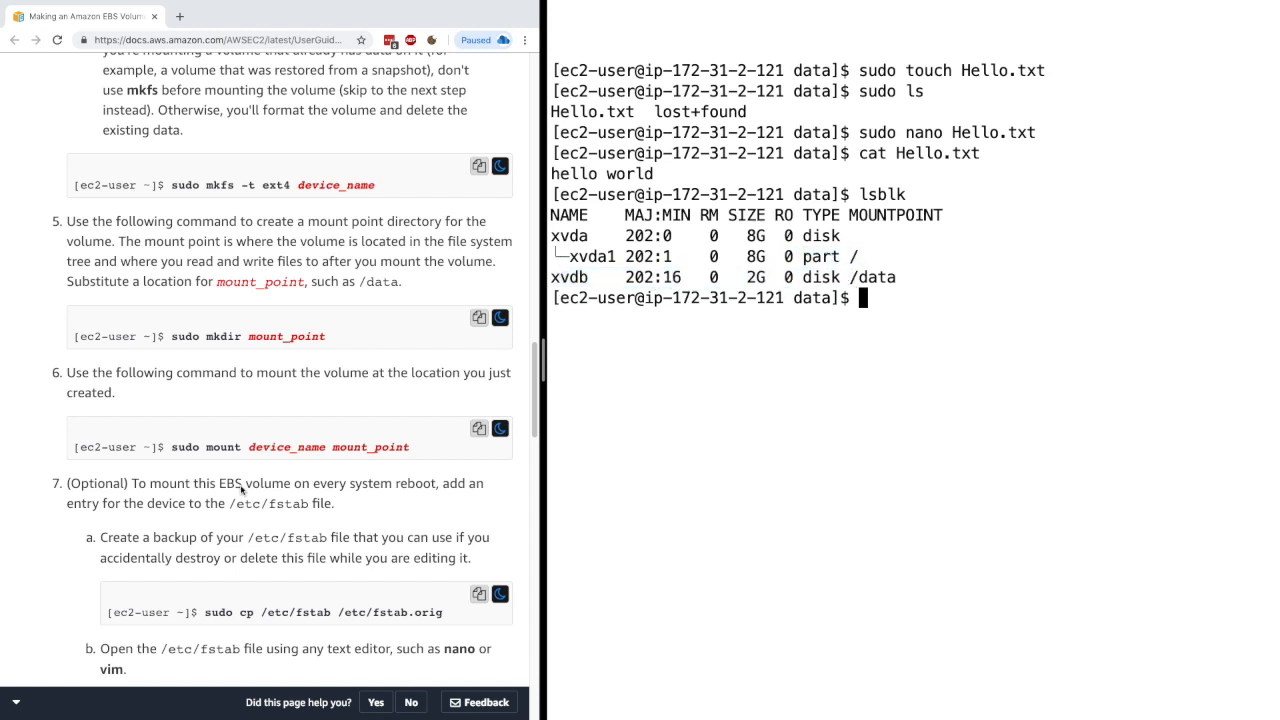
Review the guide's optional step about mounting the volume on every reboot via fstab
{"action": "triple_click", "coordinate": [189, 484]}
{"action": "left_click", "coordinate": [189, 484]}
{"action": "left_click_drag", "start_coordinate": [189, 484], "coordinate": [430, 484]}
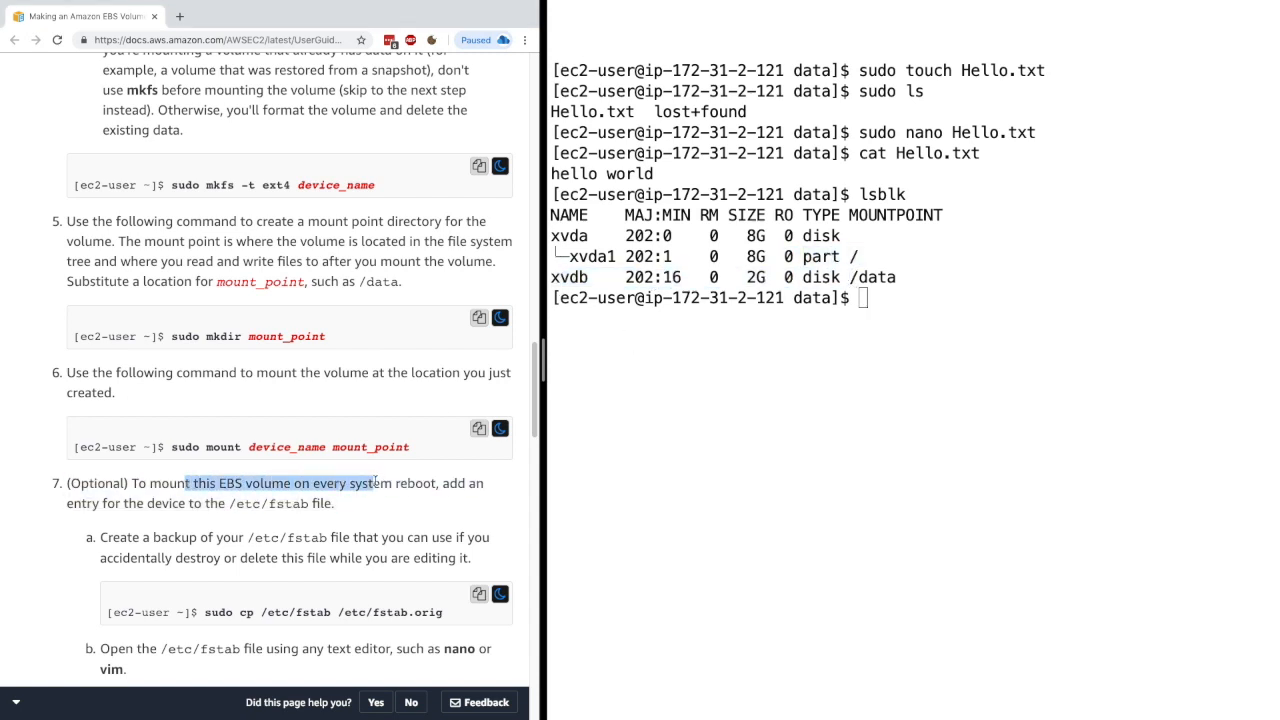
{"action": "left_click", "coordinate": [430, 484]}
{"action": "scroll", "coordinate": [307, 501], "scroll_direction": "down", "scroll_amount": 3}
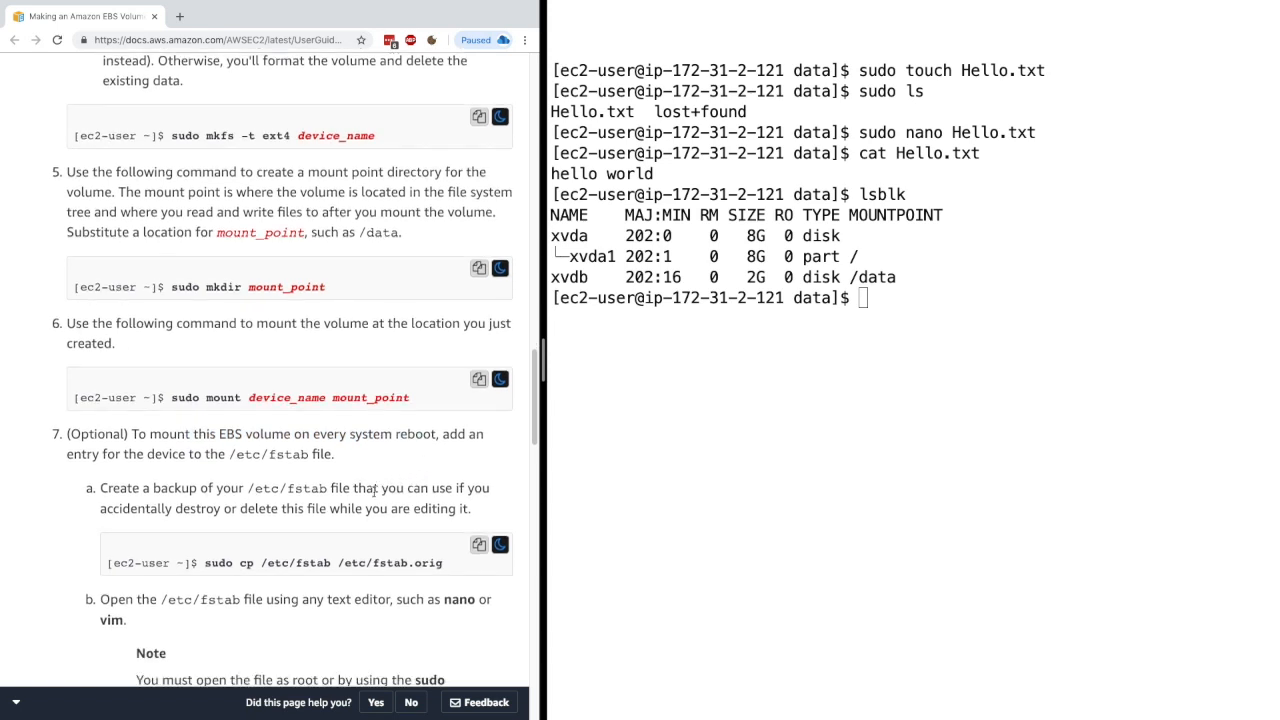
{"action": "left_click_drag", "start_coordinate": [228, 420], "coordinate": [318, 420]}
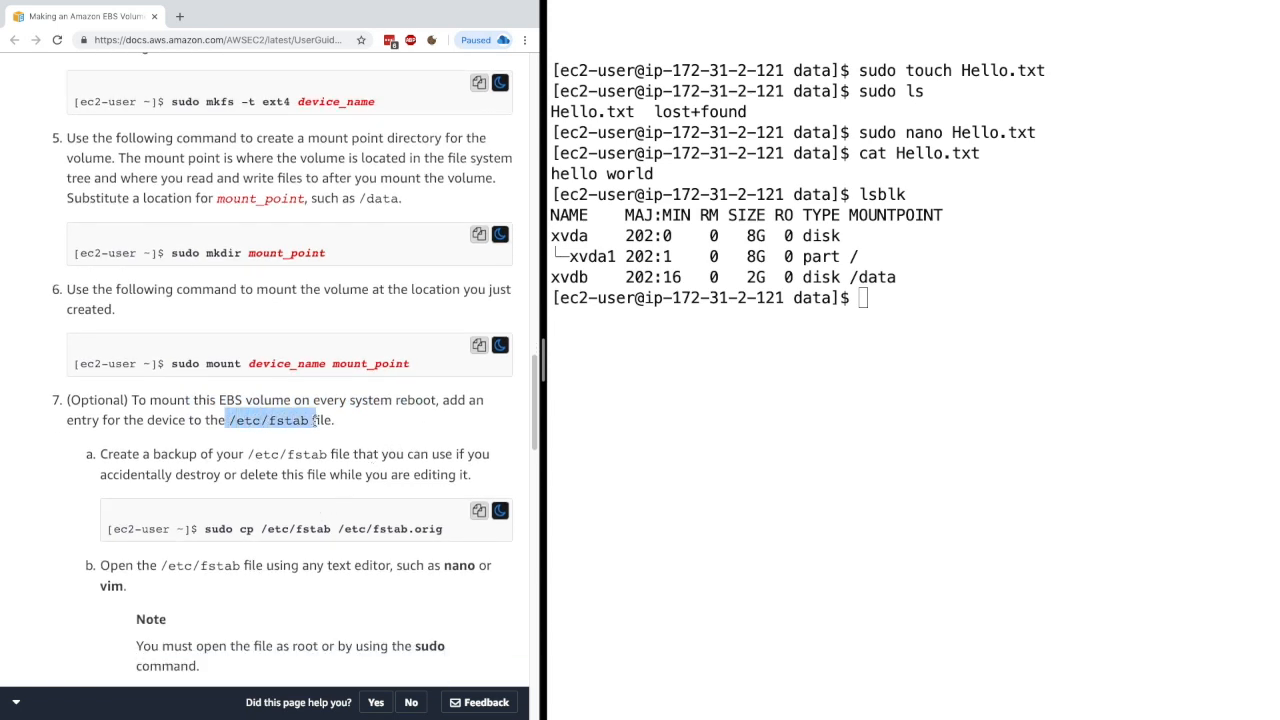
{"action": "left_click", "coordinate": [324, 416]}
{"action": "scroll", "coordinate": [378, 398], "scroll_direction": "down", "scroll_amount": 3}
{"action": "left_click", "coordinate": [727, 362]}
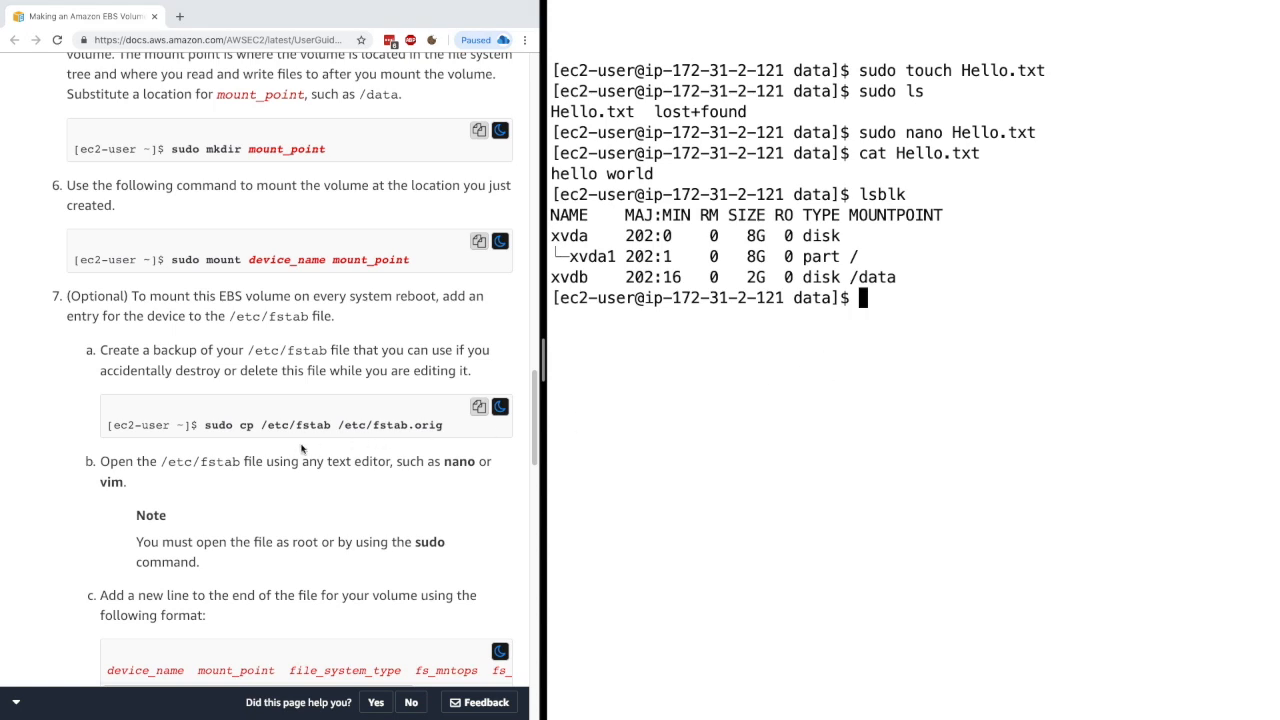
{"action": "left_click", "coordinate": [222, 422]}
Paste and run sudo cp /etc/fstab /etc/fstab.orig to back up fstab
{"action": "left_click_drag", "start_coordinate": [240, 425], "coordinate": [433, 420]}
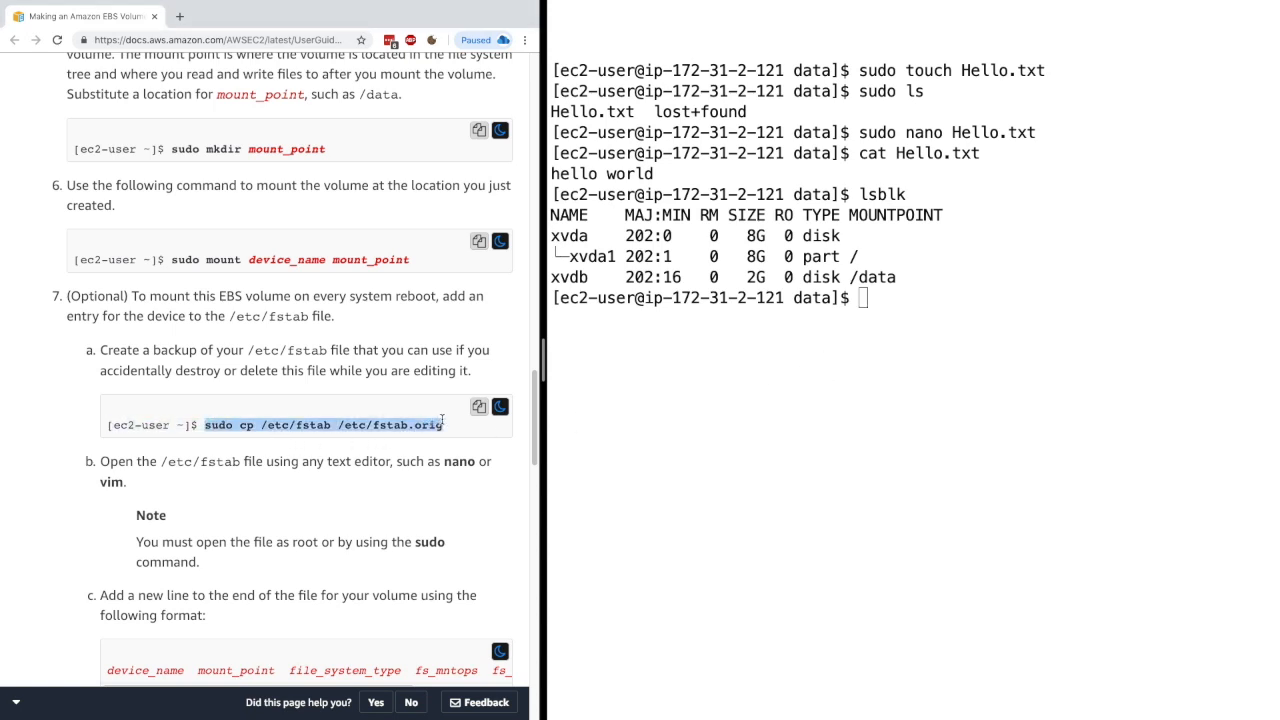
{"action": "key", "text": "ctrl+c"}
{"action": "left_click", "coordinate": [947, 361]}
{"action": "key", "text": "ctrl+shift+v"}
{"action": "key", "text": "Return"}
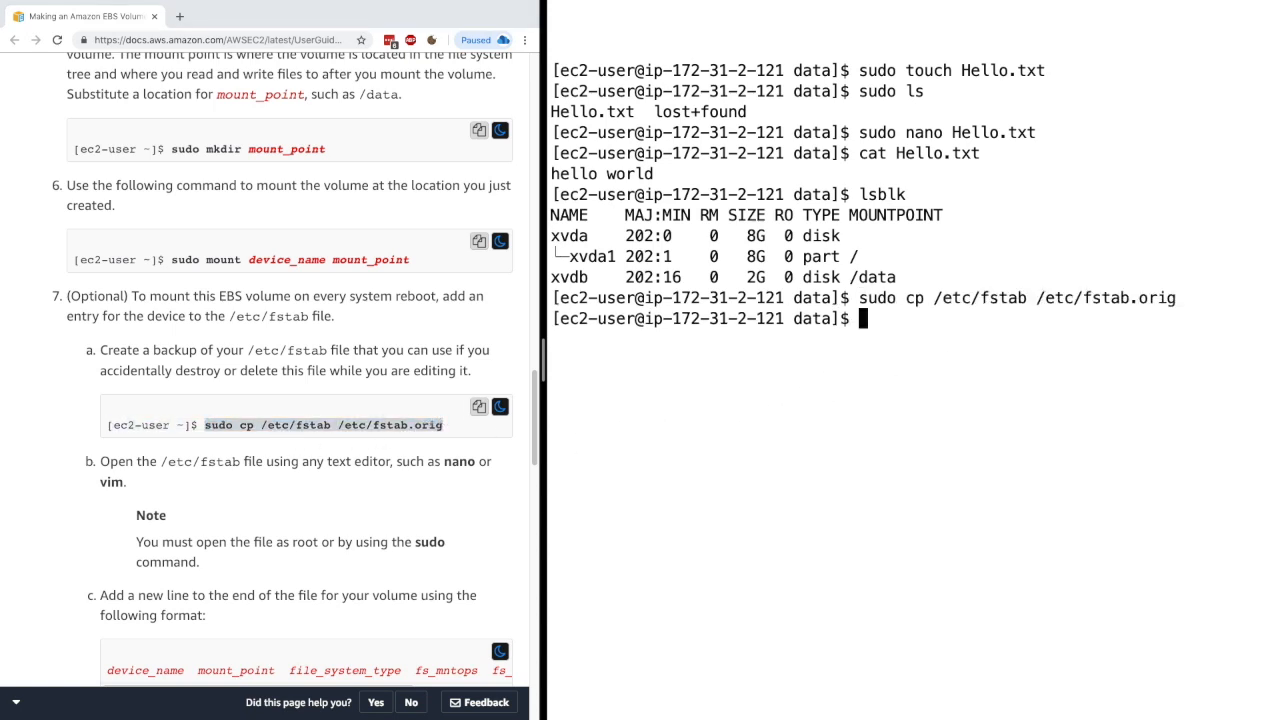
{"action": "scroll", "coordinate": [311, 518], "scroll_direction": "down", "scroll_amount": 3}
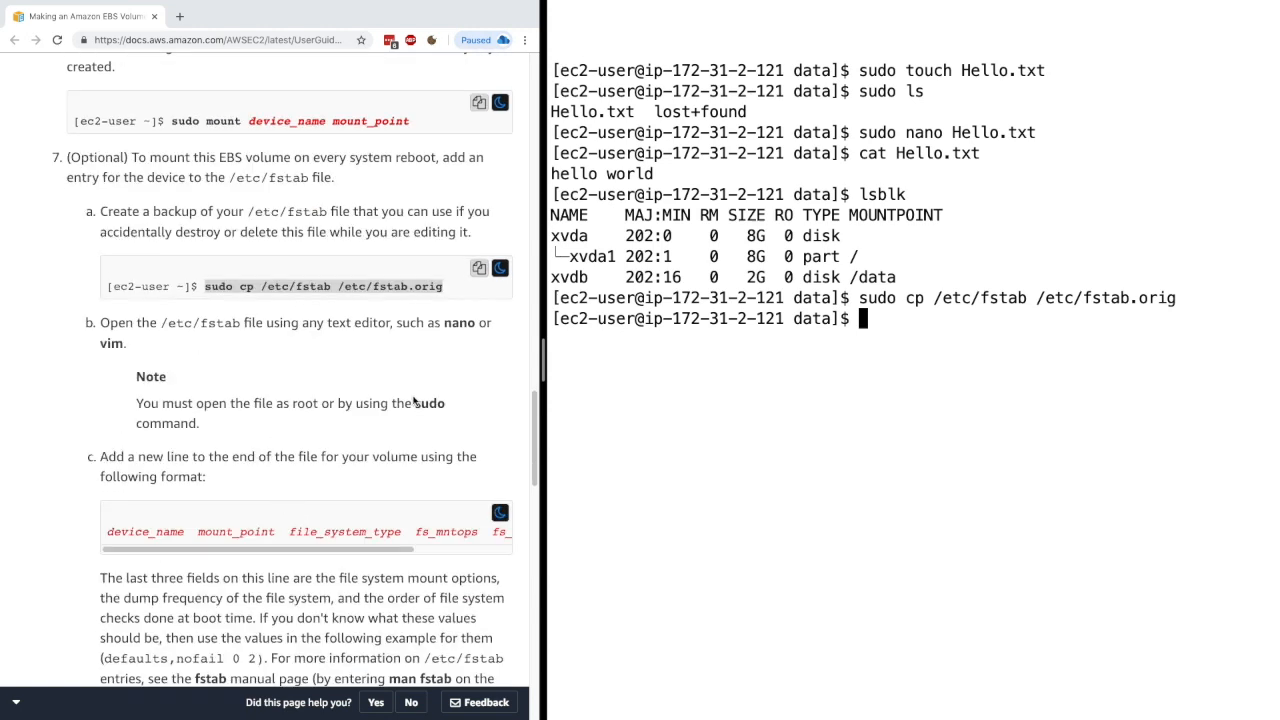
{"action": "left_click_drag", "start_coordinate": [243, 323], "coordinate": [168, 323]}
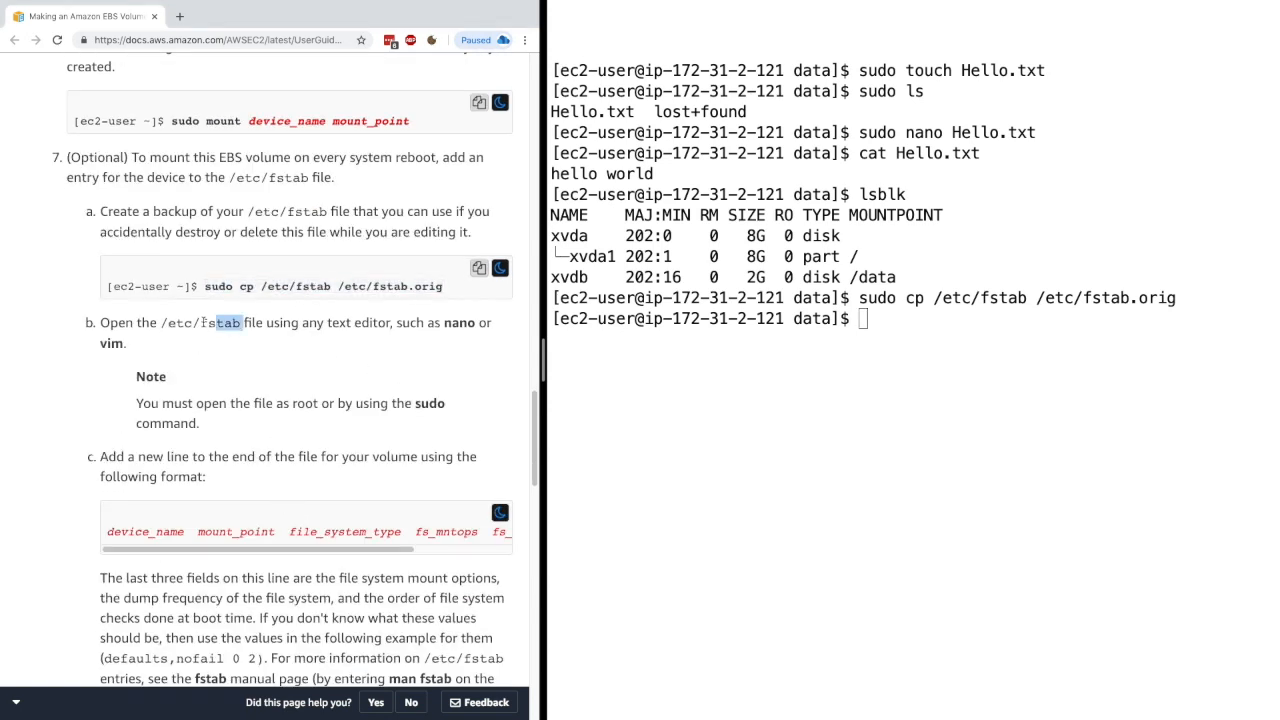
{"action": "left_click", "coordinate": [330, 310]}
{"action": "scroll", "coordinate": [356, 427], "scroll_direction": "down", "scroll_amount": 1}
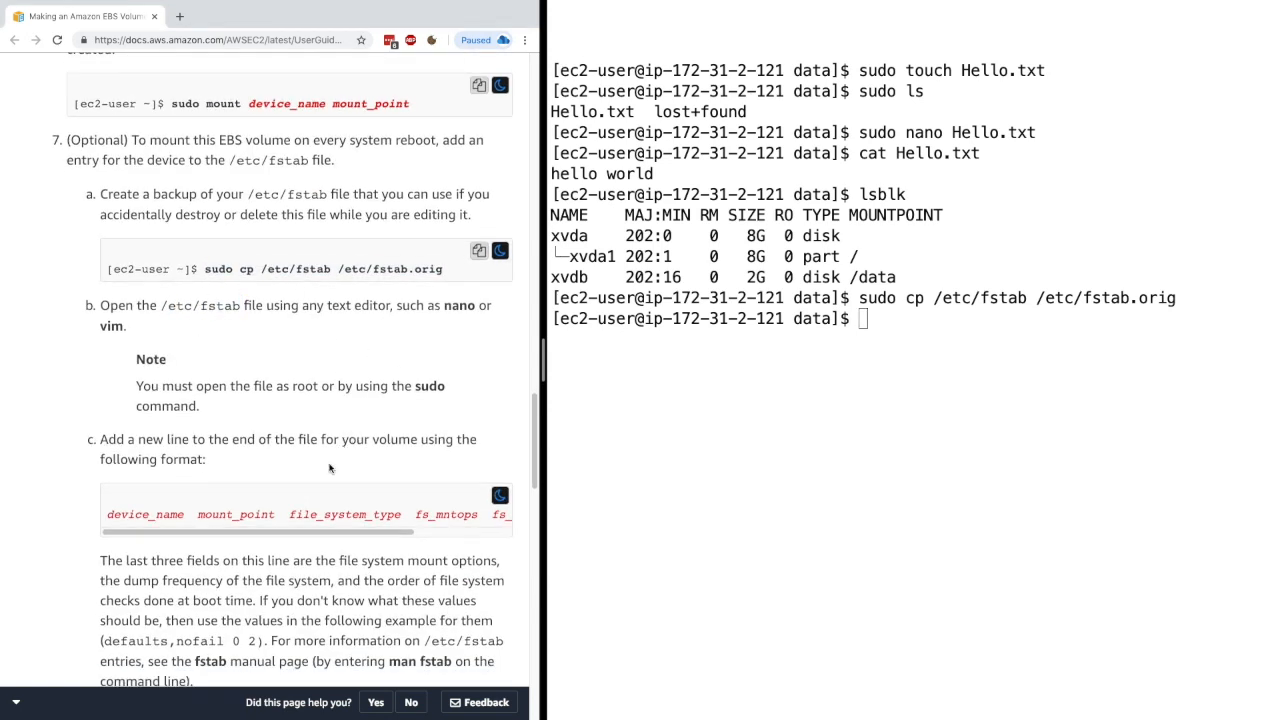
{"action": "left_click", "coordinate": [852, 417]}
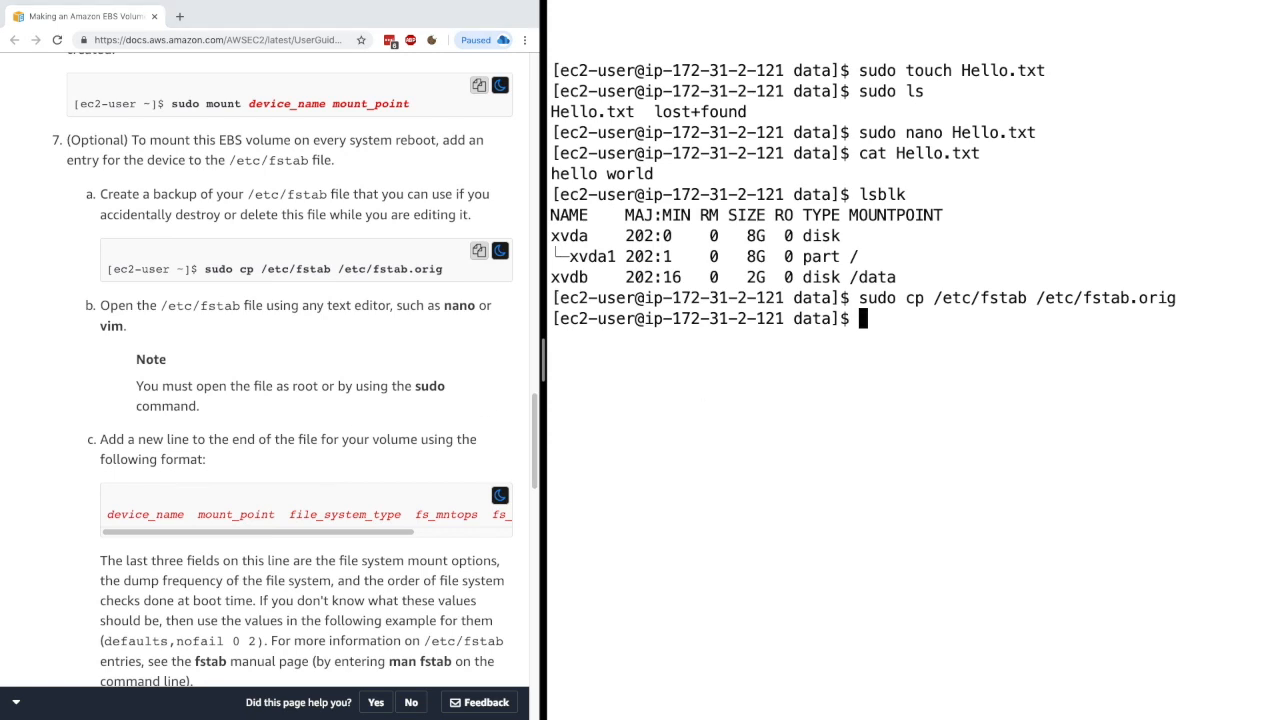
{"action": "type", "text": "sudo nano /etc/"}
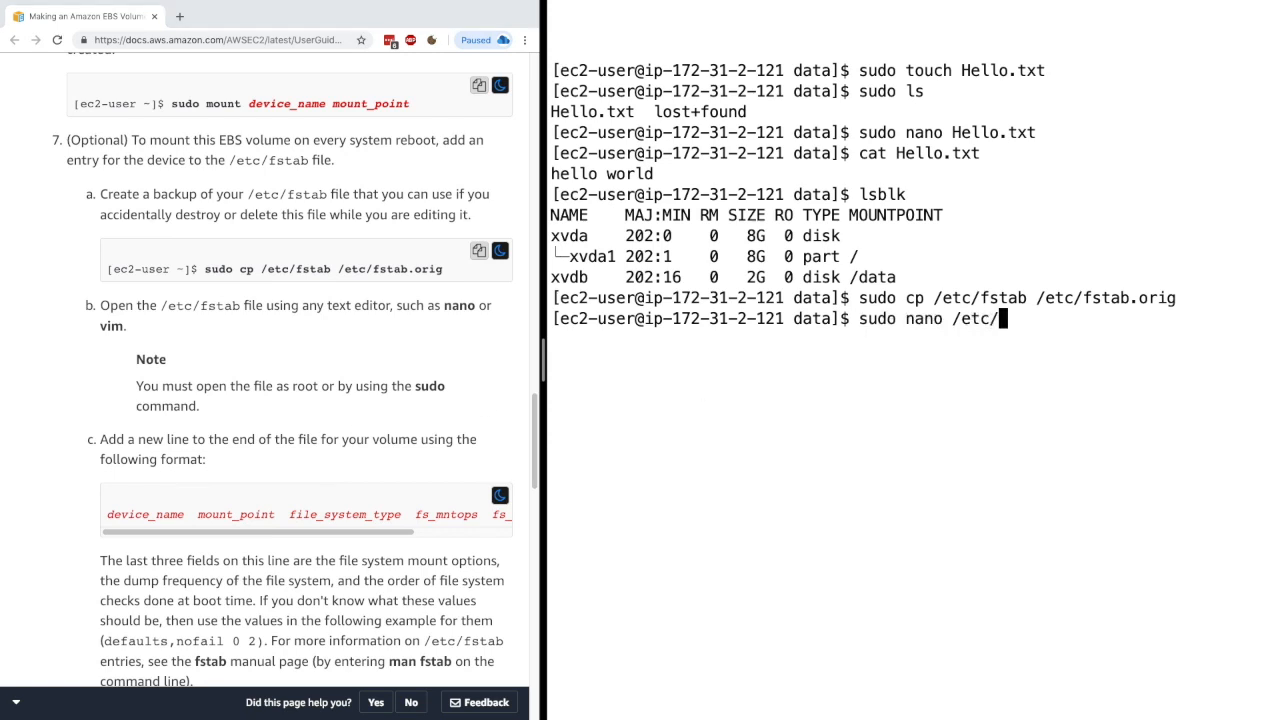
{"action": "type", "text": "fstab"}
Open /etc/fstab in sudo nano and start a new last line for the entry
{"action": "key", "text": "Return"}
{"action": "key", "text": "Down"}
{"action": "type", "text": "U"}
{"action": "key", "text": "BackSpace"}
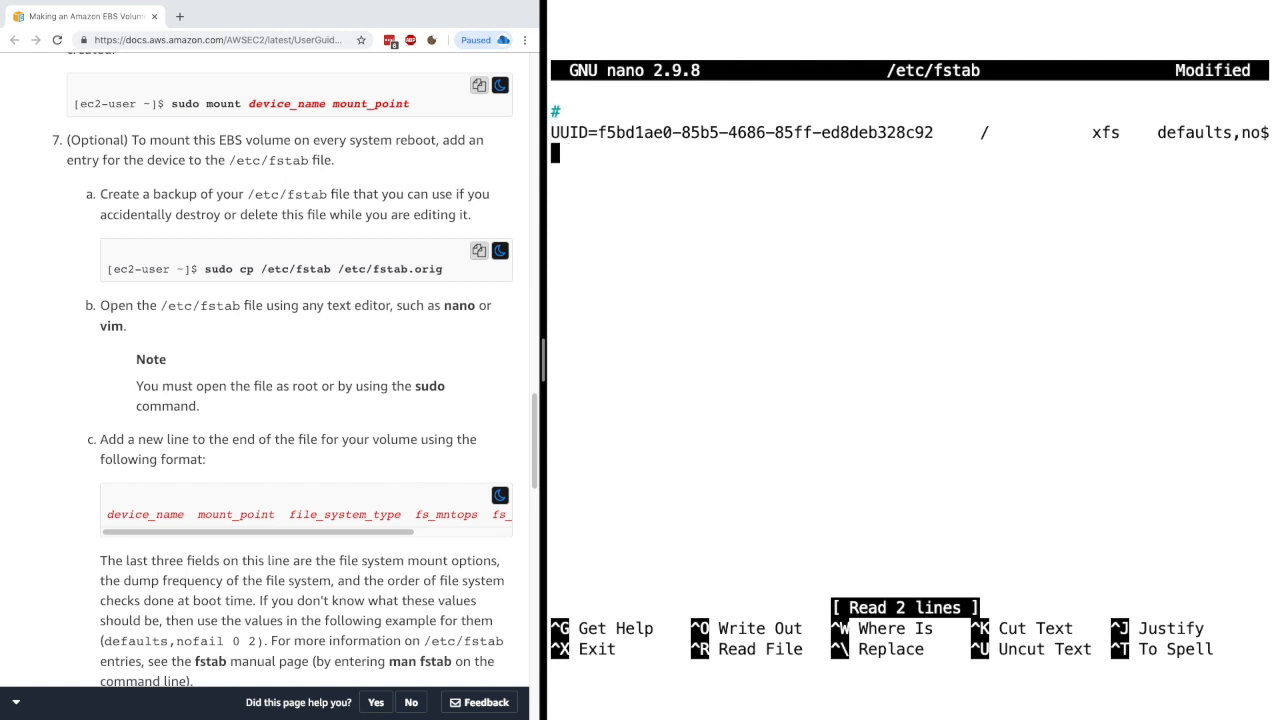
{"action": "triple_click", "coordinate": [227, 458]}
{"action": "scroll", "coordinate": [227, 458], "scroll_direction": "down", "scroll_amount": 1}
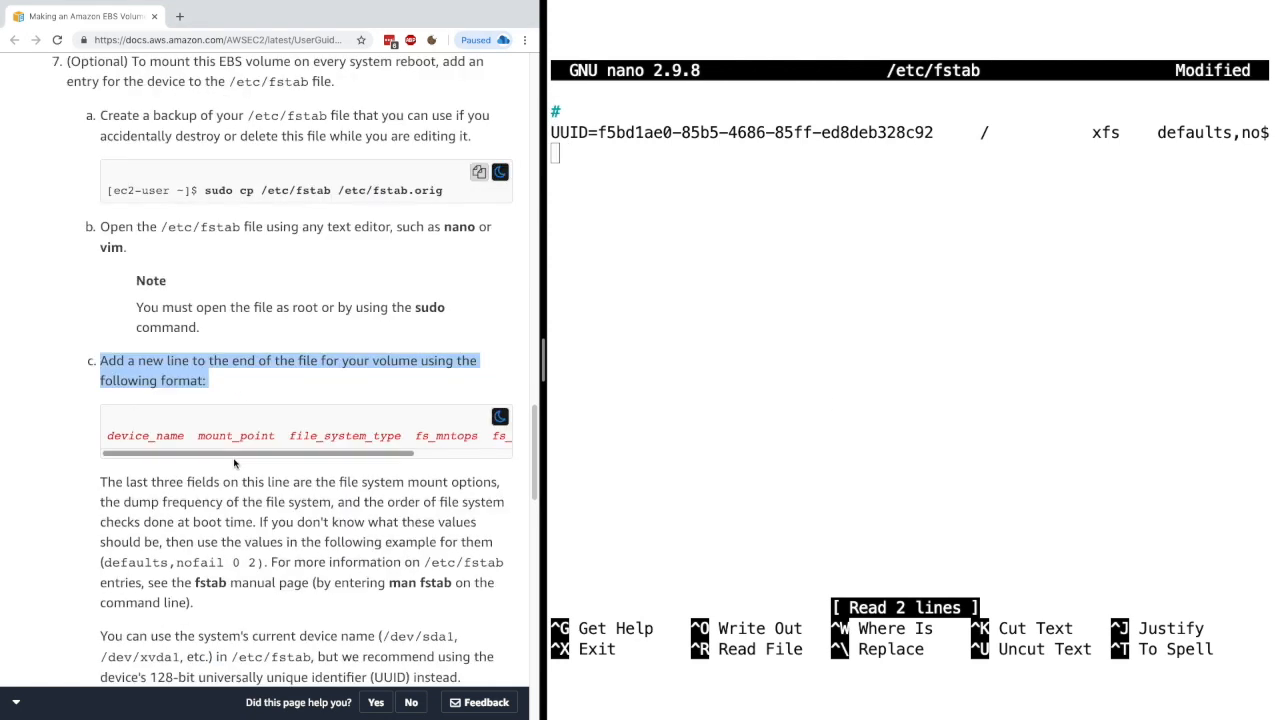
{"action": "scroll", "coordinate": [240, 440], "scroll_direction": "down", "scroll_amount": 1}
{"action": "left_click_drag", "start_coordinate": [283, 412], "coordinate": [370, 412]}
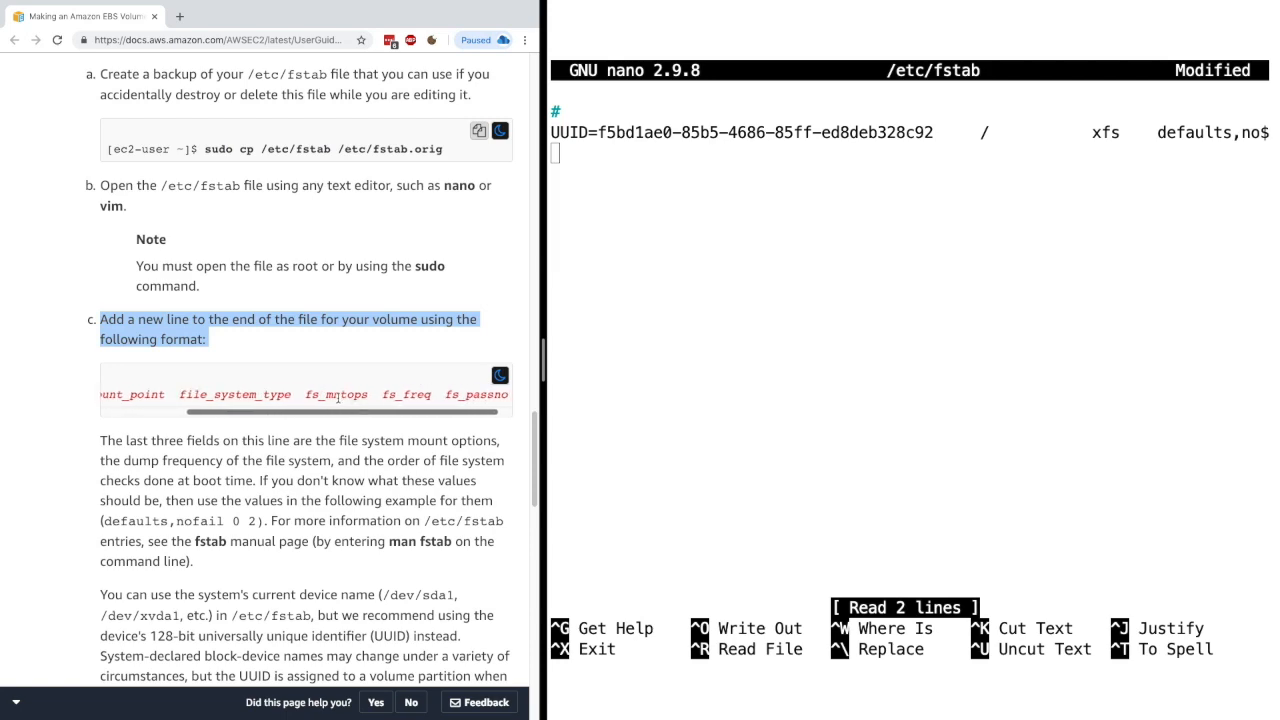
{"action": "left_click", "coordinate": [343, 395]}
{"action": "scroll", "coordinate": [447, 407], "scroll_direction": "down", "scroll_amount": 3}
{"action": "scroll", "coordinate": [447, 407], "scroll_direction": "up", "scroll_amount": 1}
{"action": "left_click", "coordinate": [697, 190]}
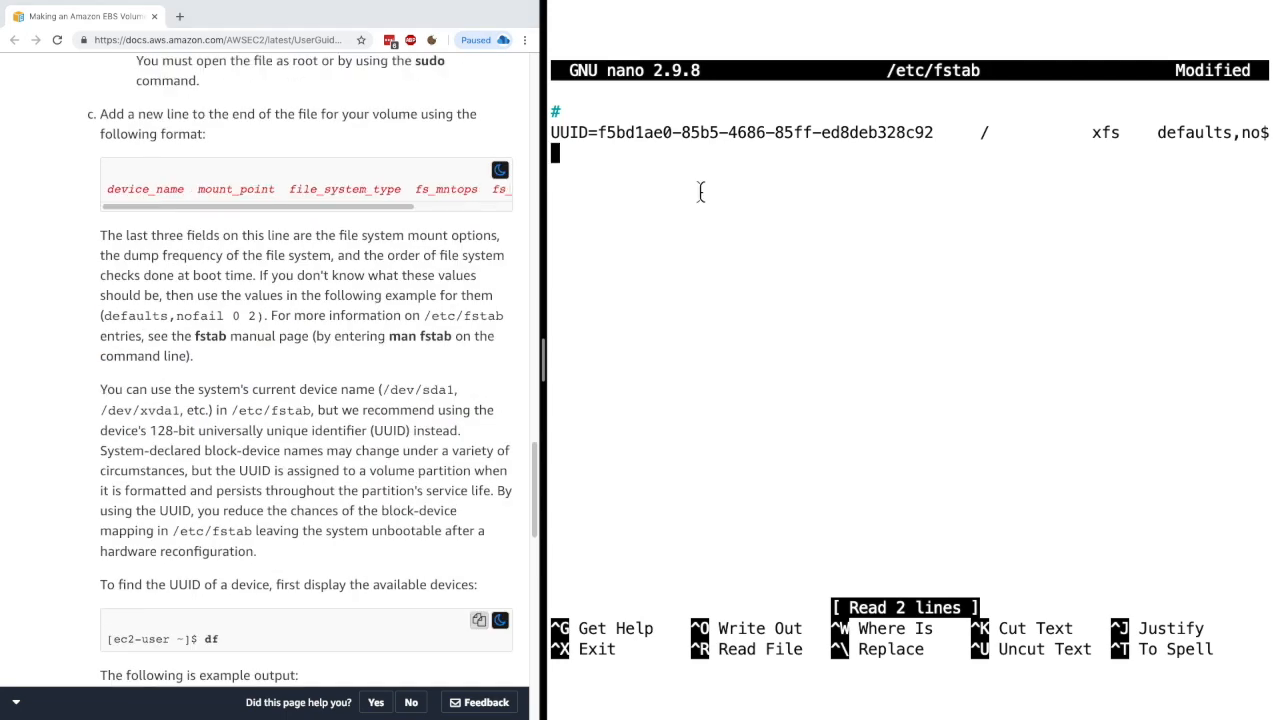
{"action": "type", "text": "/dev/z"}
Type /dev/xvdb /data ext4 on the new fstab line, correcting typos
{"action": "key", "text": "BackSpace"}
{"action": "type", "text": "xvdb"}
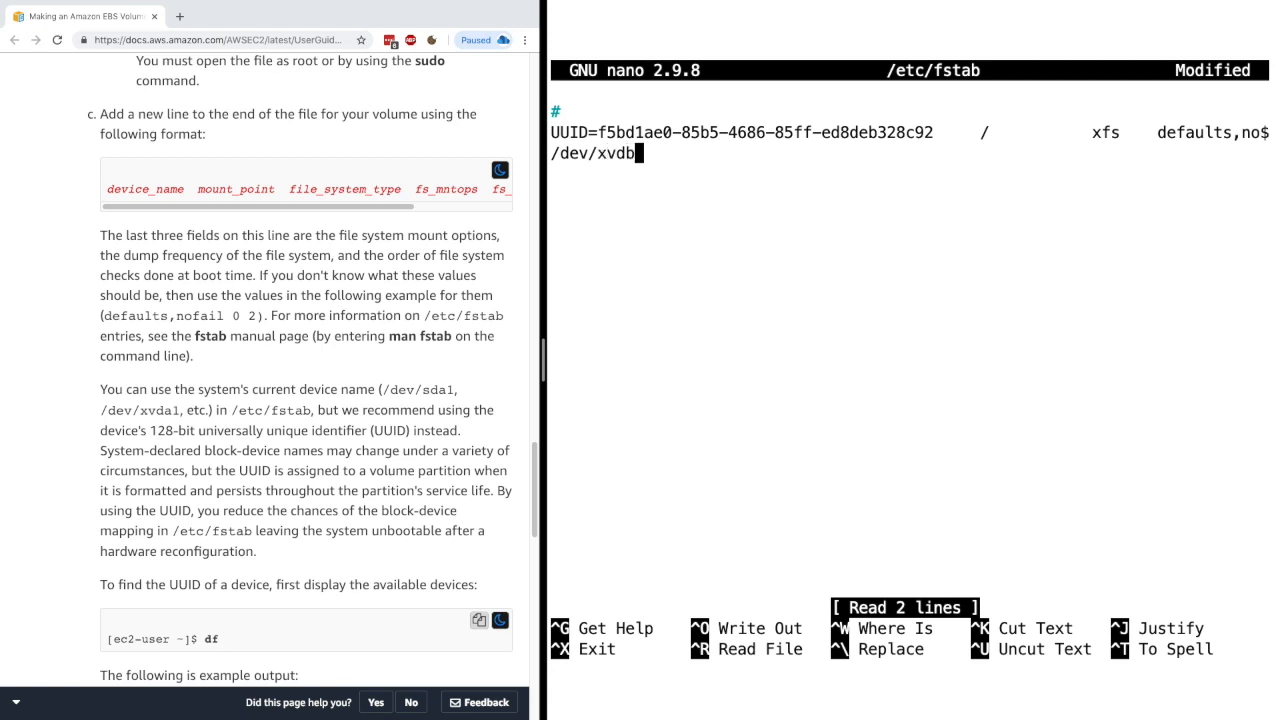
{"action": "type", "text": "  .da"}
{"action": "key", "text": "BackSpace"}
{"action": "key", "text": "BackSpace"}
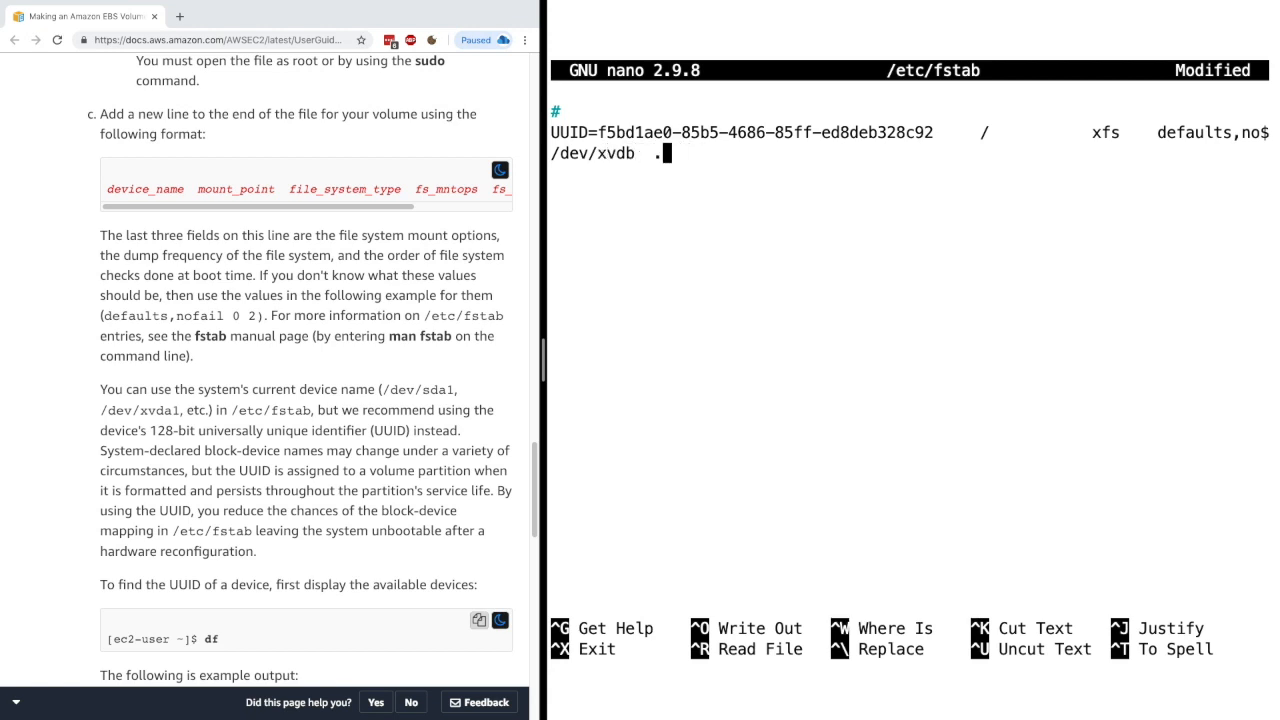
{"action": "key", "text": "BackSpace"}
{"action": "type", "text": "/data  "}
{"action": "type", "text": "/"}
{"action": "key", "text": "BackSpace"}
{"action": "type", "text": "ext3"}
{"action": "key", "text": "BackSpace"}
{"action": "type", "text": "4"}
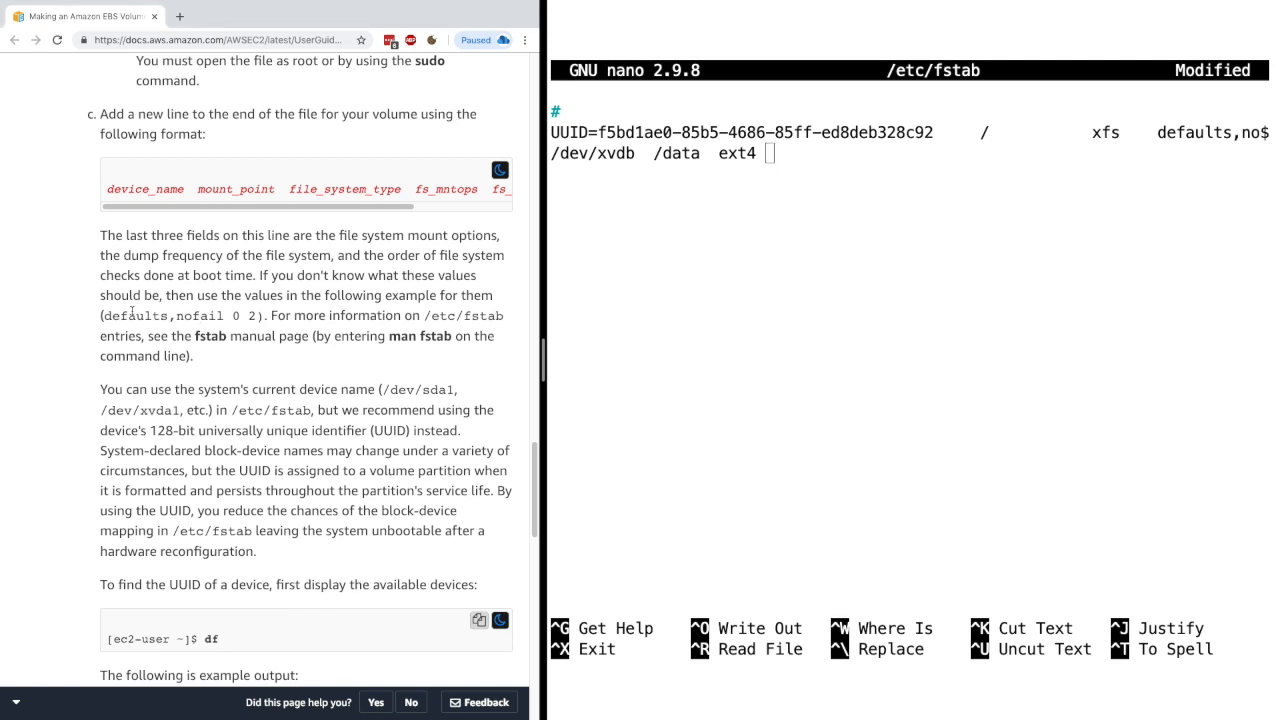
Paste defaults,nofail 0 2 from the guide to complete the entry and save /etc/fstab
{"action": "left_click_drag", "start_coordinate": [104, 316], "coordinate": [255, 316]}
{"action": "key", "text": "super+c"}
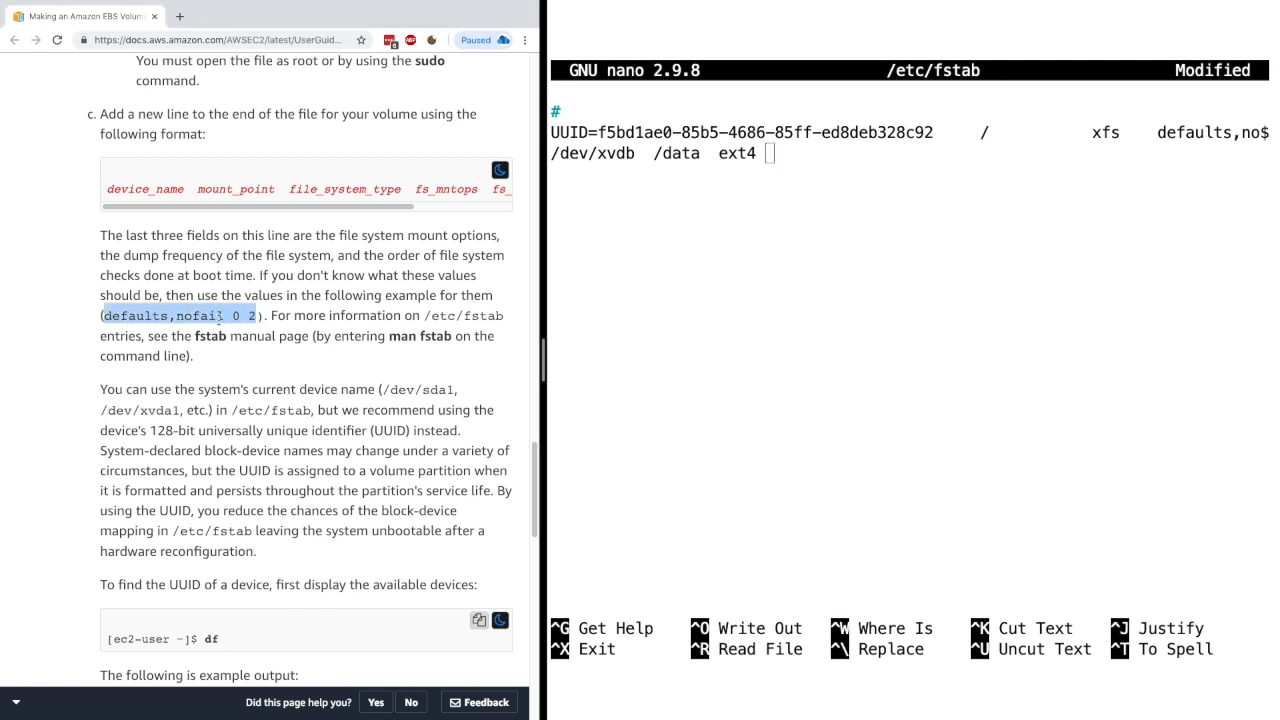
{"action": "left_click", "coordinate": [785, 147]}
{"action": "middle_click", "coordinate": [810, 155]}
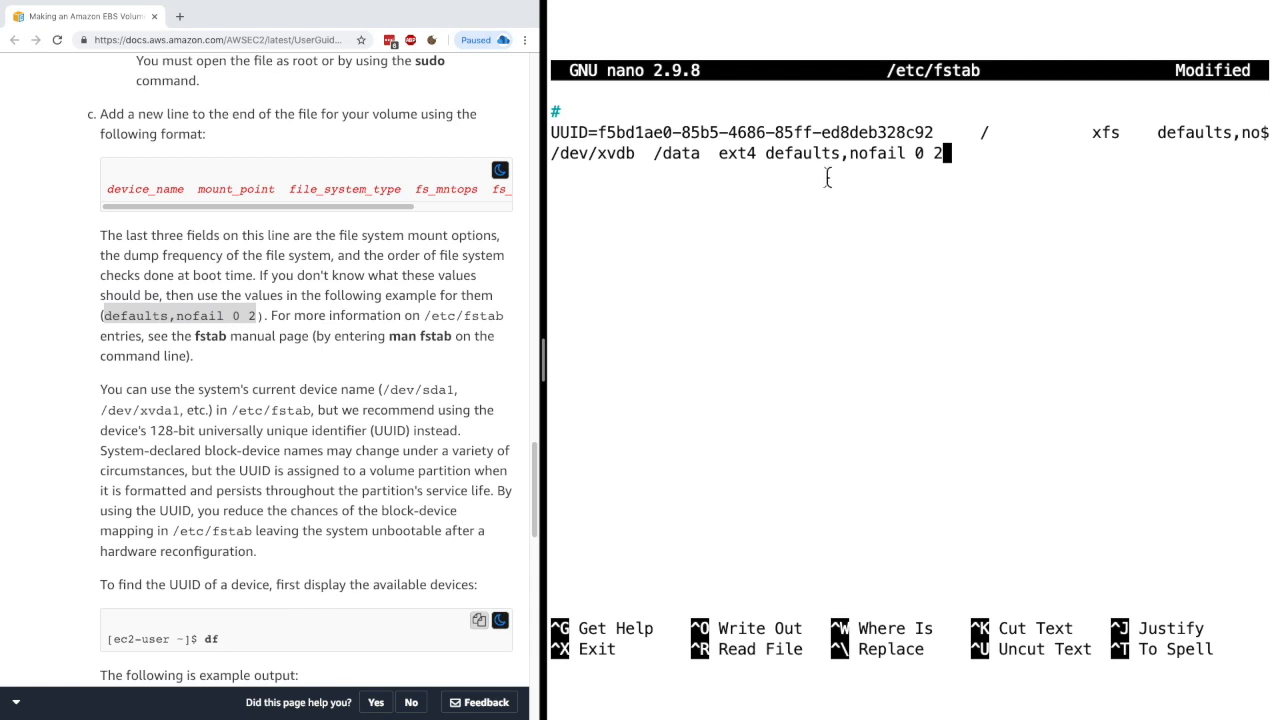
{"action": "key", "text": "ctrl+x"}
{"action": "key", "text": "y"}
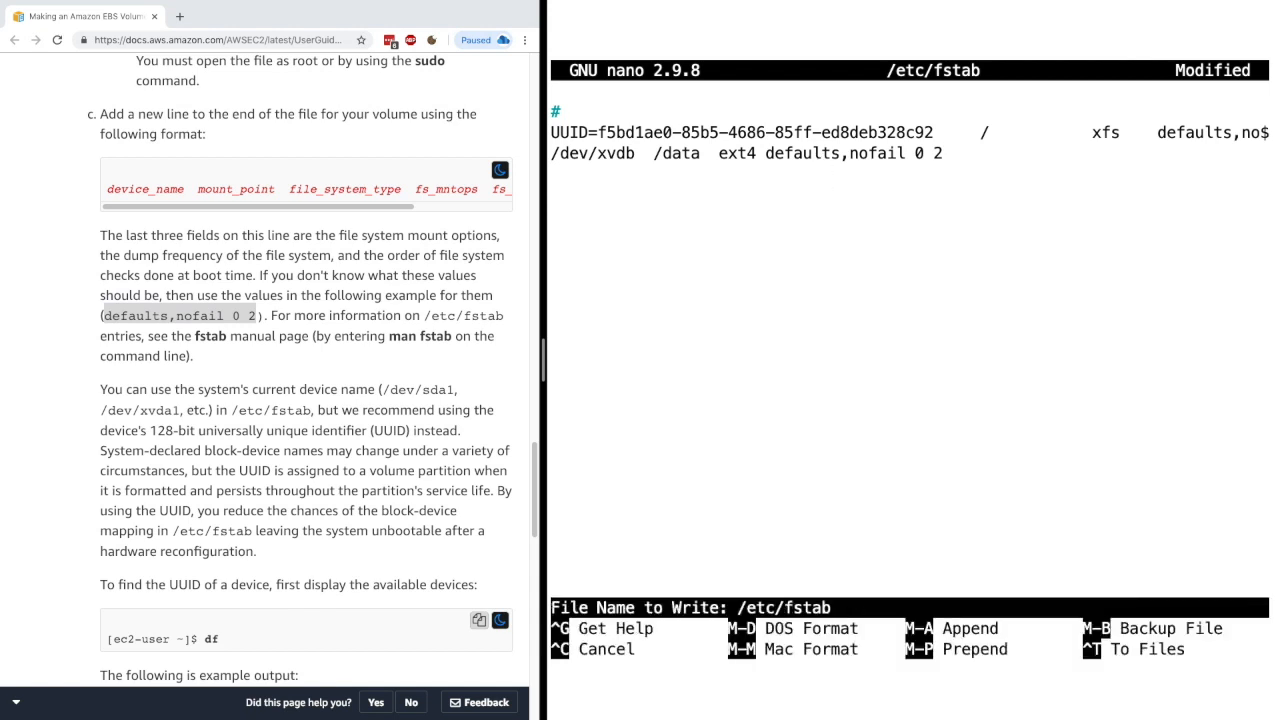
{"action": "key", "text": "Return"}
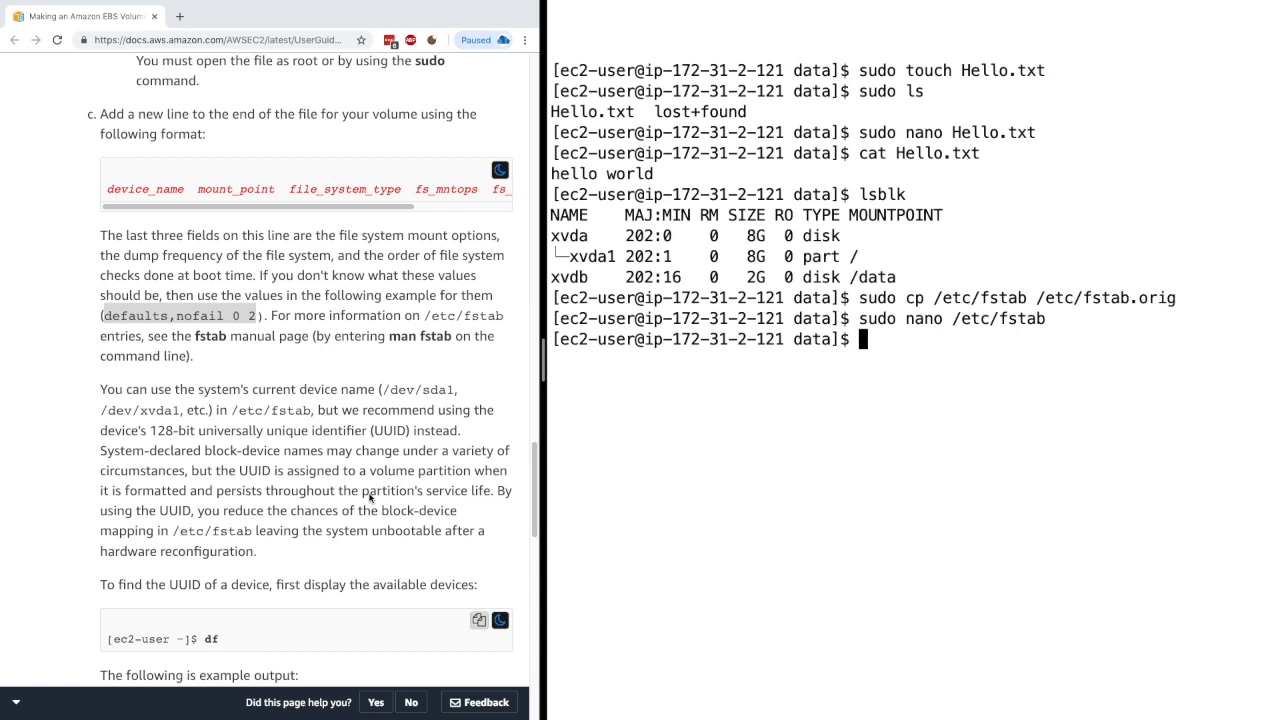
{"action": "scroll", "coordinate": [328, 432], "scroll_direction": "down", "scroll_amount": 1}
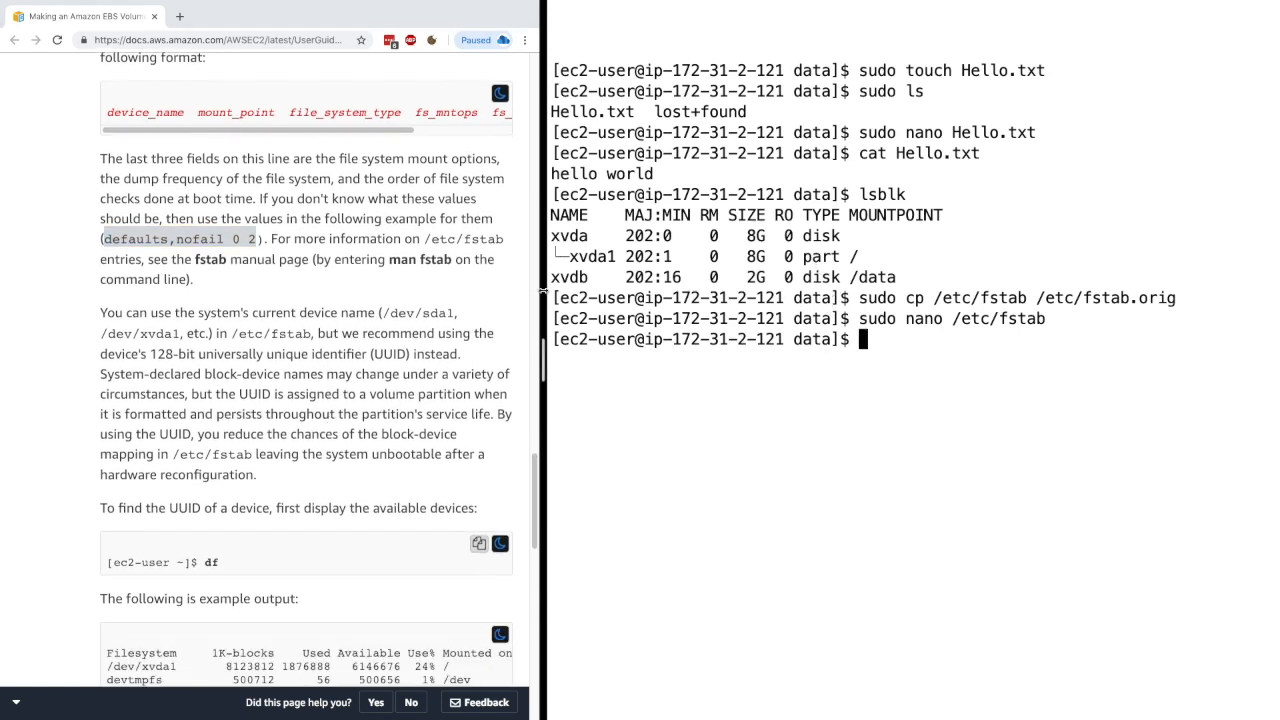
Run cat /etc/fstab and check the new /dev/xvdb /data ext4 defaults,nofail 0 2 line
{"action": "left_click_drag", "start_coordinate": [552, 277], "coordinate": [910, 274]}
{"action": "left_click", "coordinate": [908, 276]}
{"action": "double_click", "coordinate": [878, 278]}
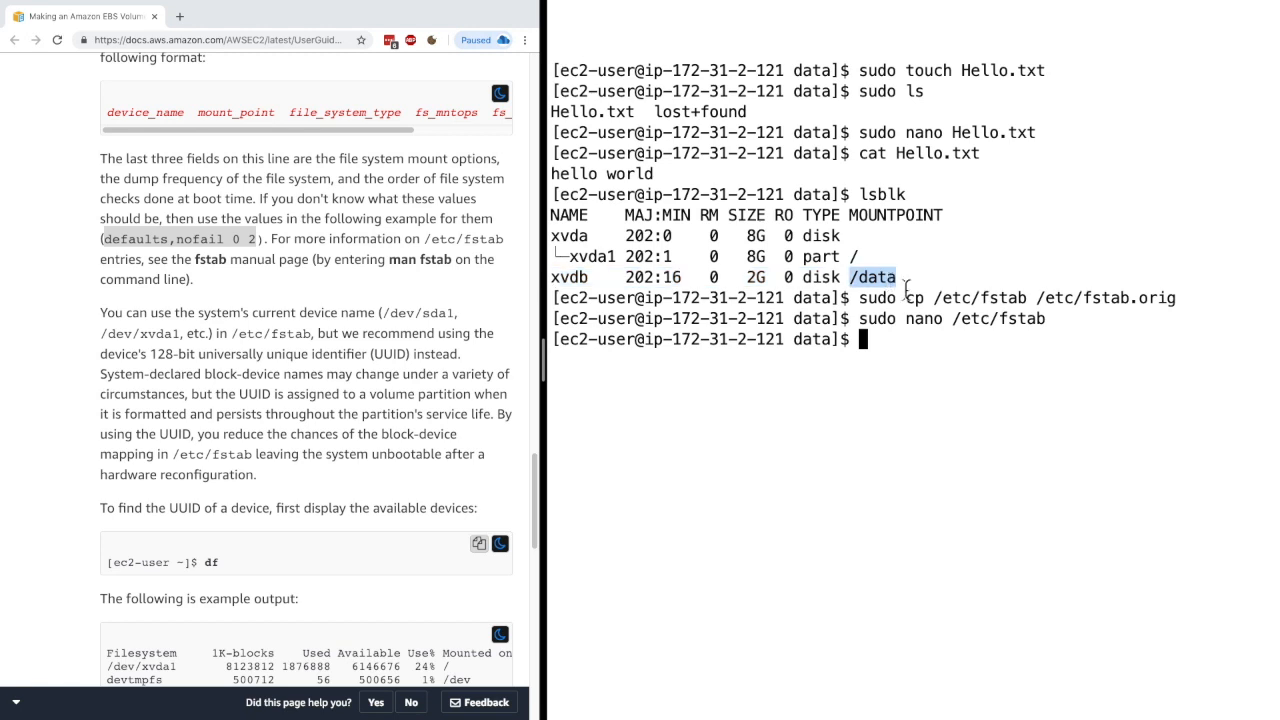
{"action": "left_click", "coordinate": [906, 292]}
{"action": "double_click", "coordinate": [970, 320]}
{"action": "type", "text": "ca"}
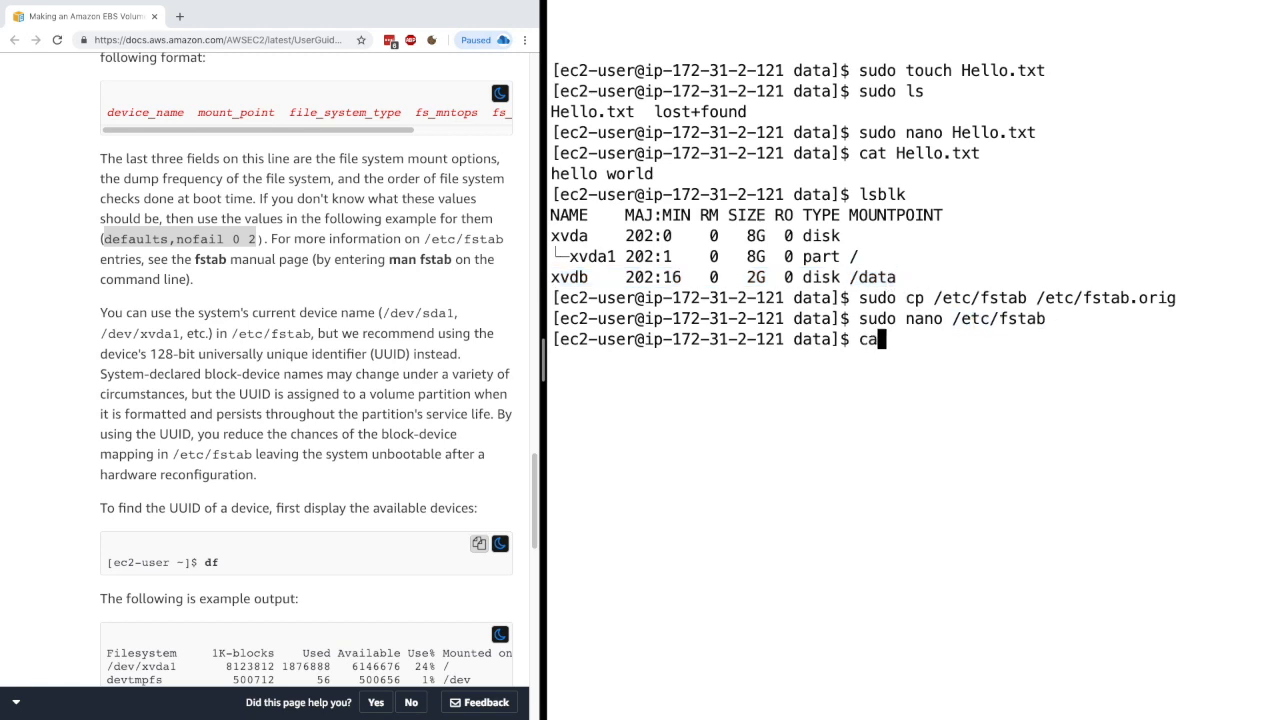
{"action": "type", "text": "t /etc/fstab"}
{"action": "key", "text": "Return"}
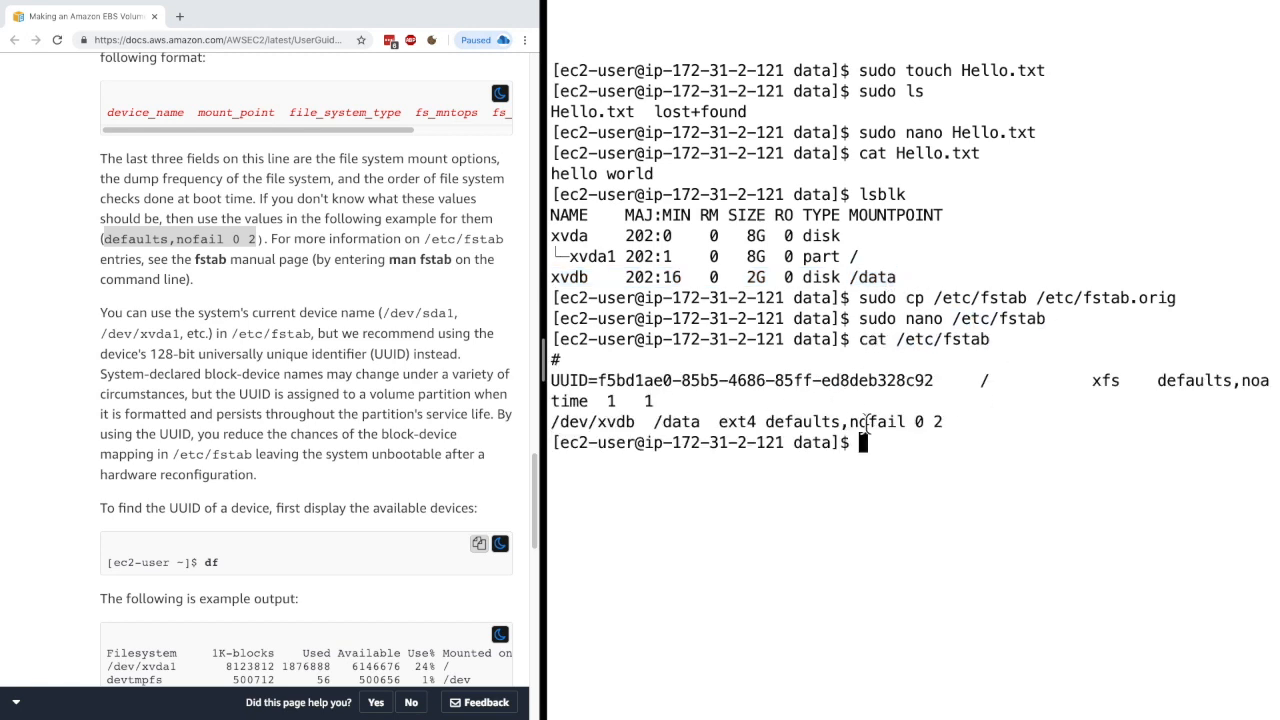
{"action": "left_click_drag", "start_coordinate": [814, 422], "coordinate": [886, 424]}
{"action": "left_click", "coordinate": [886, 424]}
{"action": "scroll", "coordinate": [353, 476], "scroll_direction": "down", "scroll_amount": 2}
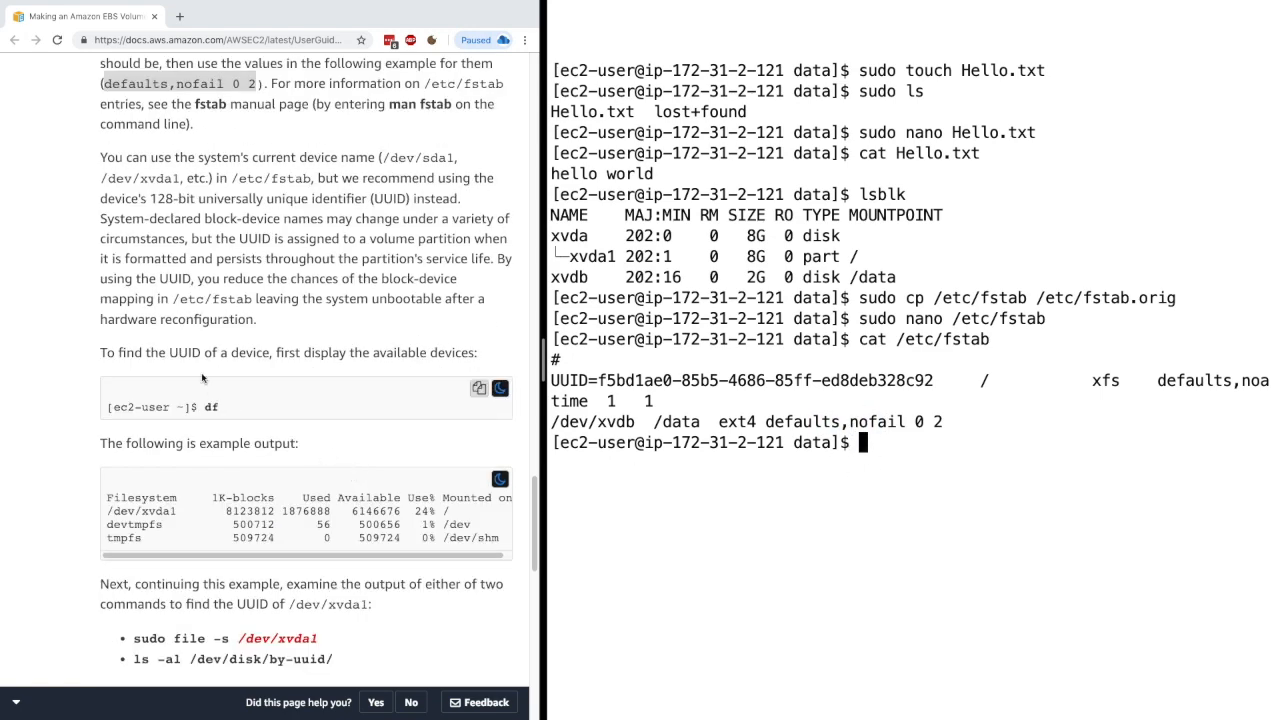
{"action": "scroll", "coordinate": [205, 385], "scroll_direction": "down", "scroll_amount": 2}
{"action": "scroll", "coordinate": [256, 423], "scroll_direction": "down", "scroll_amount": 1}
{"action": "scroll", "coordinate": [256, 423], "scroll_direction": "down", "scroll_amount": 1}
{"action": "scroll", "coordinate": [240, 440], "scroll_direction": "down", "scroll_amount": 1}
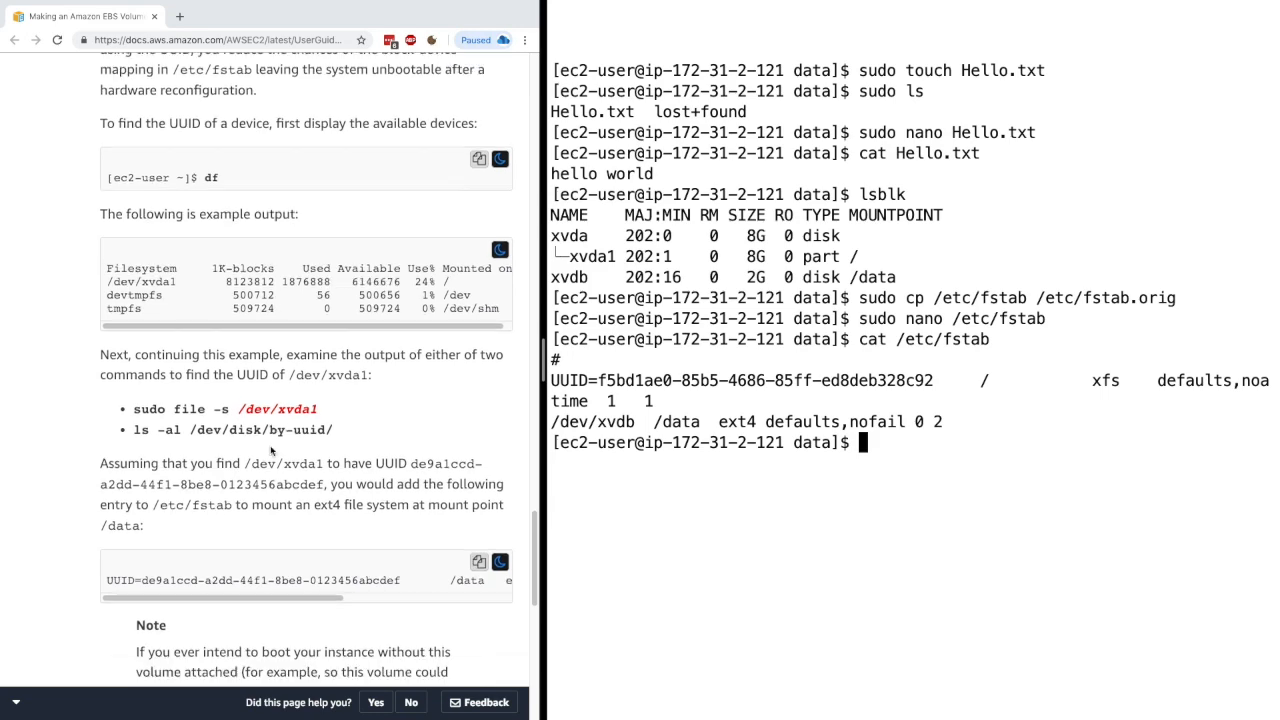
{"action": "scroll", "coordinate": [270, 445], "scroll_direction": "down", "scroll_amount": 1}
{"action": "scroll", "coordinate": [283, 320], "scroll_direction": "down", "scroll_amount": 1}
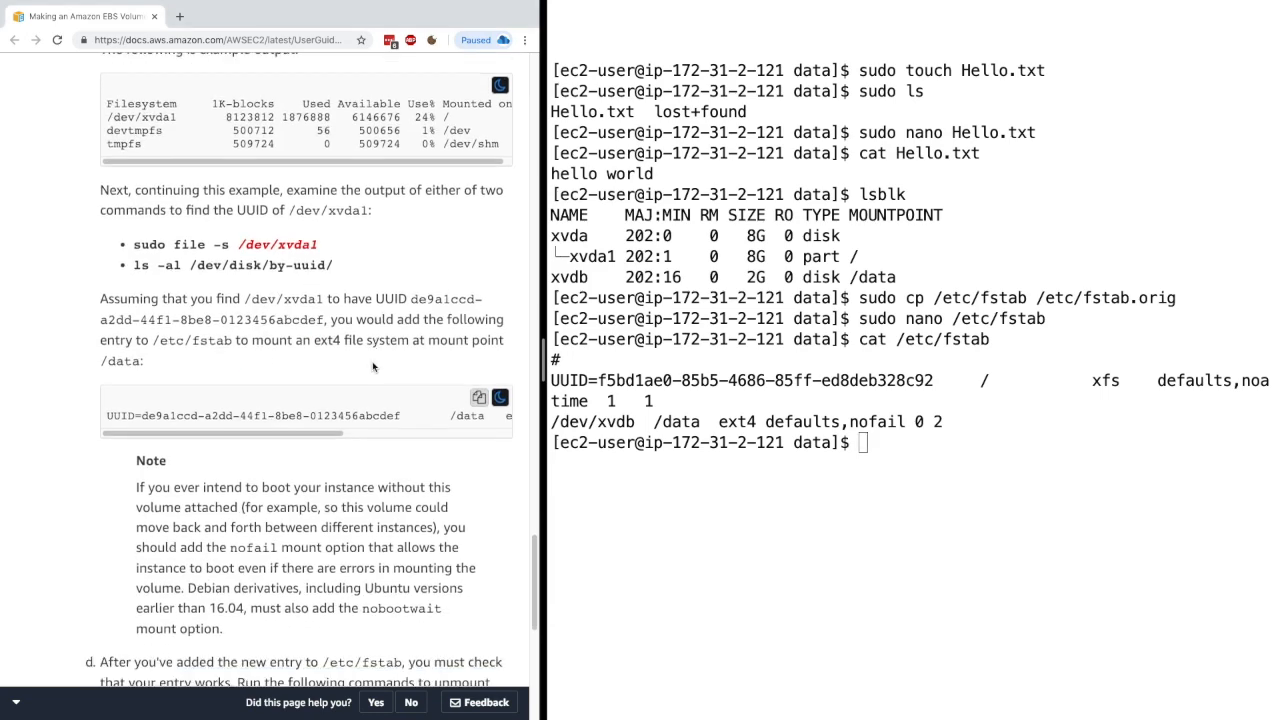
{"action": "scroll", "coordinate": [373, 362], "scroll_direction": "down", "scroll_amount": 1}
{"action": "scroll", "coordinate": [373, 362], "scroll_direction": "down", "scroll_amount": 1}
{"action": "scroll", "coordinate": [373, 362], "scroll_direction": "down", "scroll_amount": 1}
{"action": "left_click", "coordinate": [820, 420]}
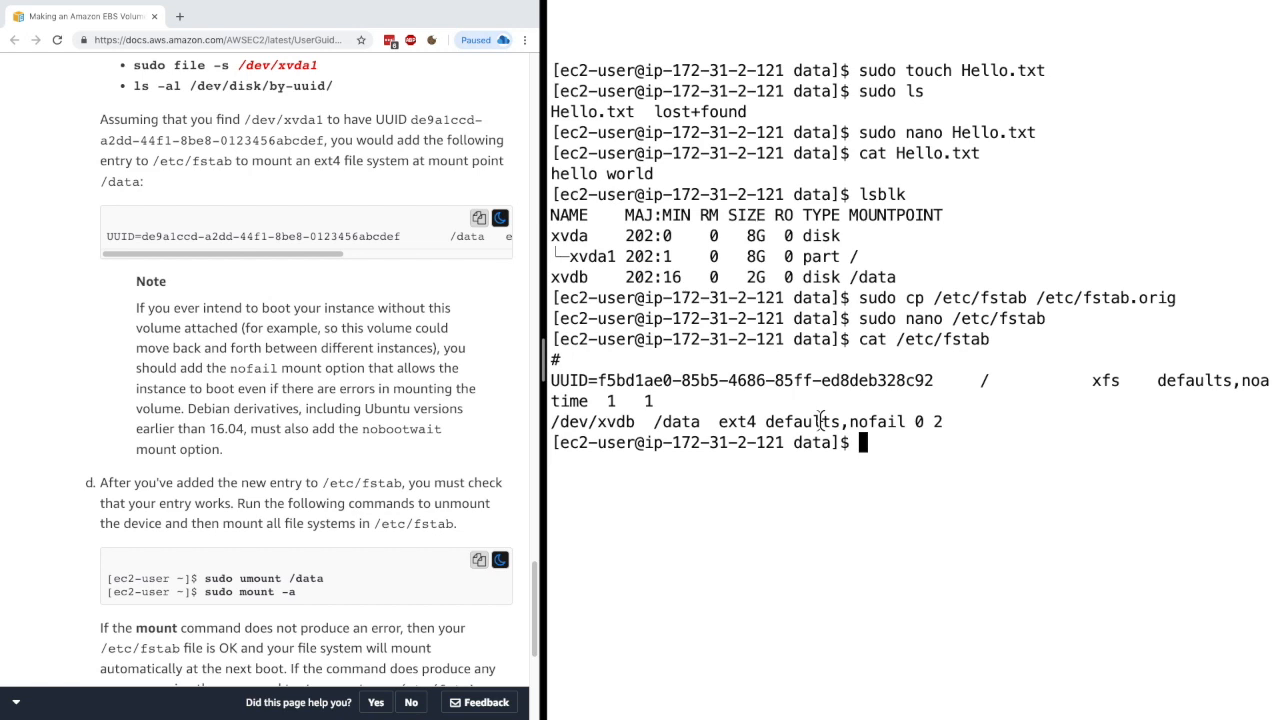
{"action": "type", "text": "sudo "}
{"action": "type", "text": "file -s /d"}
{"action": "type", "text": "ev/xvdb"}
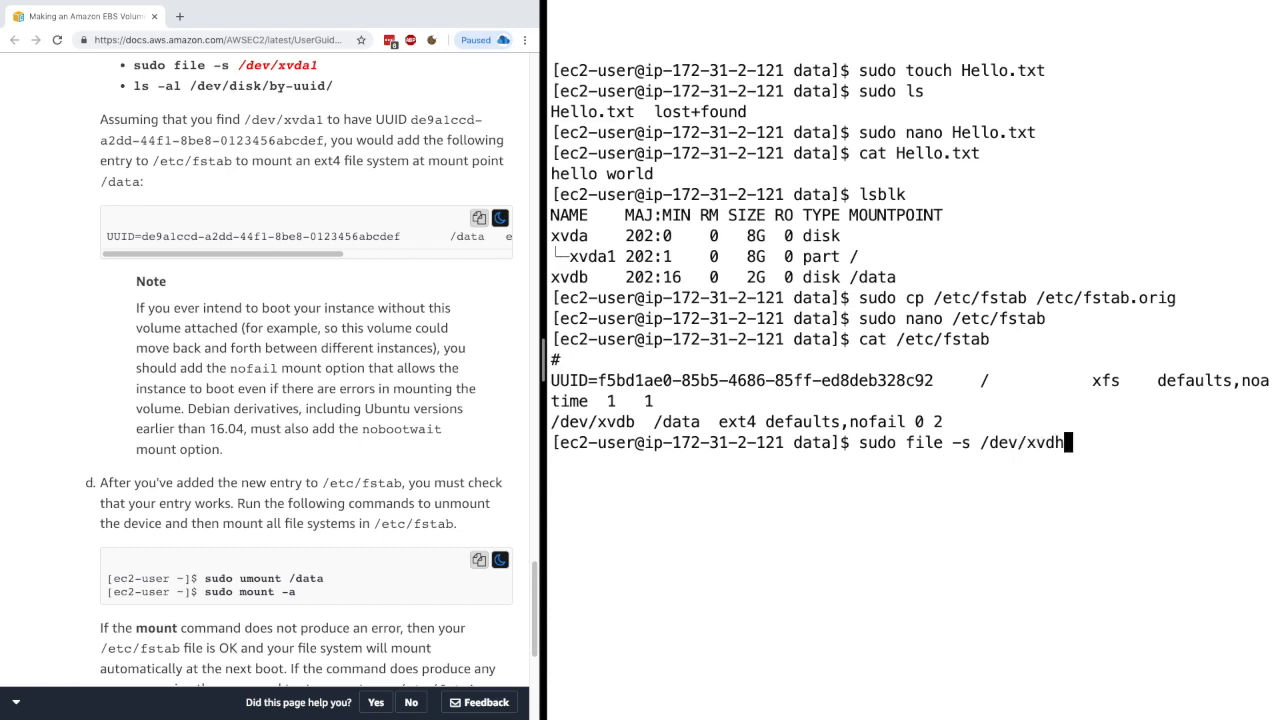
Run sudo file -s /dev/xvdb showing an ext4 filesystem with its UUID
{"action": "key", "text": "Return"}
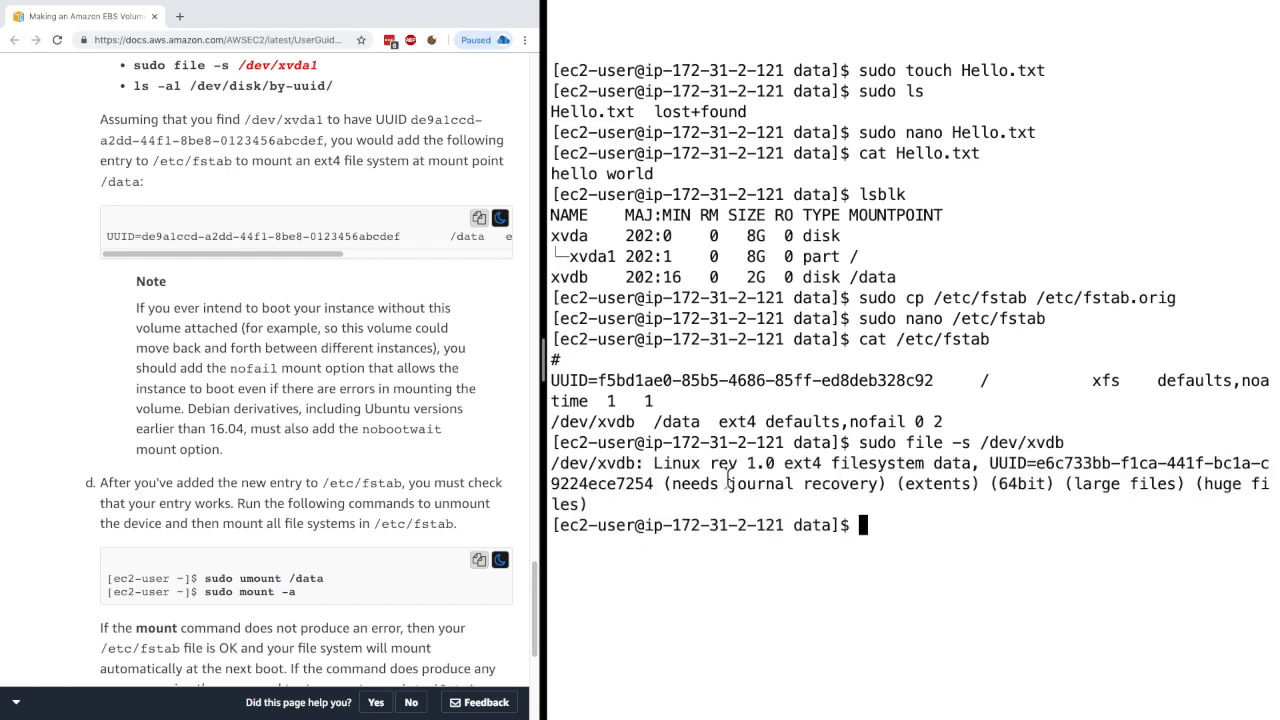
{"action": "left_click_drag", "start_coordinate": [582, 466], "coordinate": [634, 468]}
{"action": "left_click", "coordinate": [634, 466]}
{"action": "left_click_drag", "start_coordinate": [784, 463], "coordinate": [838, 466]}
{"action": "left_click", "coordinate": [838, 466]}
{"action": "scroll", "coordinate": [389, 548], "scroll_direction": "up", "scroll_amount": 1}
{"action": "scroll", "coordinate": [389, 548], "scroll_direction": "down", "scroll_amount": 2}
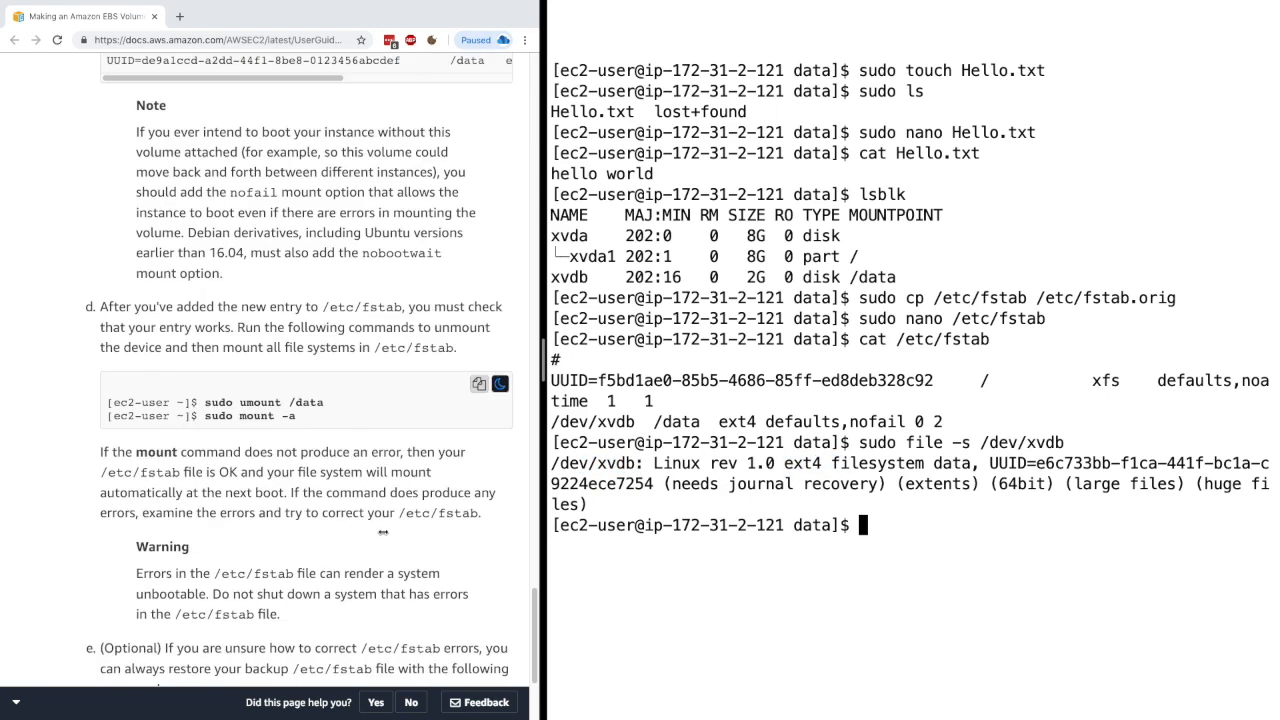
{"action": "scroll", "coordinate": [383, 531], "scroll_direction": "down", "scroll_amount": 2}
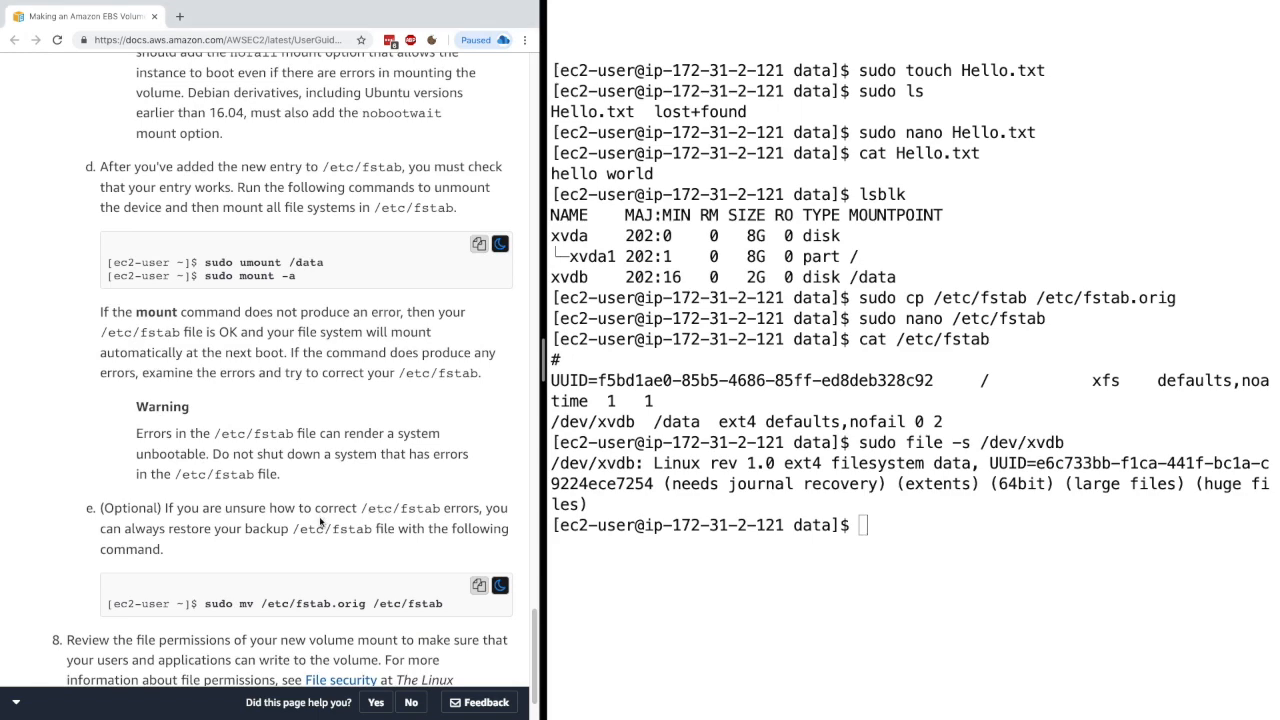
{"action": "scroll", "coordinate": [345, 505], "scroll_direction": "down", "scroll_amount": 1}
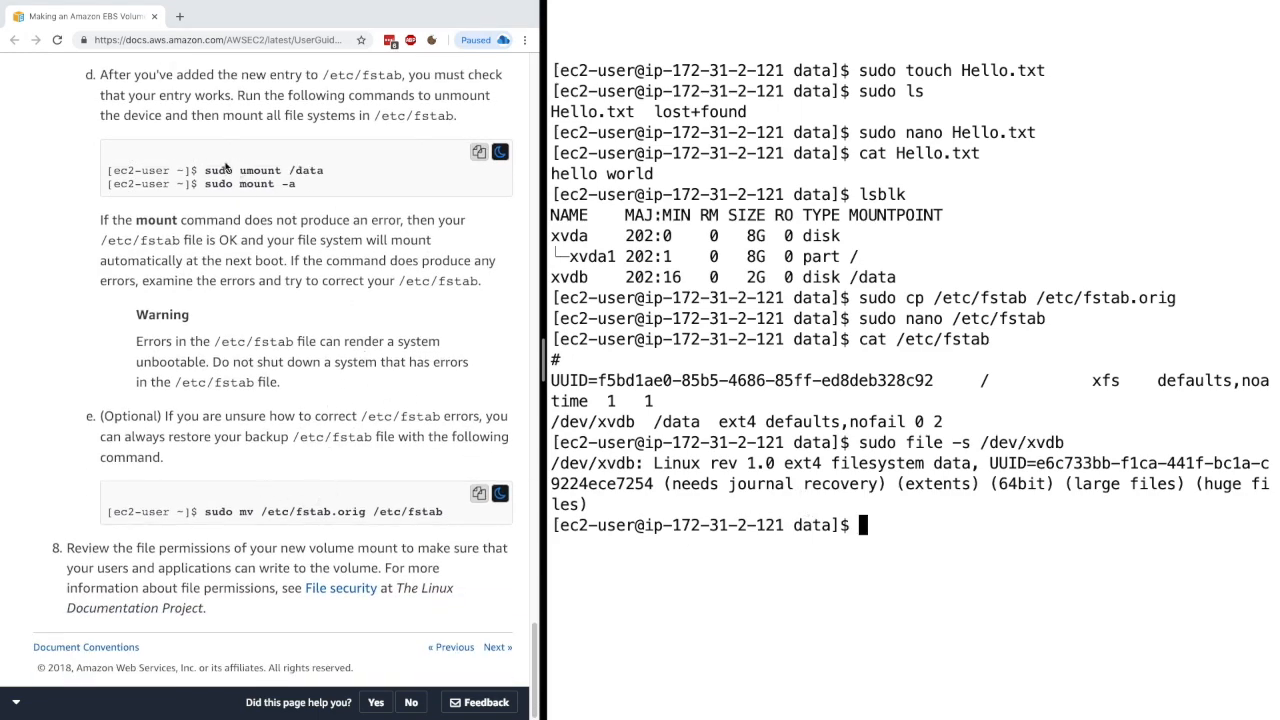
{"action": "left_click", "coordinate": [320, 177]}
{"action": "left_click", "coordinate": [817, 366]}
{"action": "type", "text": "sudo unmount"}
Unmount /data with sudo umount, moving out of the directory after the target-is-busy error
{"action": "key", "text": "BackSpace"}
{"action": "key", "text": "BackSpace"}
{"action": "key", "text": "BackSpace"}
{"action": "key", "text": "BackSpace"}
{"action": "key", "text": "BackSpace"}
{"action": "type", "text": "mount "}
{"action": "type", "text": "/data"}
{"action": "key", "text": "Return"}
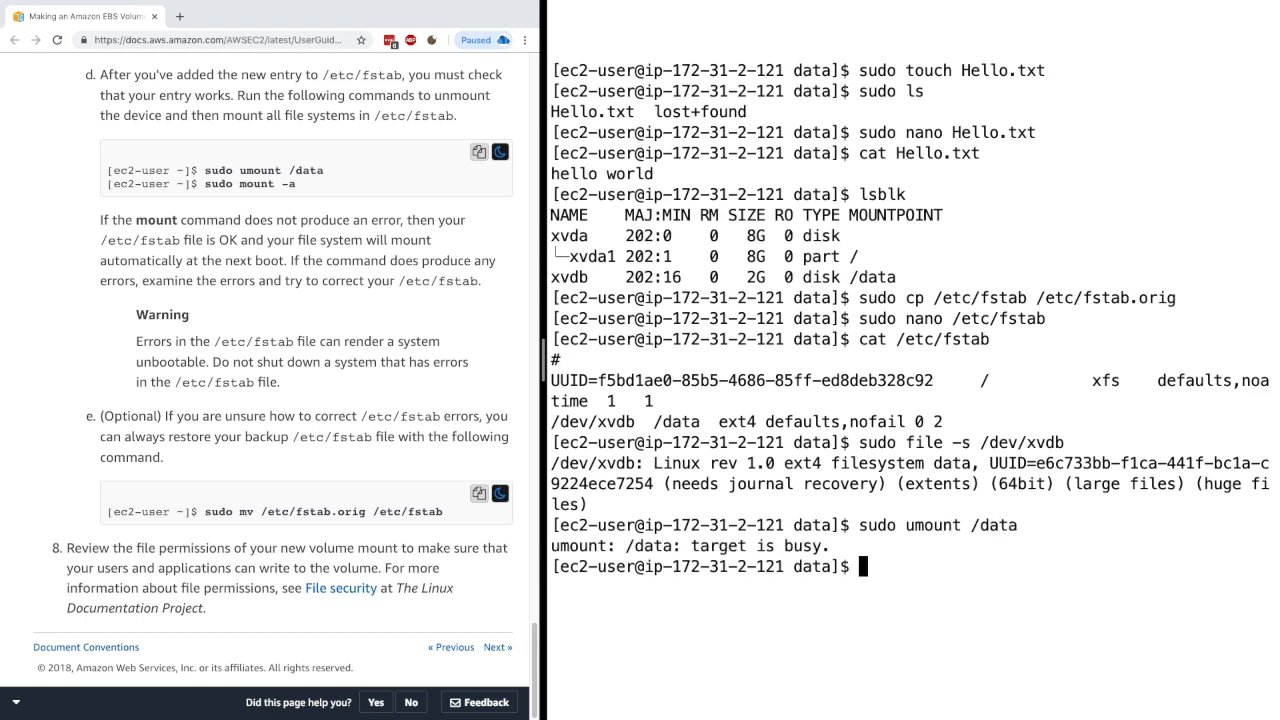
{"action": "type", "text": "cd ../"}
{"action": "key", "text": "Return"}
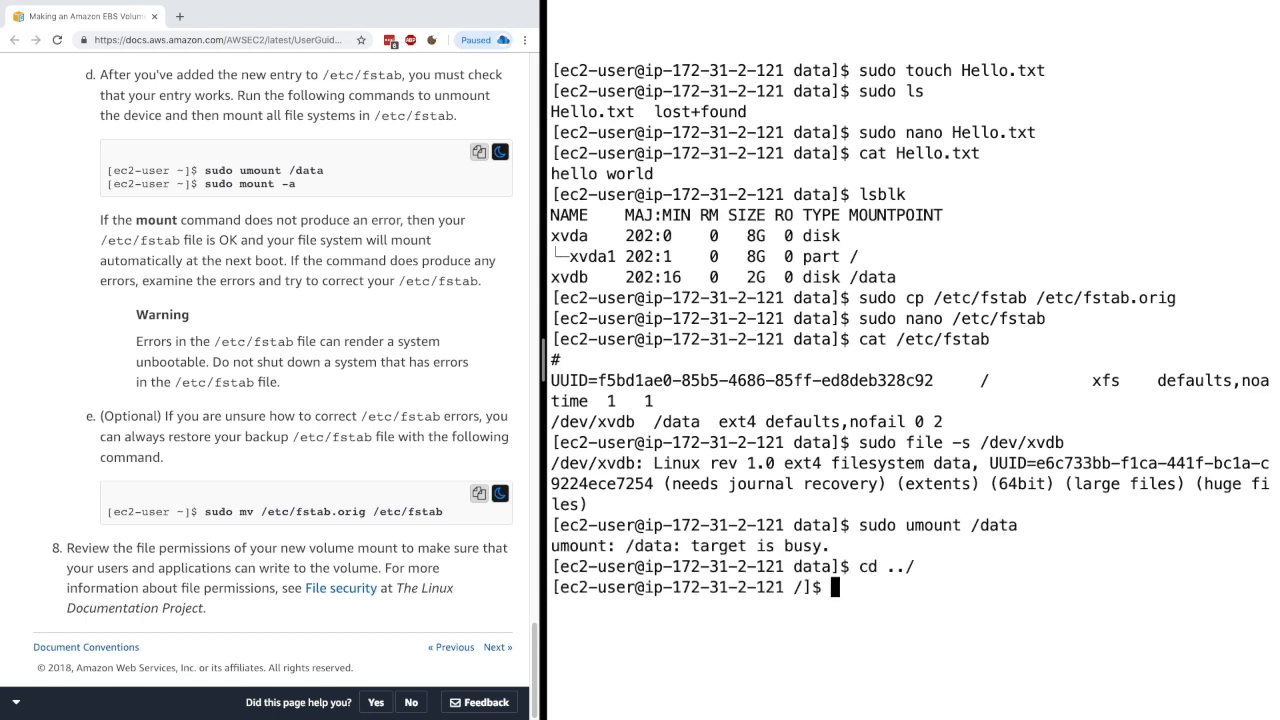
{"action": "type", "text": "sudo umount /dat"}
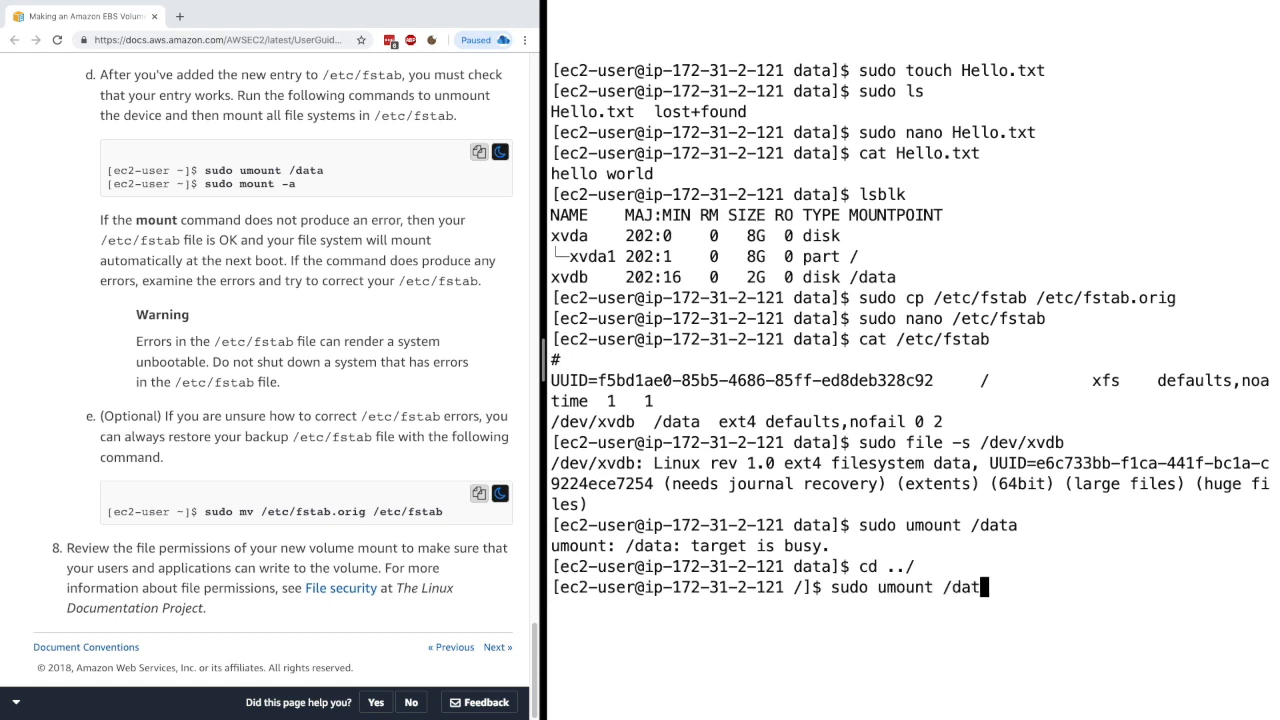
{"action": "type", "text": "a"}
{"action": "key", "text": "Return"}
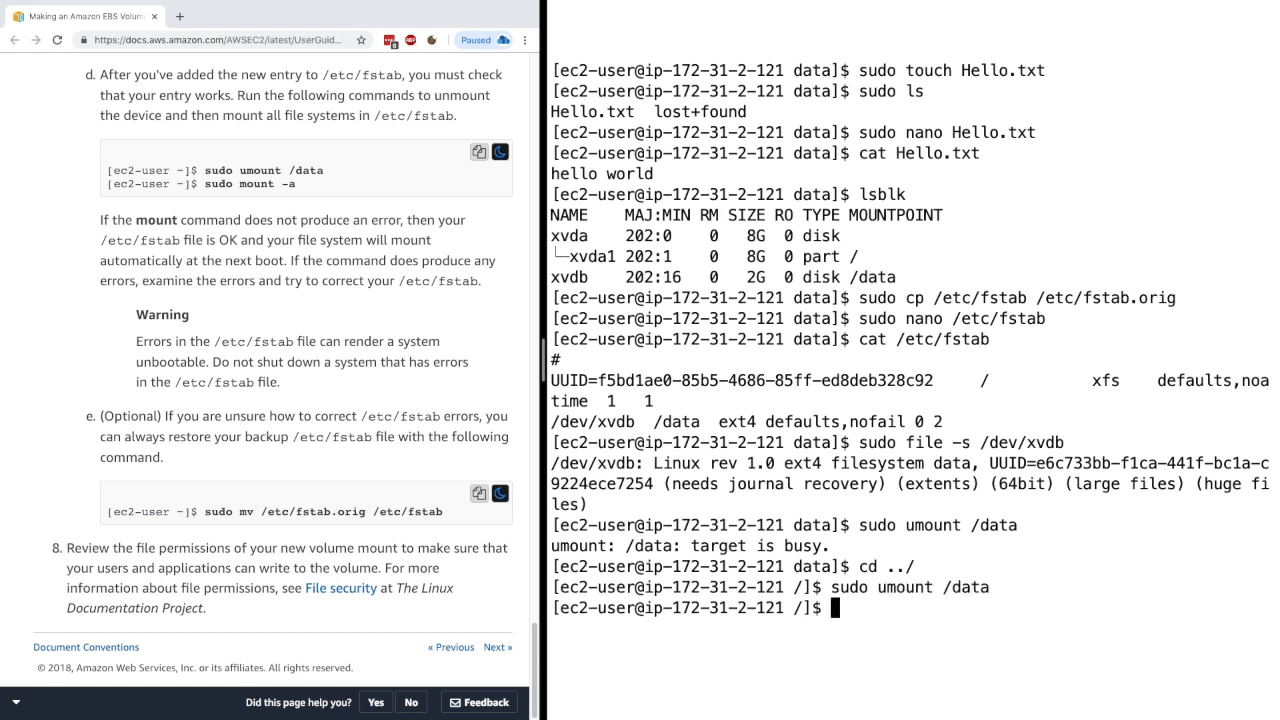
{"action": "key", "text": "ctrl+l"}
{"action": "type", "text": "lsblk"}
Run lsblk showing xvdb with no mount point
{"action": "key", "text": "Return"}
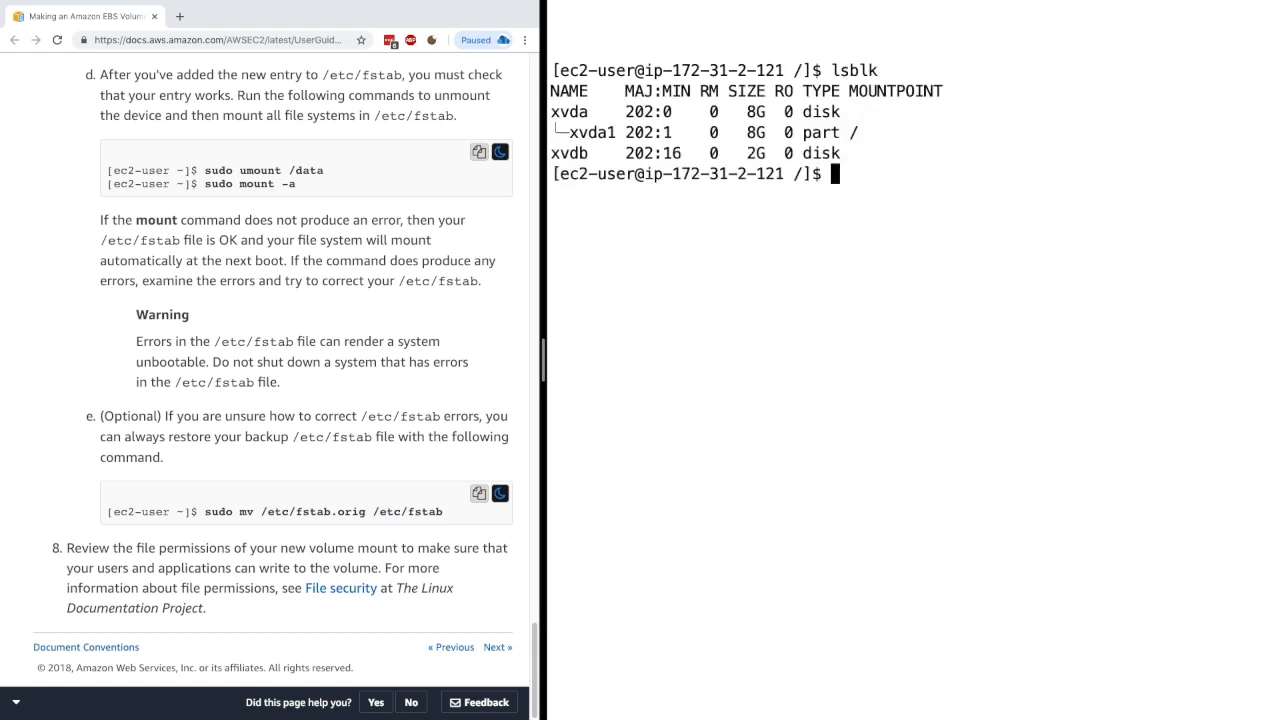
{"action": "double_click", "coordinate": [575, 153]}
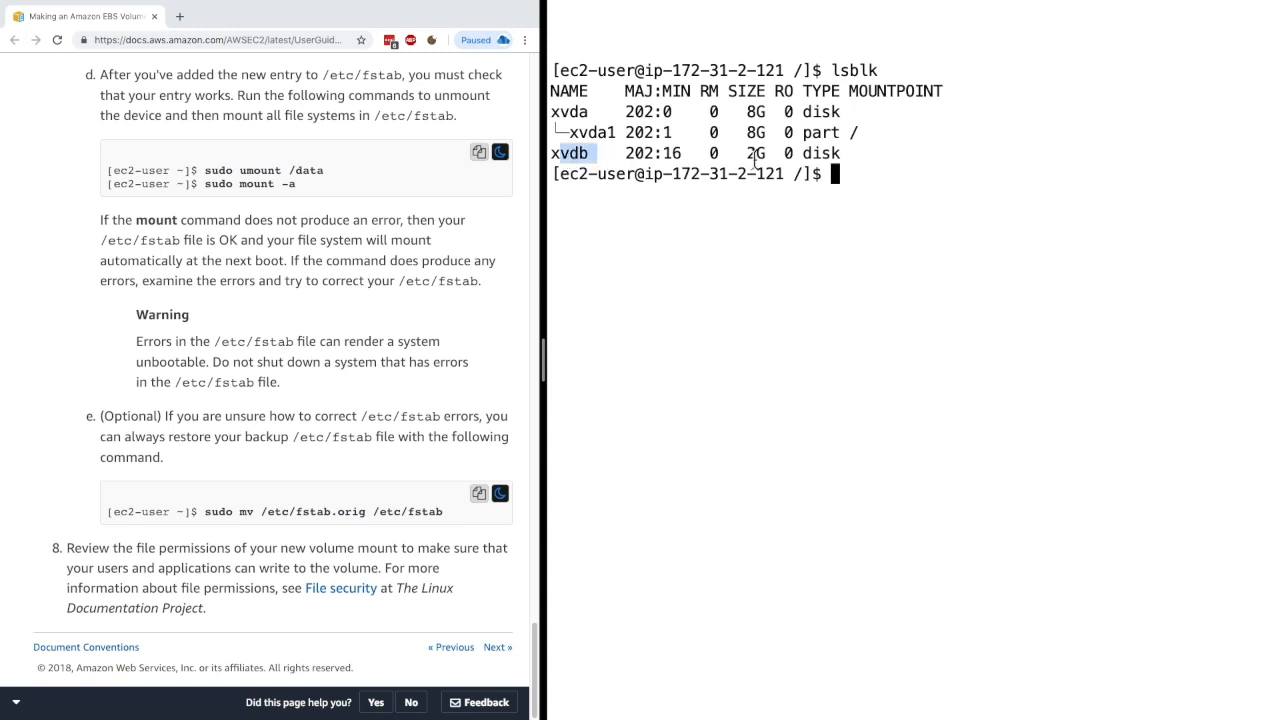
{"action": "left_click", "coordinate": [823, 155]}
{"action": "triple_click", "coordinate": [823, 155]}
{"action": "left_click", "coordinate": [868, 160]}
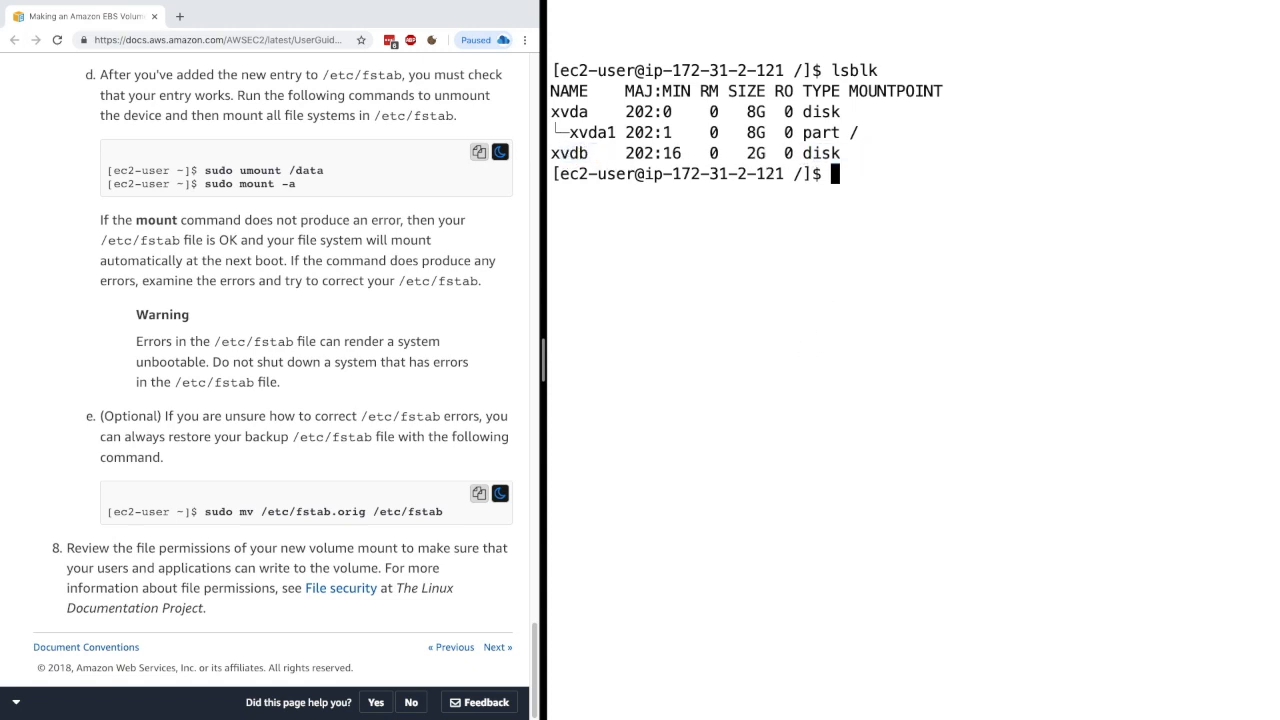
{"action": "type", "text": "sudo m"}
{"action": "type", "text": "ount -a"}
Run sudo mount -a and confirm with lsblk that xvdb is mounted at /data again
{"action": "key", "text": "Return"}
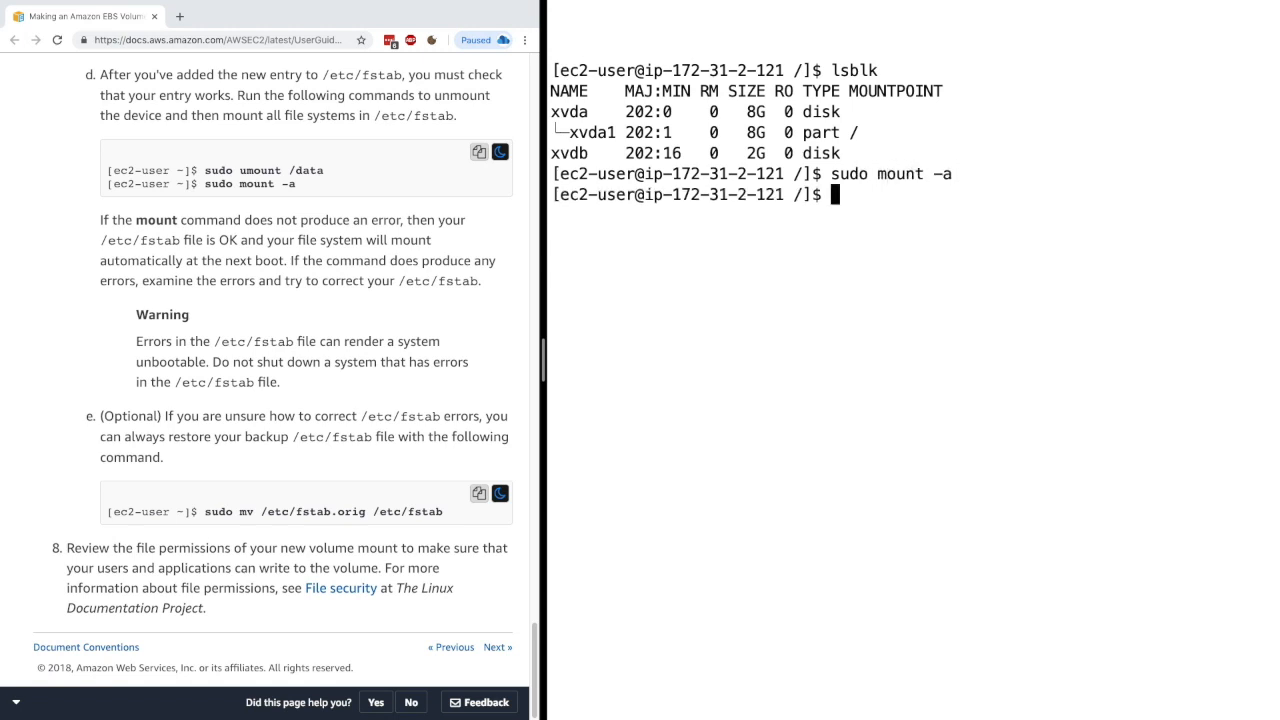
{"action": "type", "text": "lsblk"}
{"action": "key", "text": "Return"}
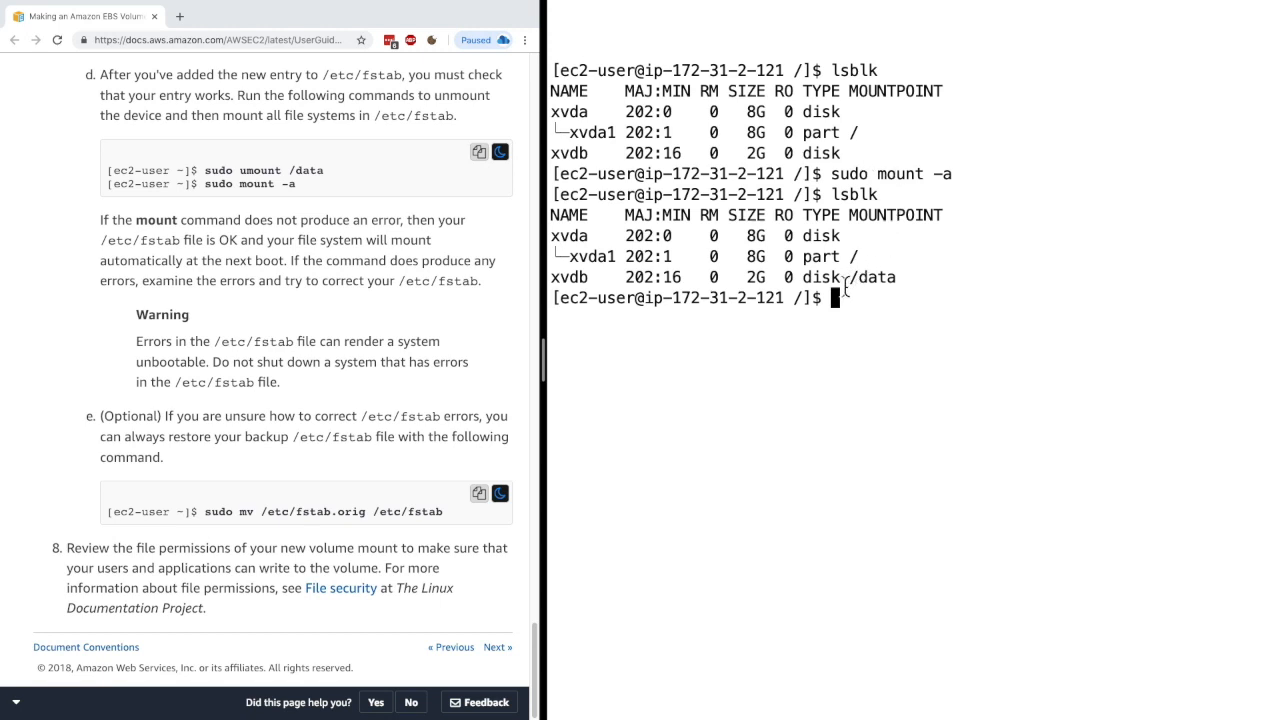
{"action": "left_click_drag", "start_coordinate": [845, 280], "coordinate": [897, 277]}
{"action": "left_click", "coordinate": [897, 277]}
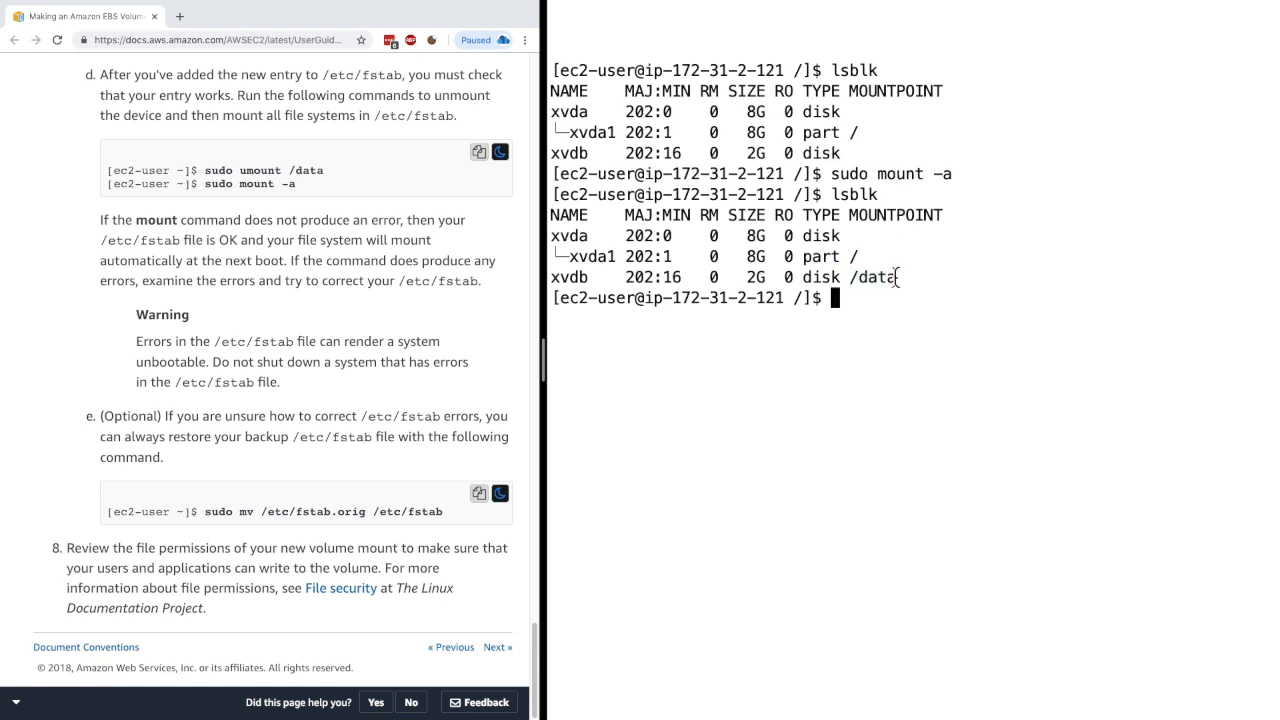